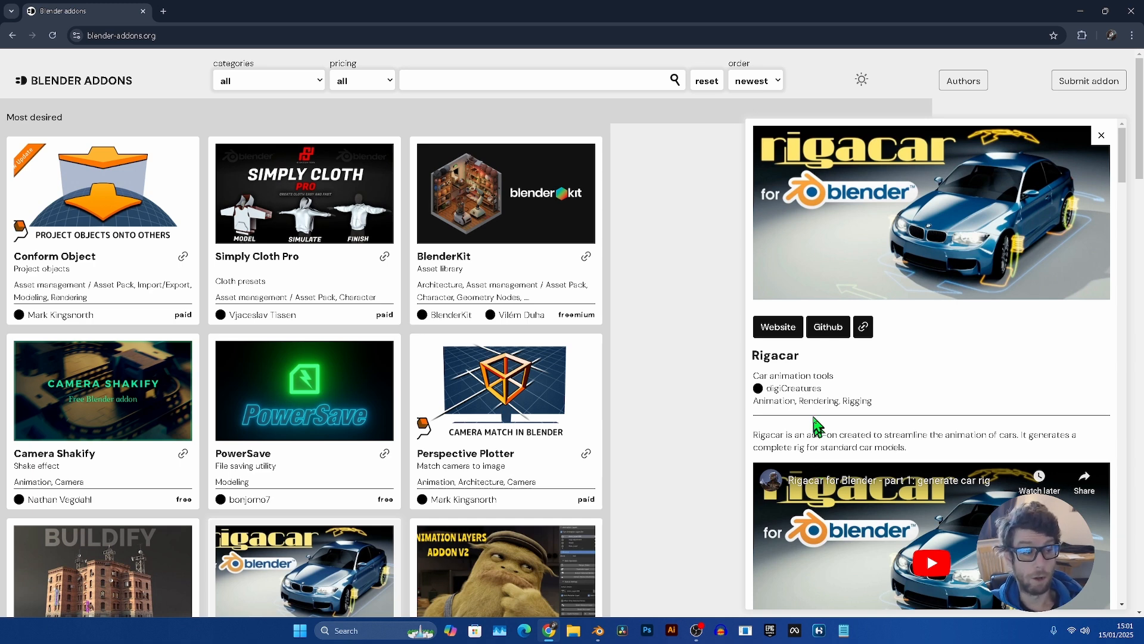
- Read the Rigacar add-on's key features and the examples showing how the car body, wheels and brakes must be named
scroll(816, 421, "down", 3)
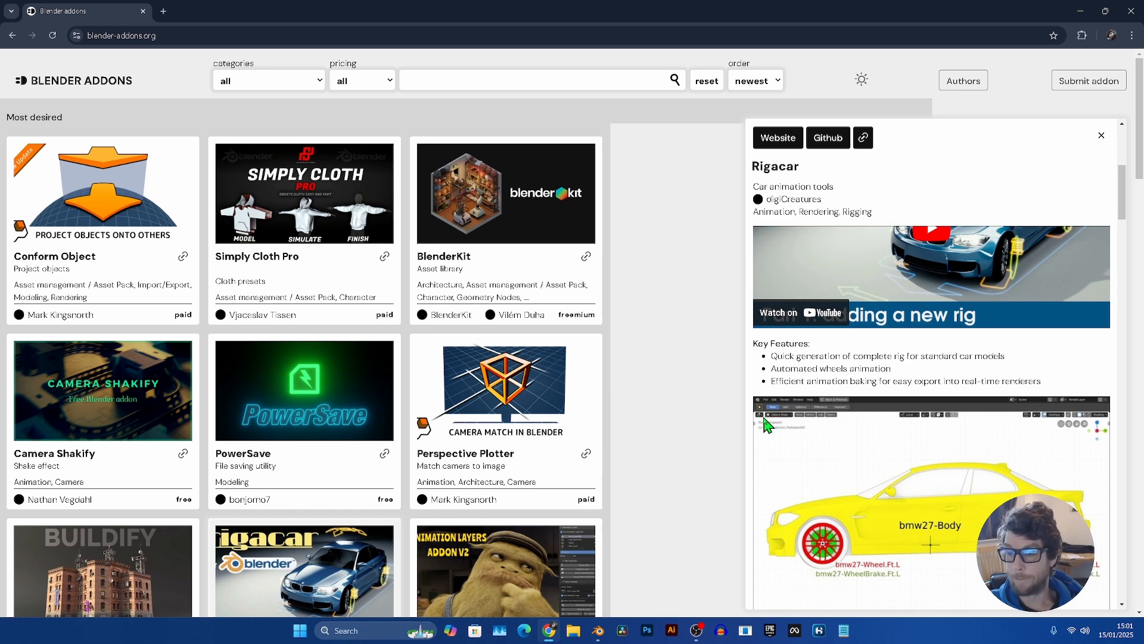
scroll(768, 425, "down", 3)
scroll(767, 424, "up", 3)
scroll(768, 425, "down", 3)
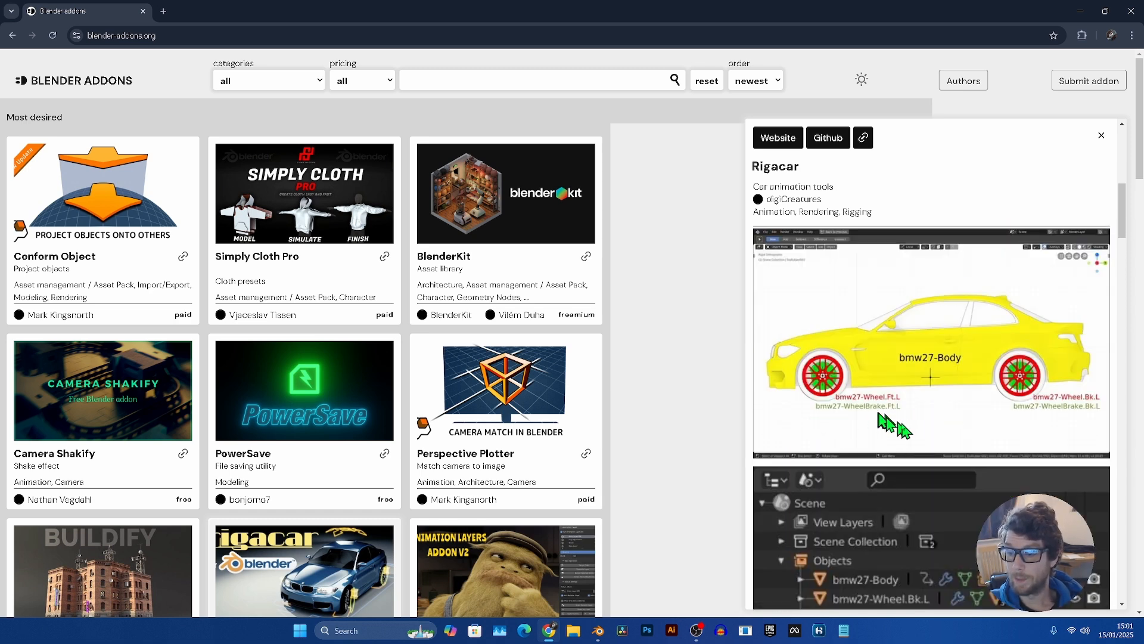
scroll(894, 424, "down", 5)
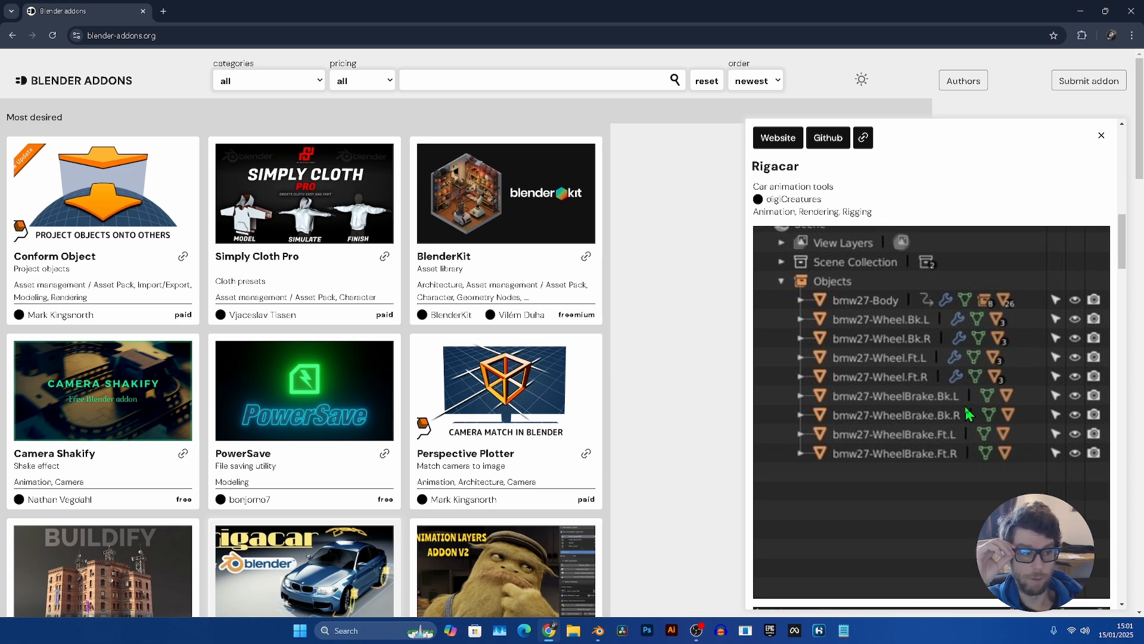
left_click_drag(1123, 256, 1129, 303)
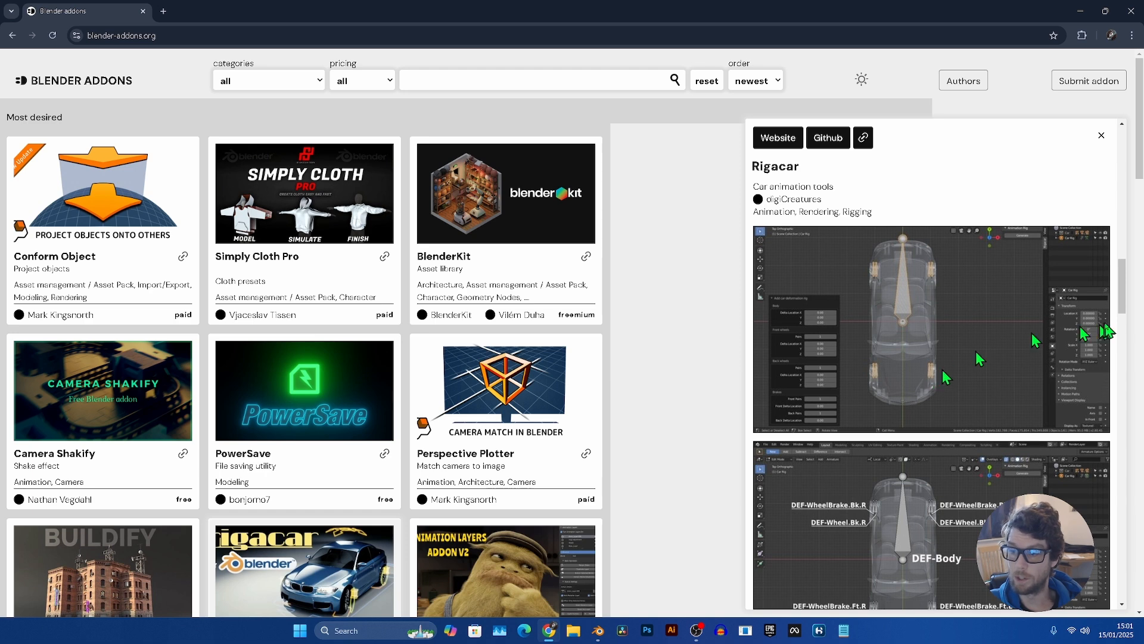
left_click_drag(1131, 307, 1133, 258)
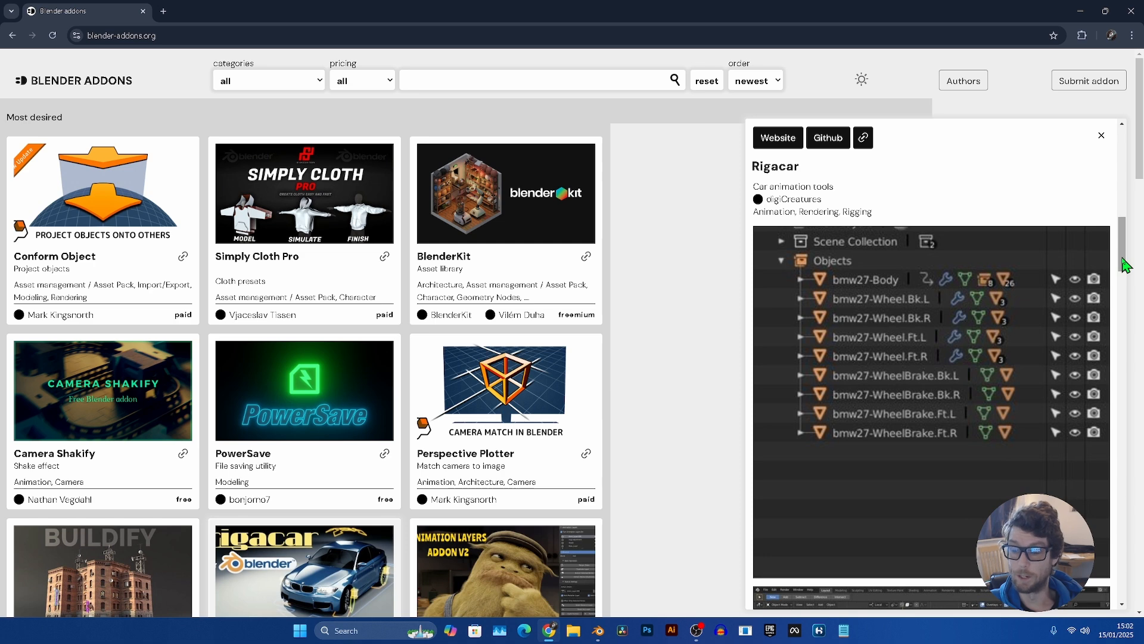
left_click_drag(1125, 264, 1125, 322)
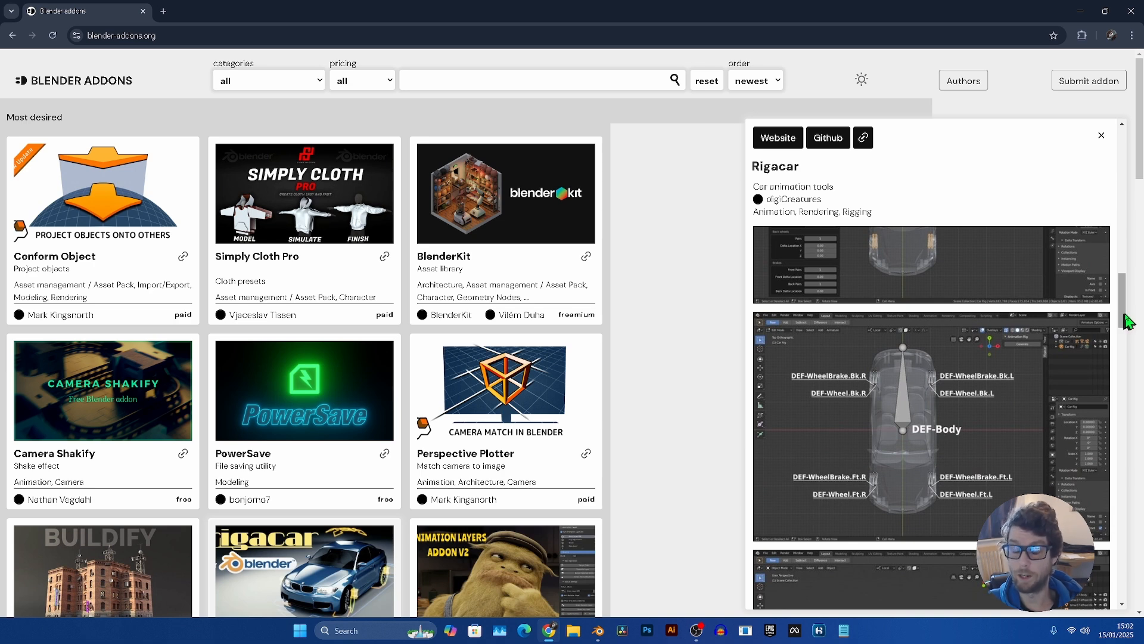
- Examine the rest of the Rigacar page, covering the generated rig, ground sensors and wheel animation baking, down to the final Batmobile image
left_click_drag(1127, 309, 1125, 415)
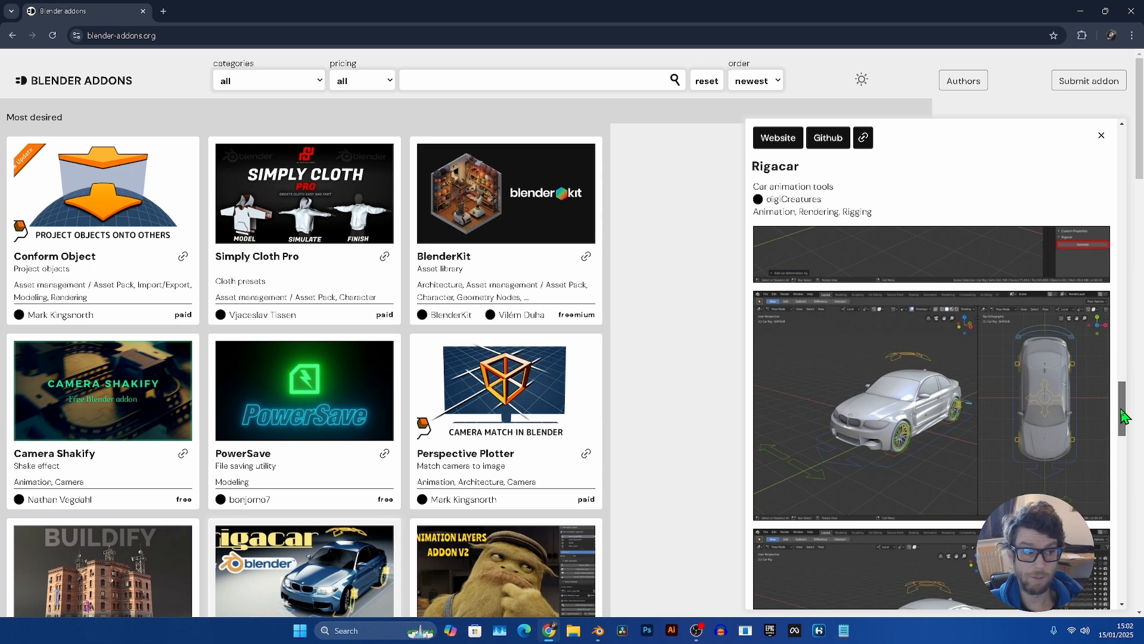
left_click_drag(1125, 415, 1126, 475)
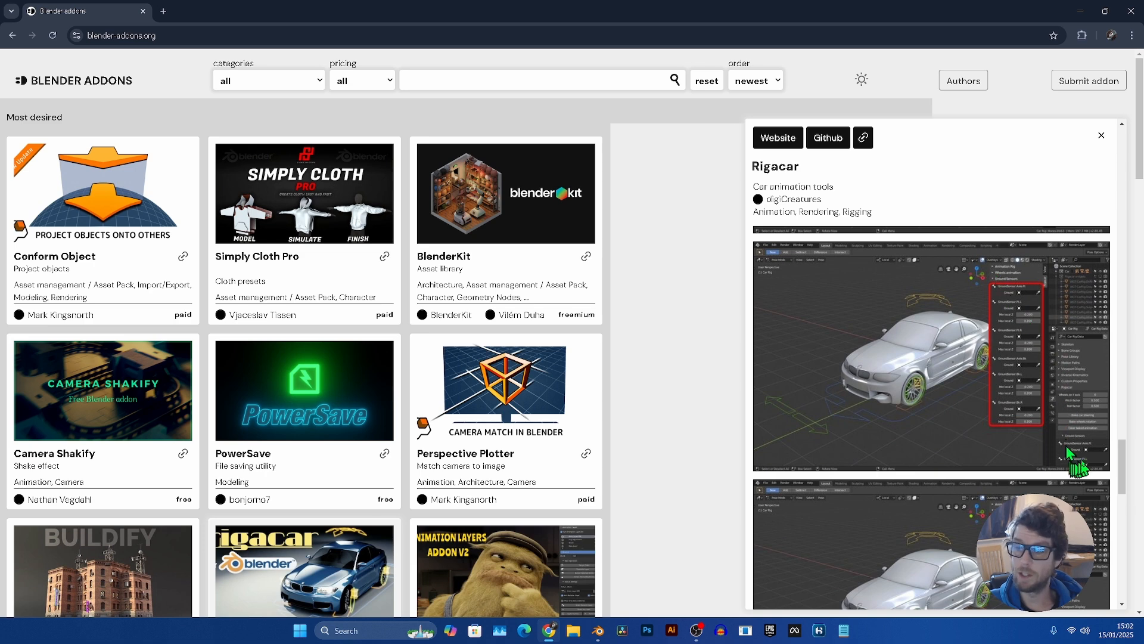
left_click_drag(1123, 462, 1126, 482)
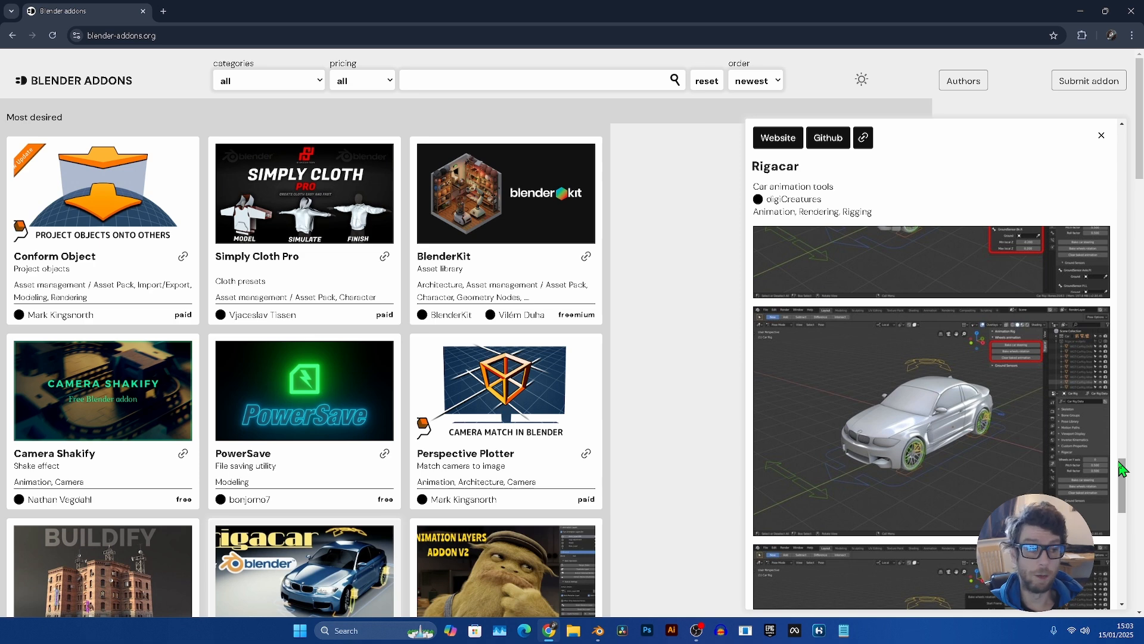
left_click_drag(1123, 469, 1127, 498)
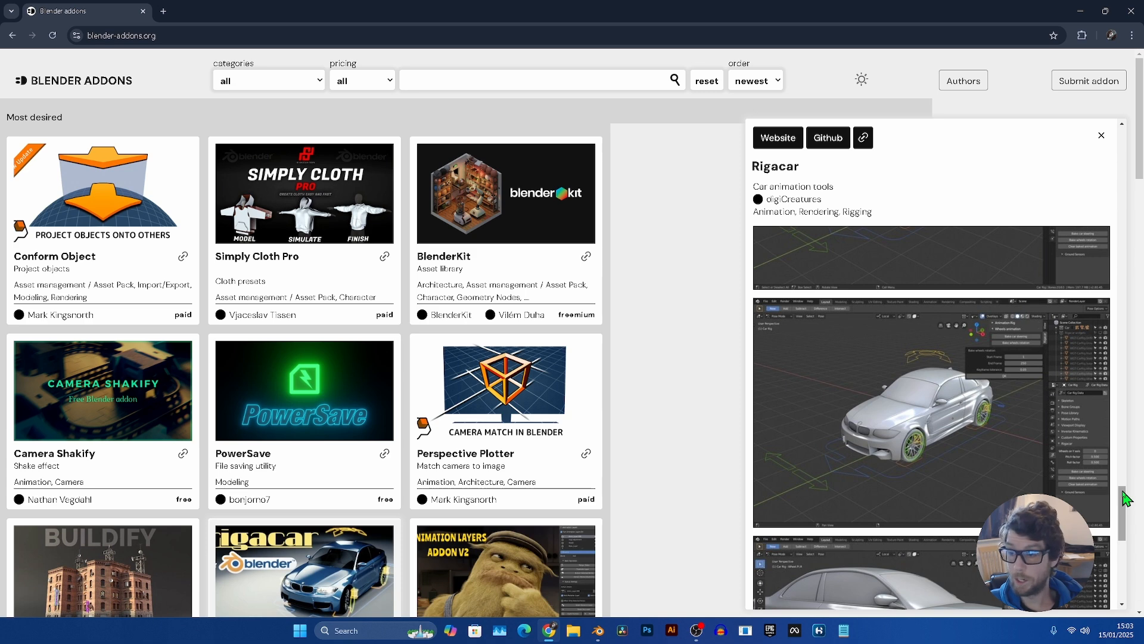
left_click_drag(1125, 499, 1124, 501)
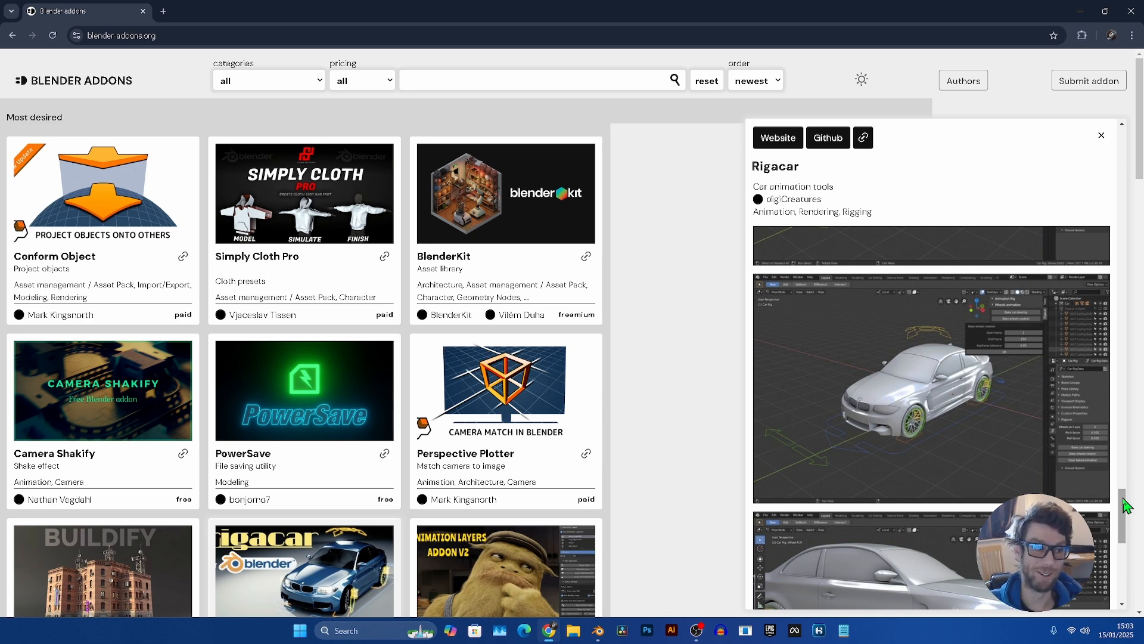
left_click_drag(1125, 505, 1125, 525)
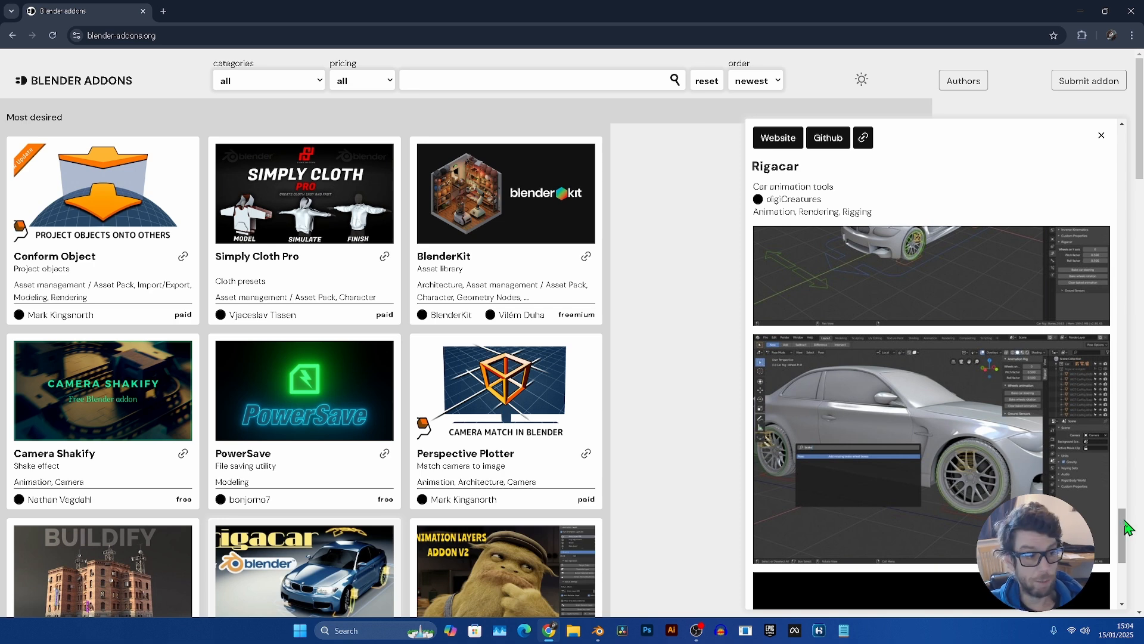
left_click_drag(1126, 527, 1129, 571)
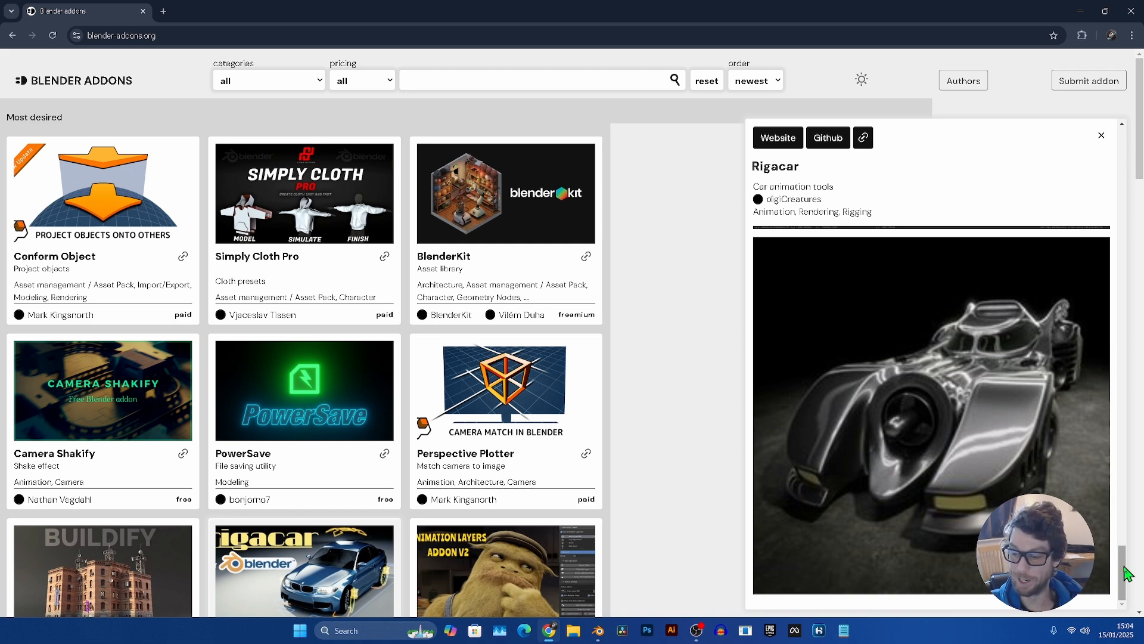
mouse_move(1124, 566)
left_mouse_down()
mouse_move(1125, 577)
mouse_move(1124, 541)
mouse_move(1123, 568)
left_mouse_up()
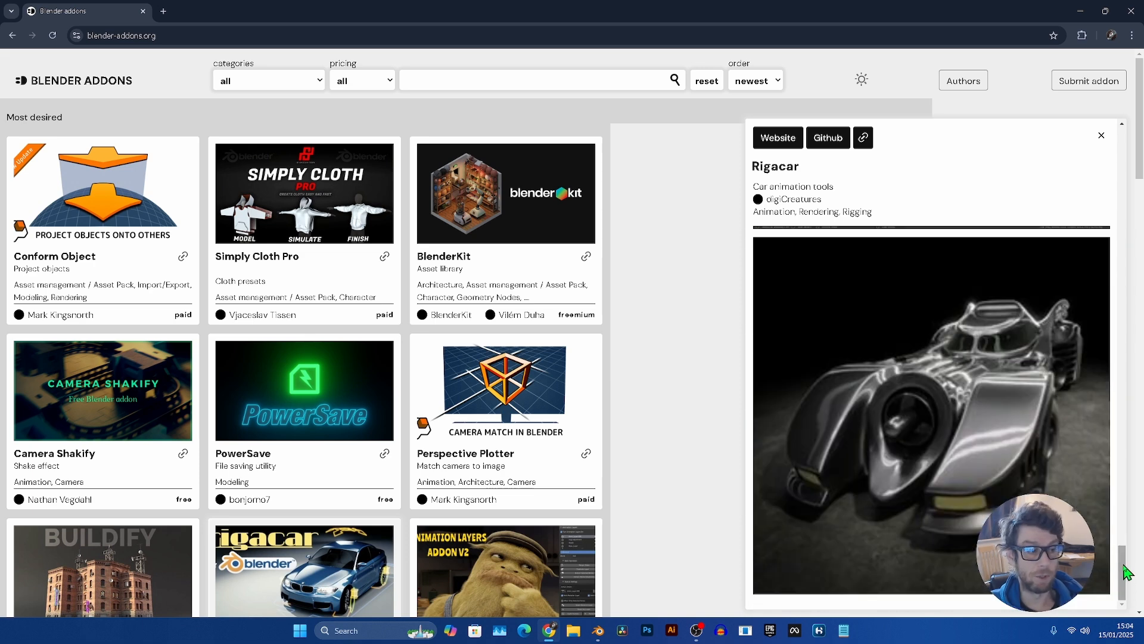
mouse_move(1125, 569)
left_mouse_down()
mouse_move(1130, 559)
mouse_move(1126, 572)
left_mouse_up()
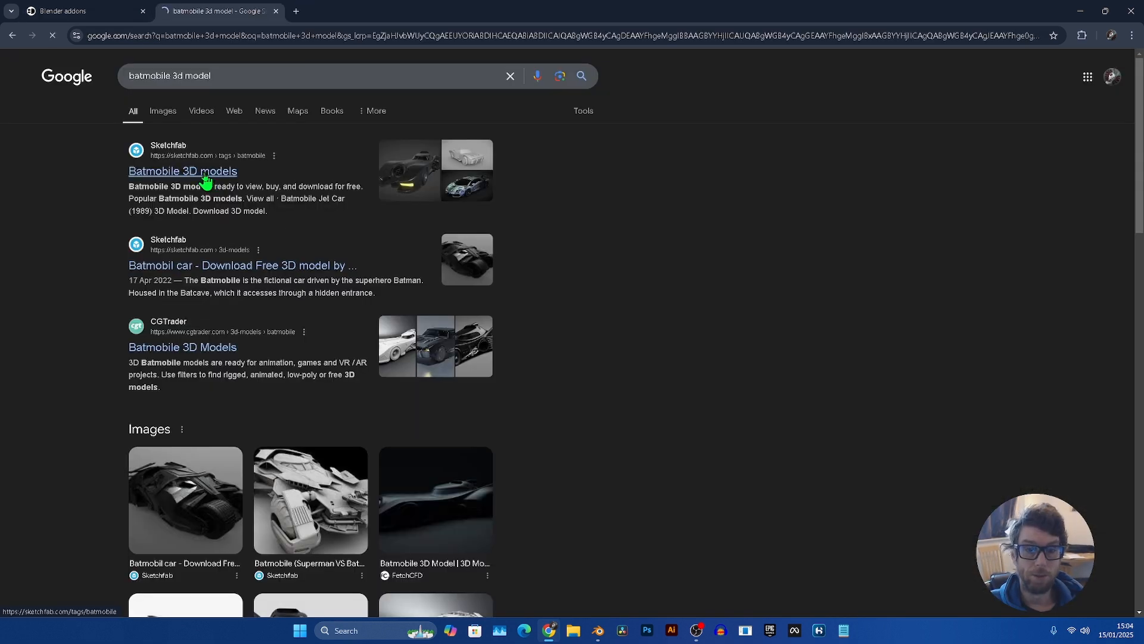
- Open Sketchfab's Batmobile models from the search results and inspect the Batmobile Jet Car (1989) model in its 3D viewer
left_click(206, 178)
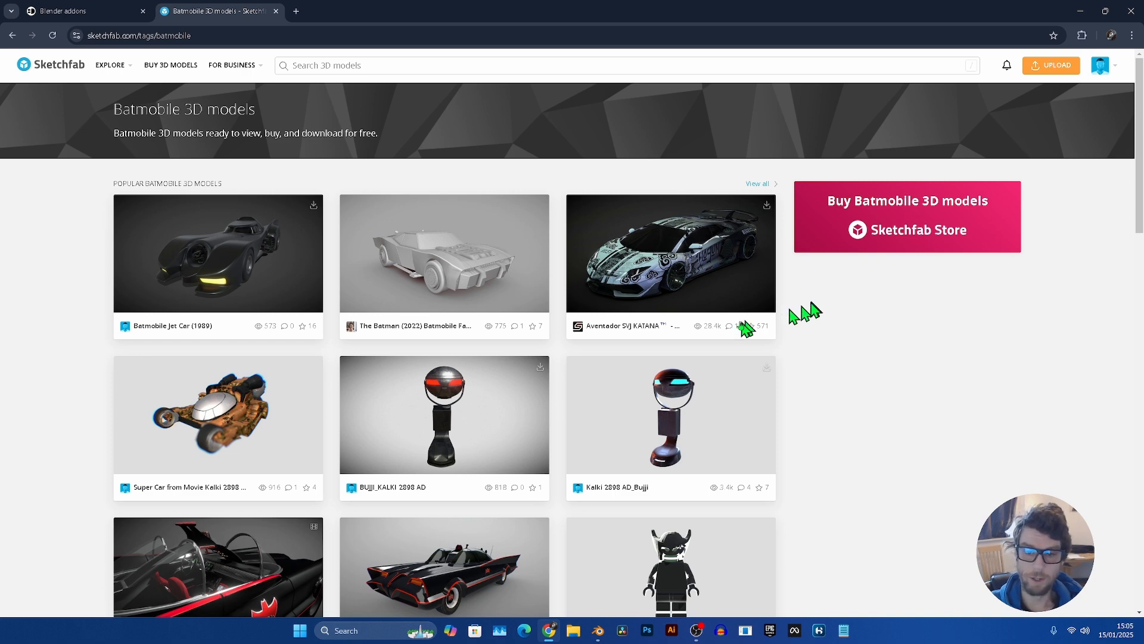
left_click(250, 266)
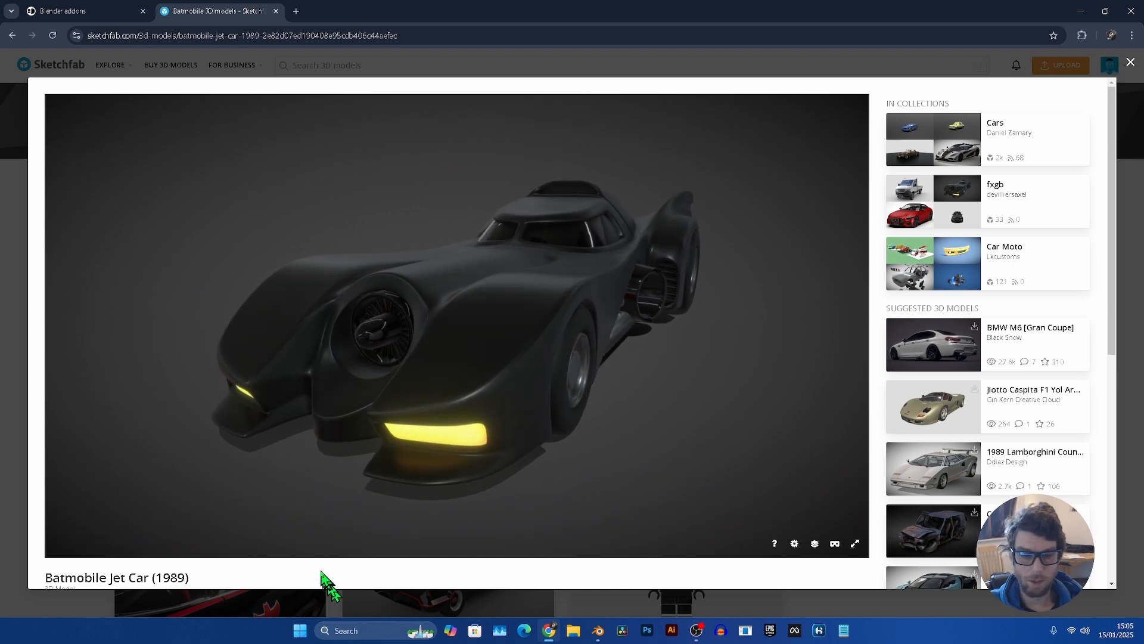
scroll(322, 577, "down", 2)
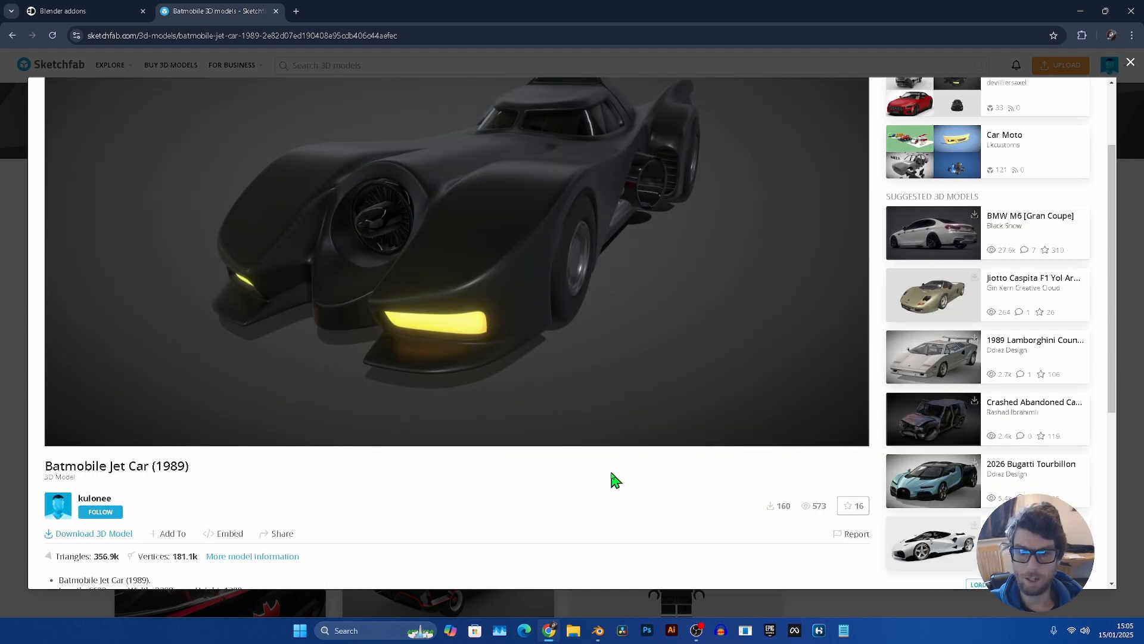
scroll(615, 480, "up", 1)
left_click_drag(614, 478, 477, 333)
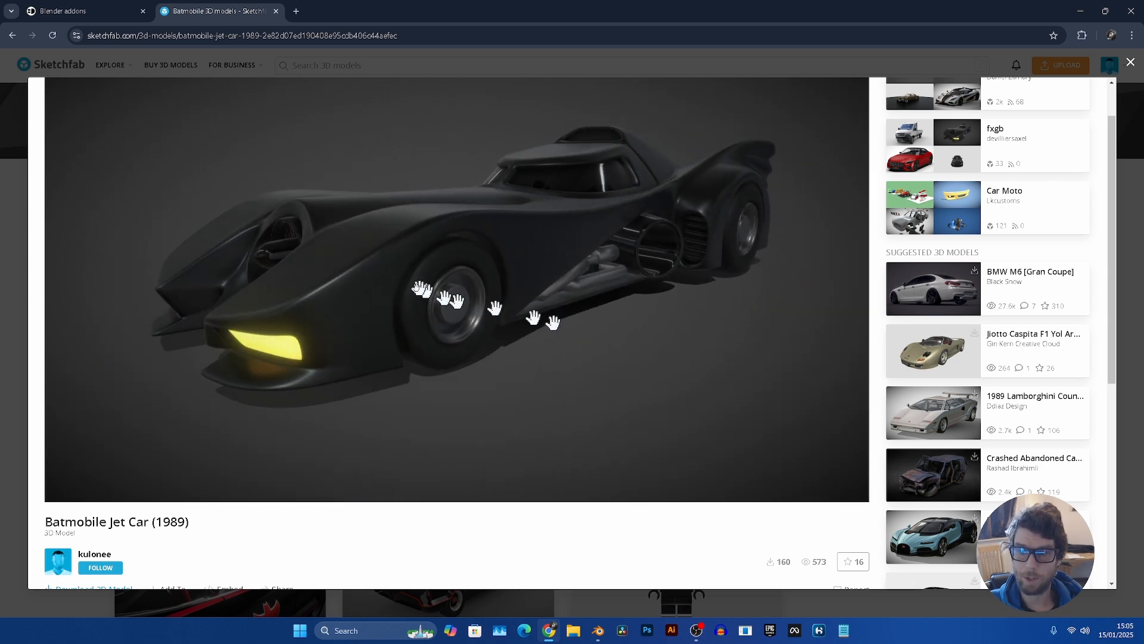
- Compare the Batmobile Jet Car (1989) model from several angles with the Batmobile image on the Rigacar page
left_click(94, 14)
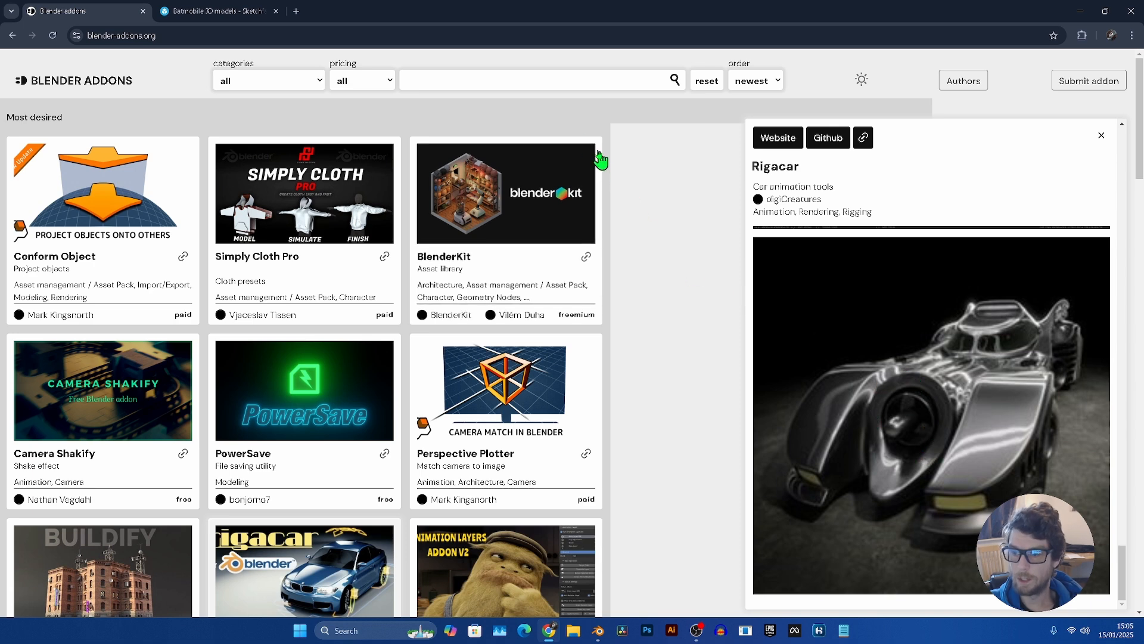
left_click(224, 11)
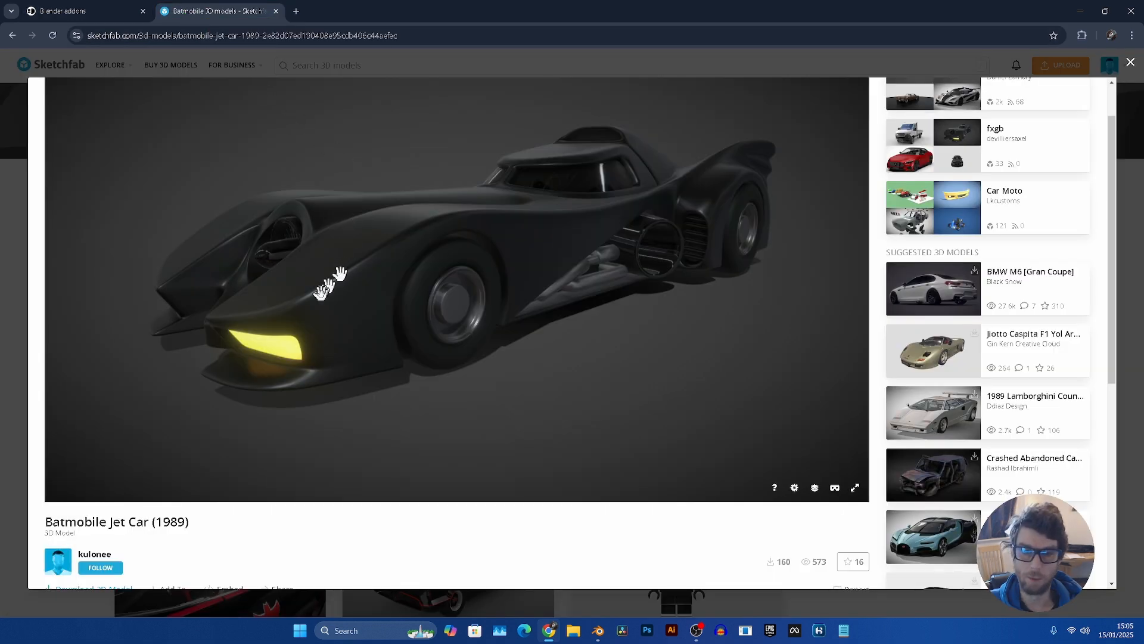
mouse_move(310, 289)
left_mouse_down()
mouse_move(346, 302)
mouse_move(347, 289)
left_mouse_up()
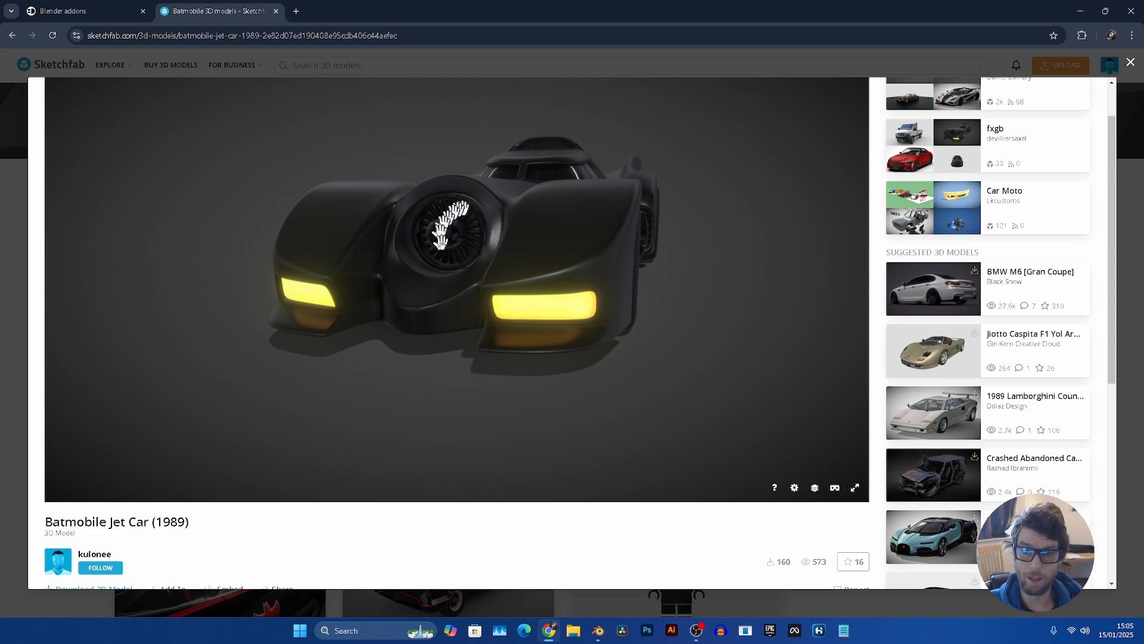
mouse_move(574, 340)
left_mouse_down()
mouse_move(552, 365)
mouse_move(617, 465)
left_mouse_up()
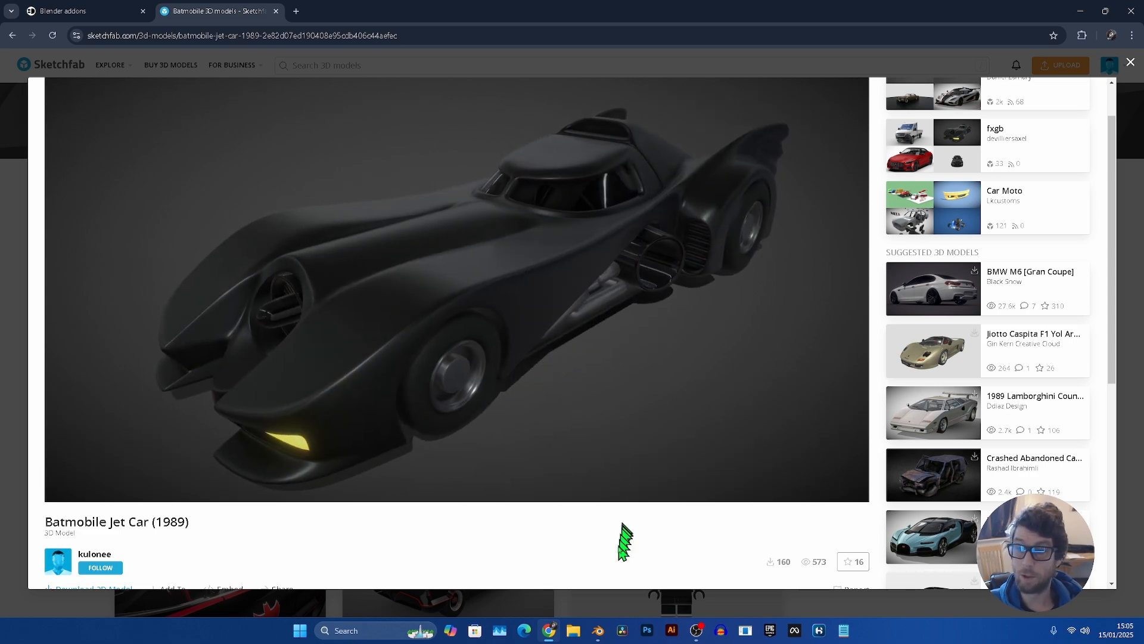
left_click(98, 11)
scroll(899, 451, "down", 2)
scroll(898, 450, "up", 2)
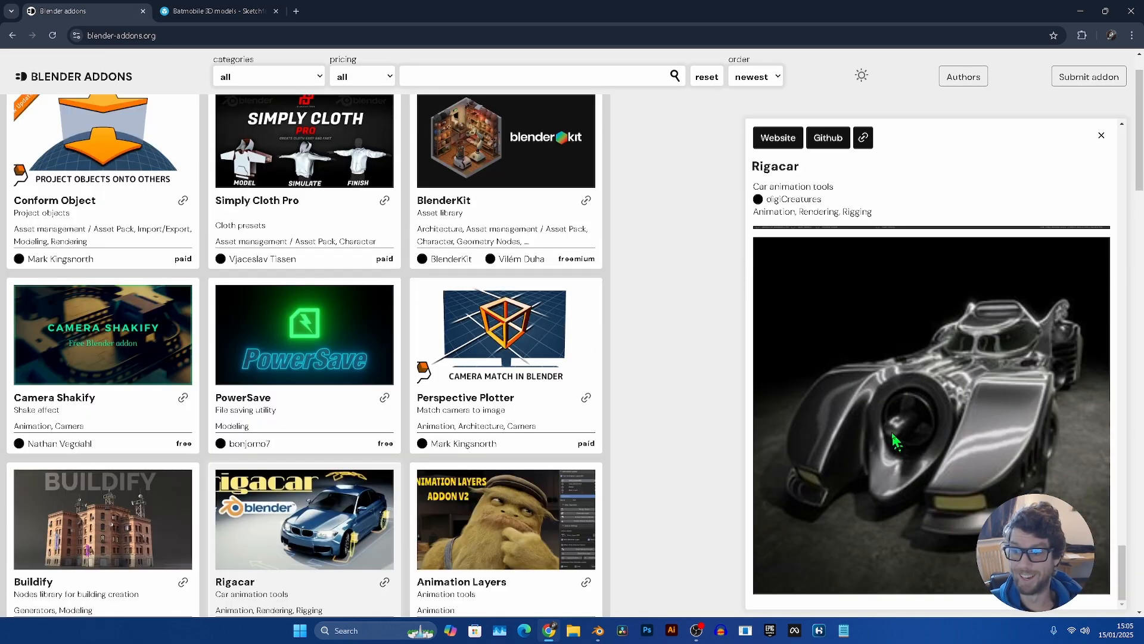
- Like the Batmobile Jet Car (1989) model on Sketchfab and return to the Rigacar page
left_click(226, 11)
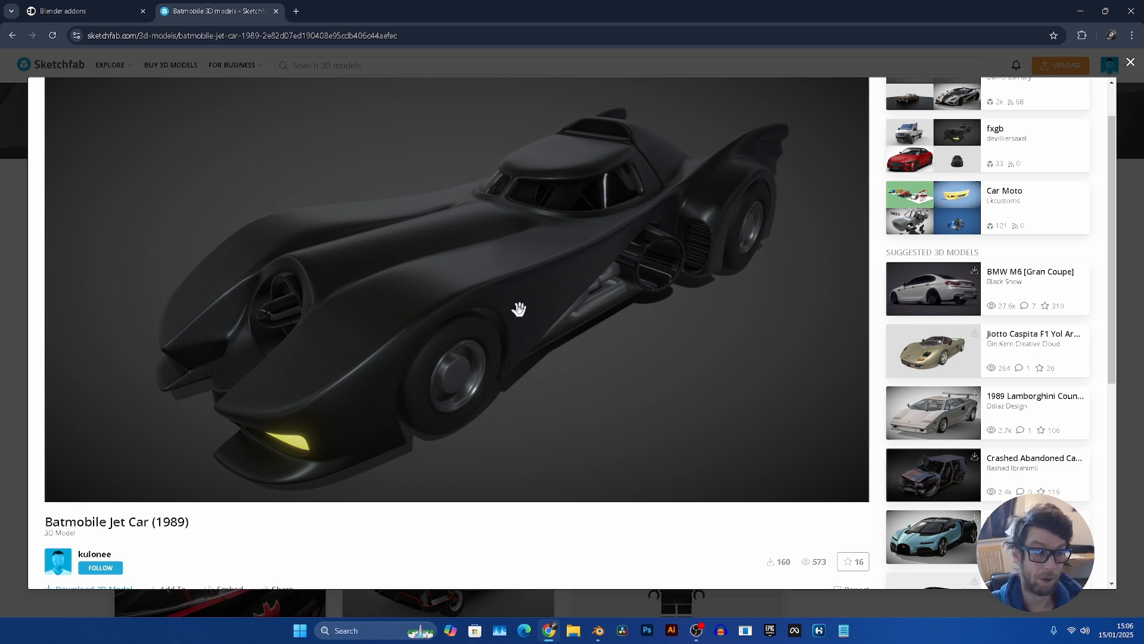
scroll(520, 310, "down", 2)
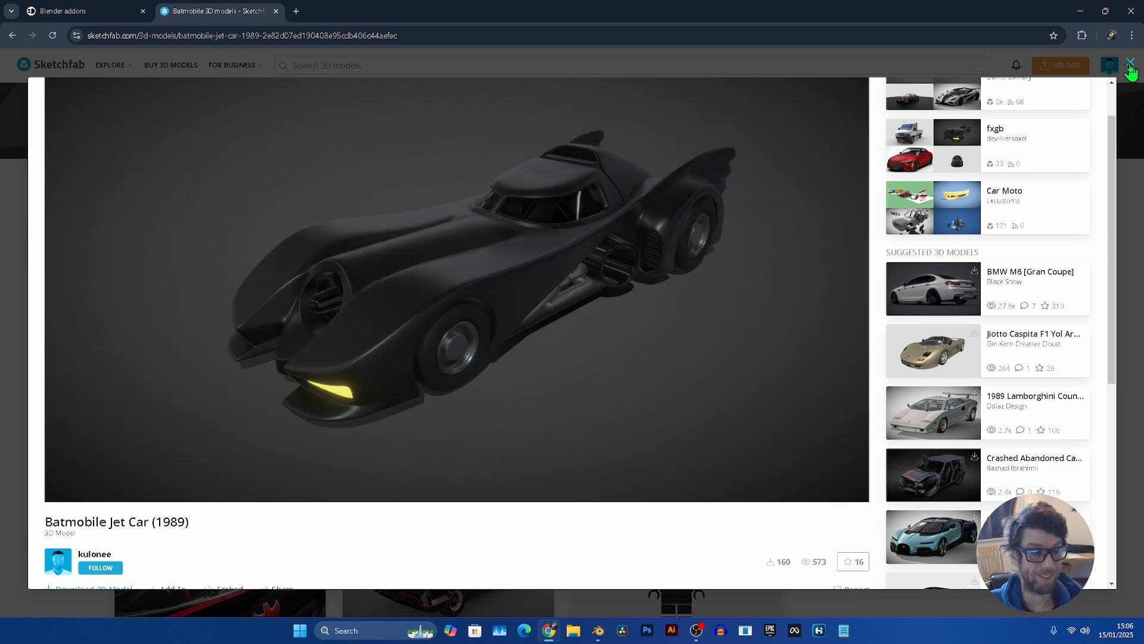
scroll(788, 486, "down", 3)
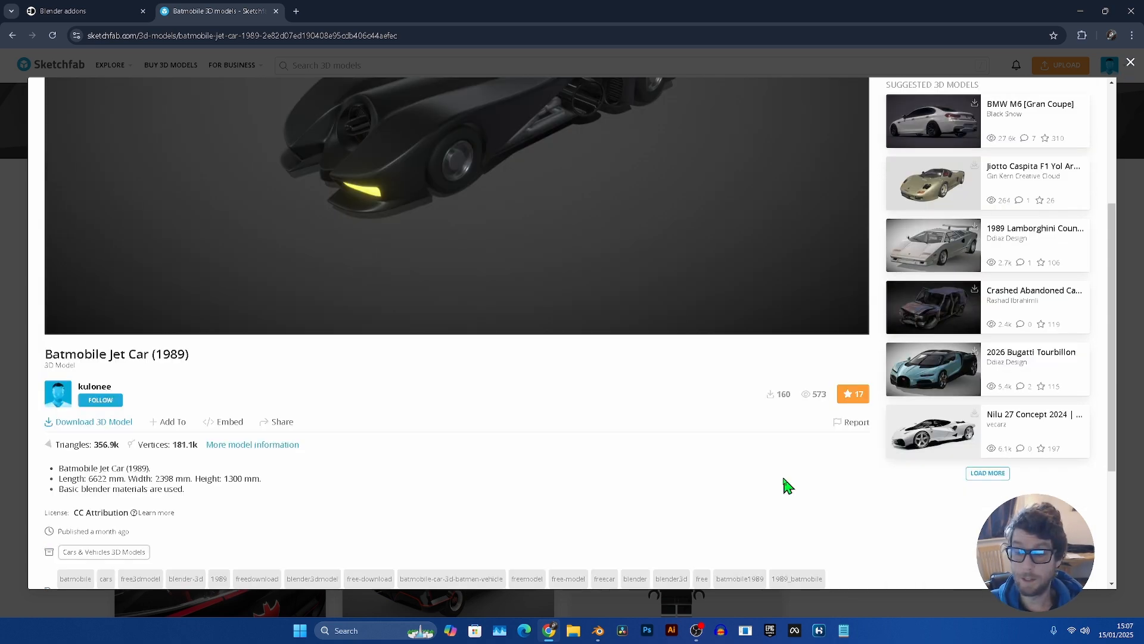
scroll(745, 412, "up", 4)
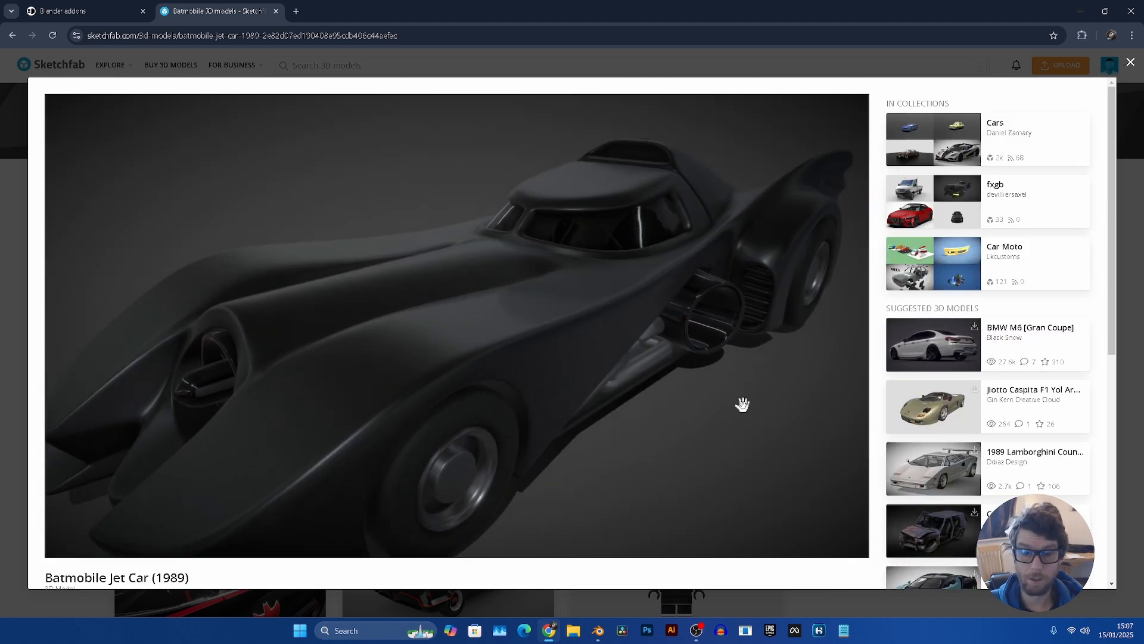
left_click(83, 11)
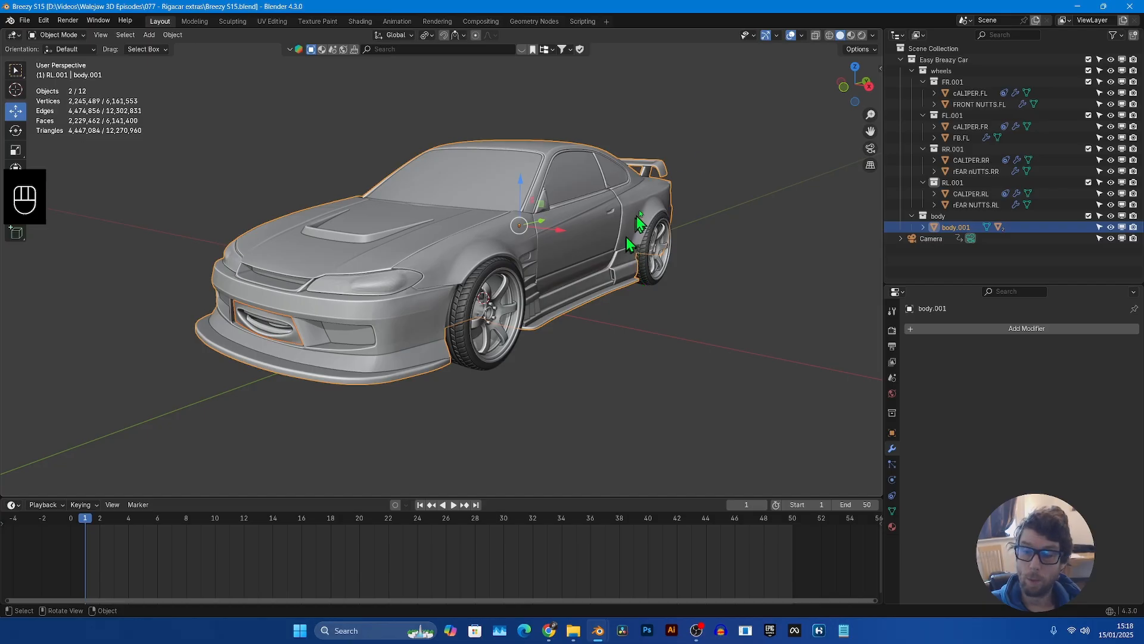
- Show the car in rendered shading, hide the city environment background and display the world settings
left_click(862, 35)
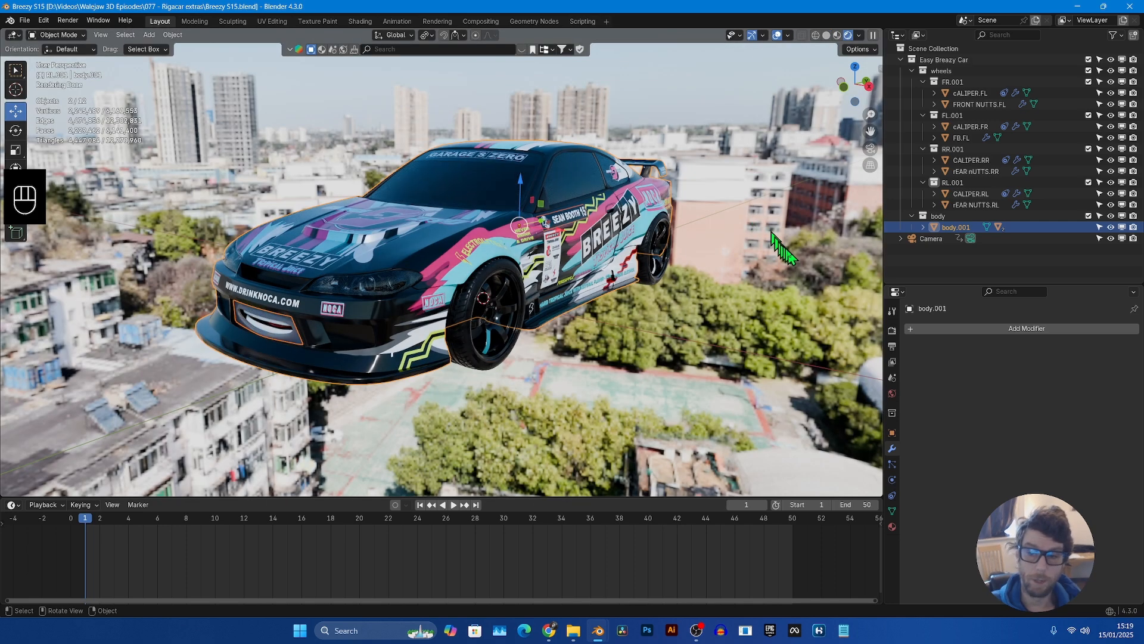
left_click(892, 393)
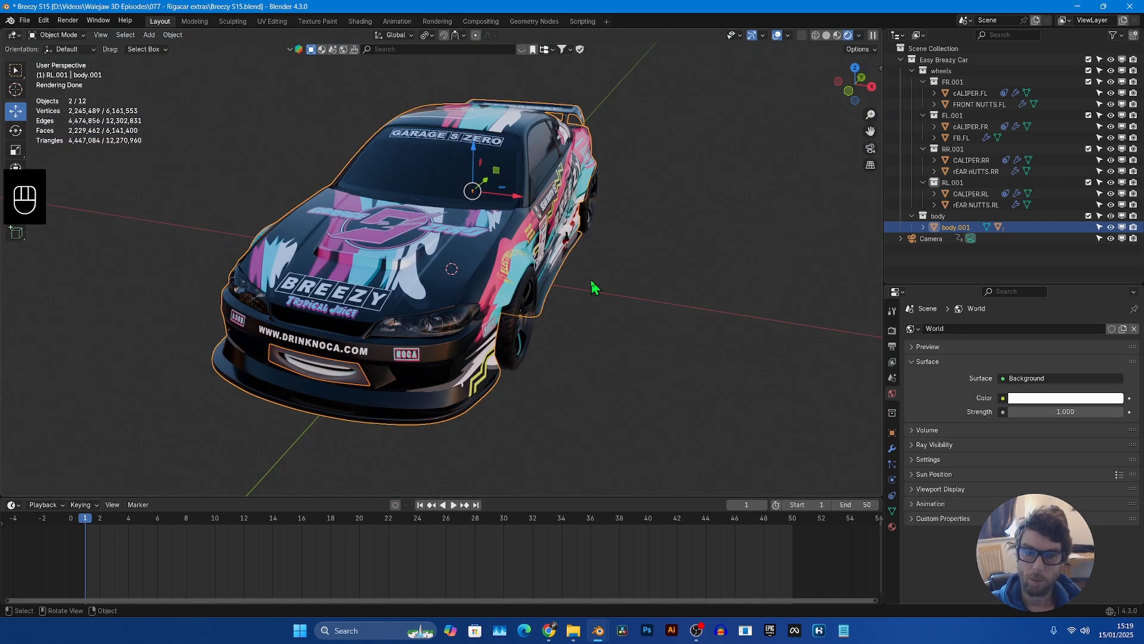
middle_click_drag(646, 308, 227, 354)
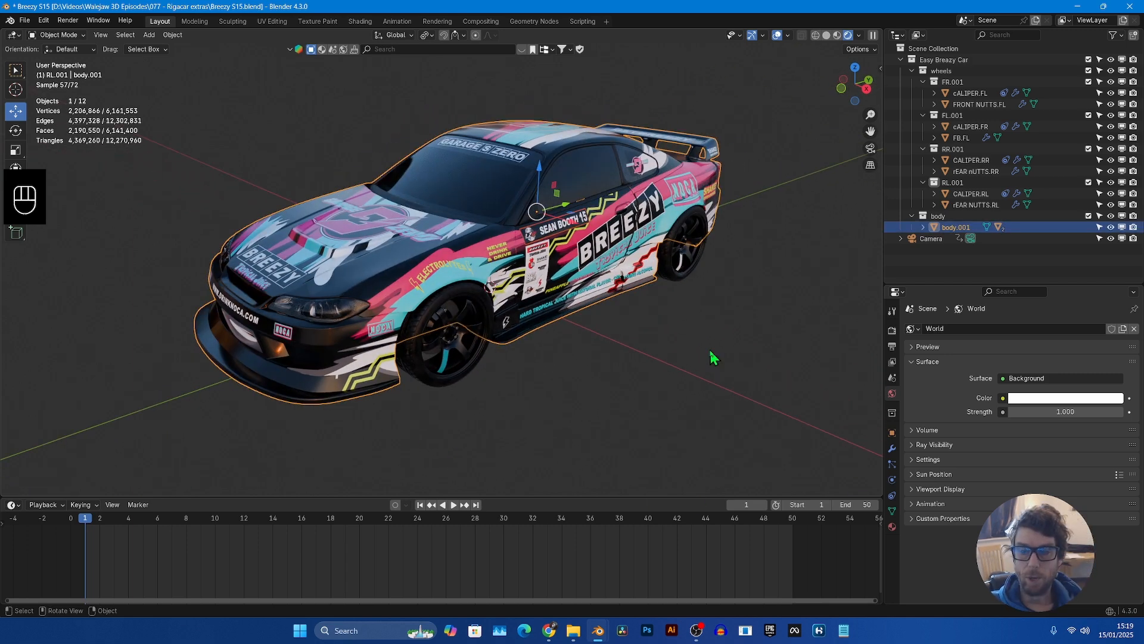
- Switch to the browser, check the Rigacar object naming list for the body, wheels and wheel brakes, and return to Blender
left_click(549, 630)
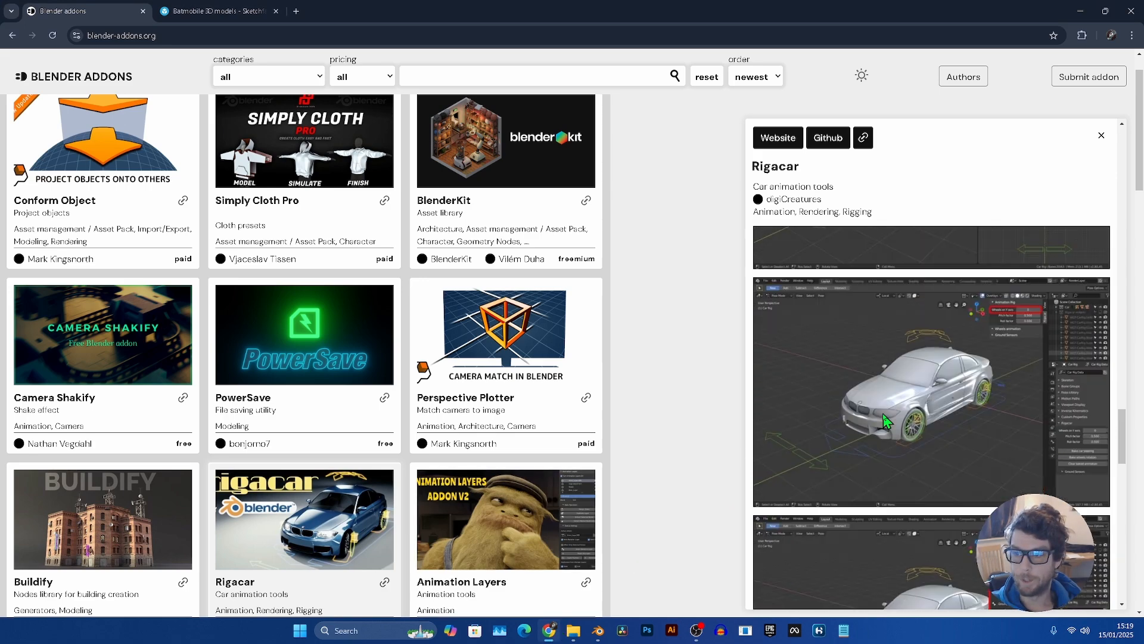
scroll(884, 418, "up", 8)
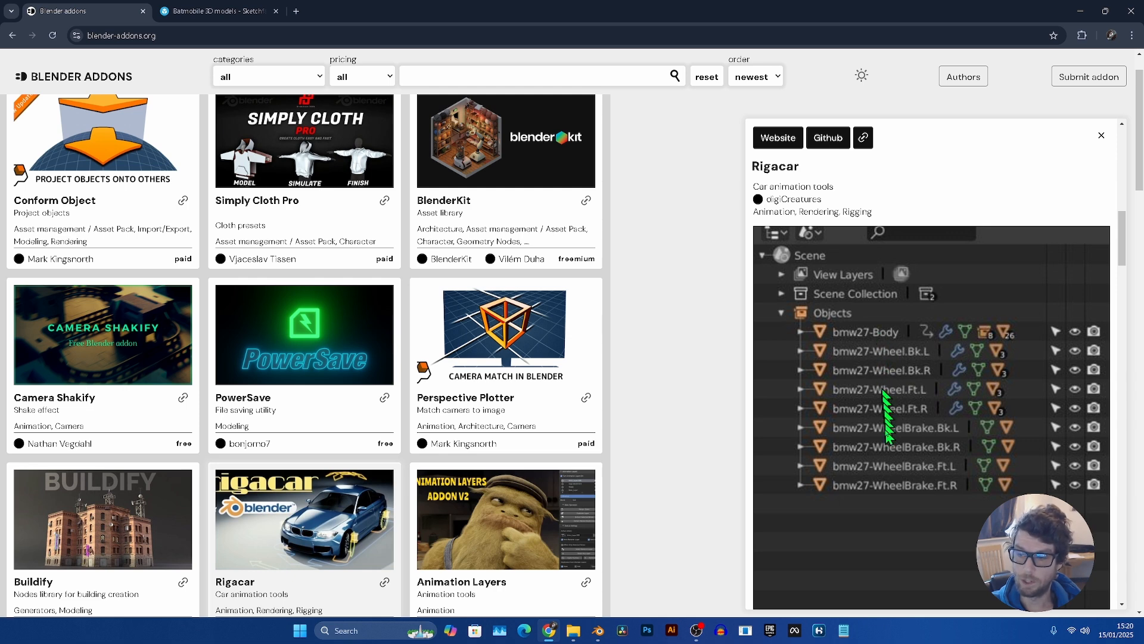
left_click(598, 630)
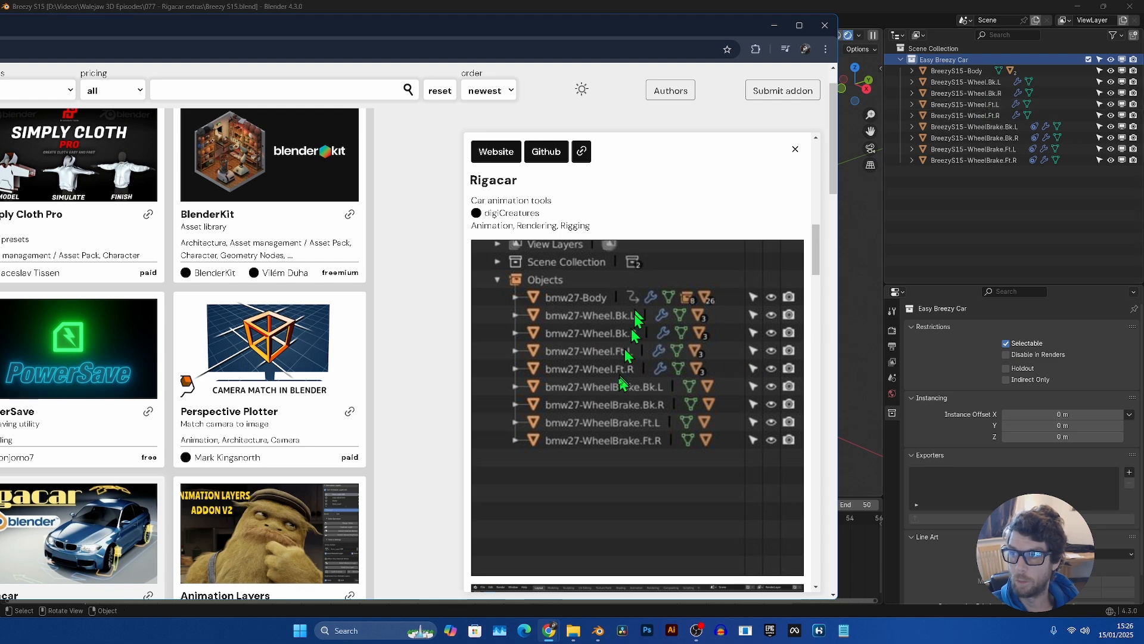
- Read the Rigacar page's images of the deformation rig bones and generated animation rig, and return to Blender
scroll(637, 339, "down", 5)
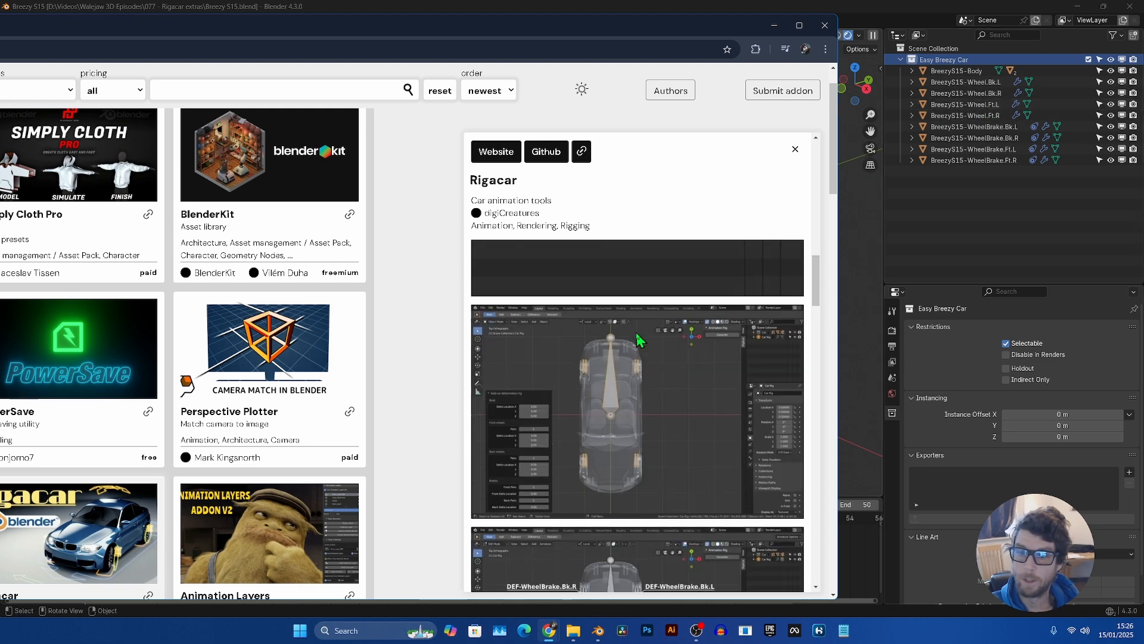
scroll(637, 339, "down", 1)
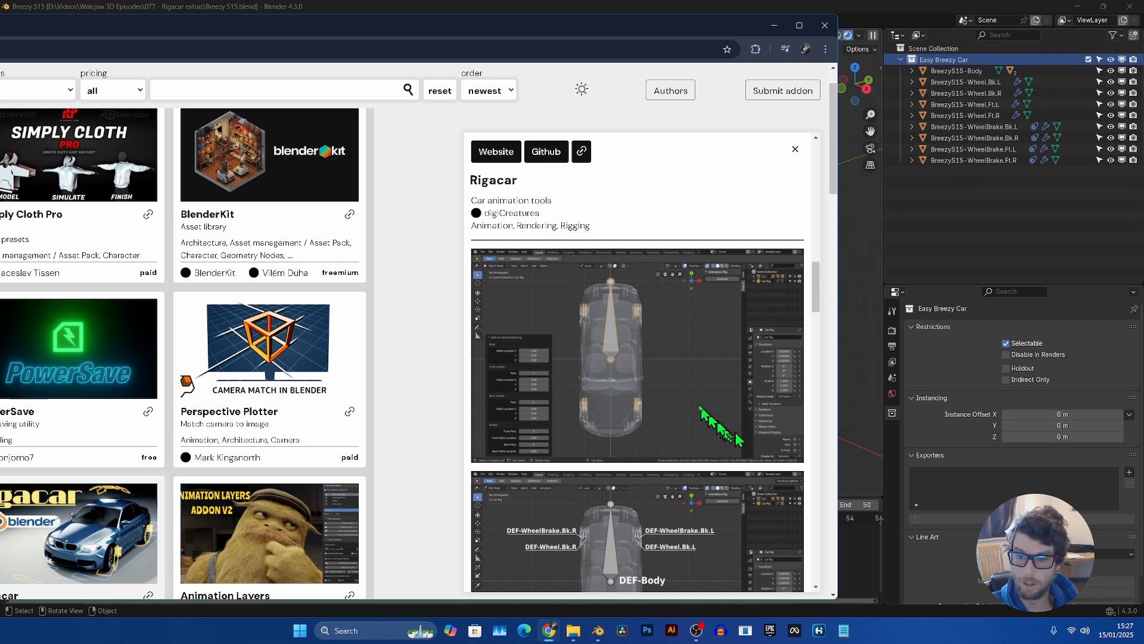
scroll(669, 386, "down", 2)
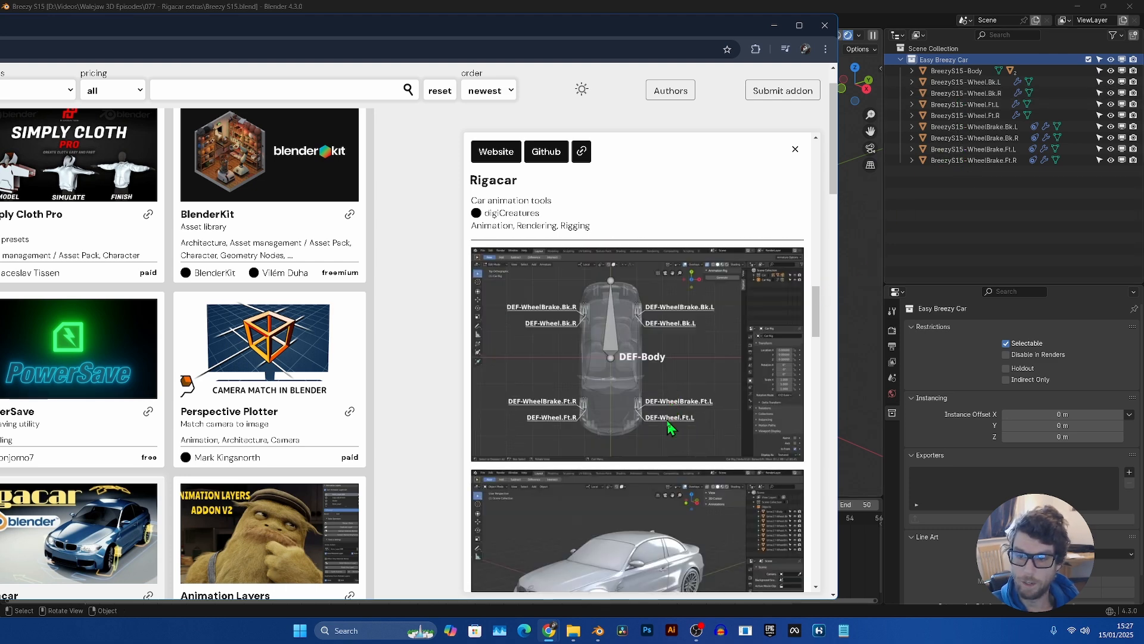
scroll(675, 356, "down", 4)
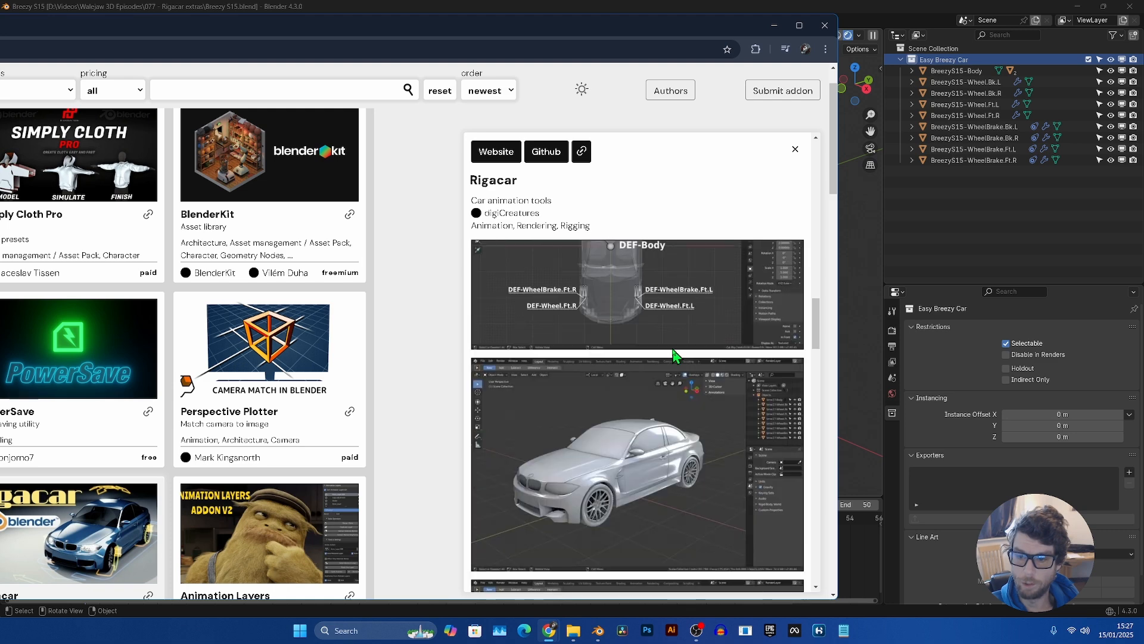
scroll(675, 356, "down", 5)
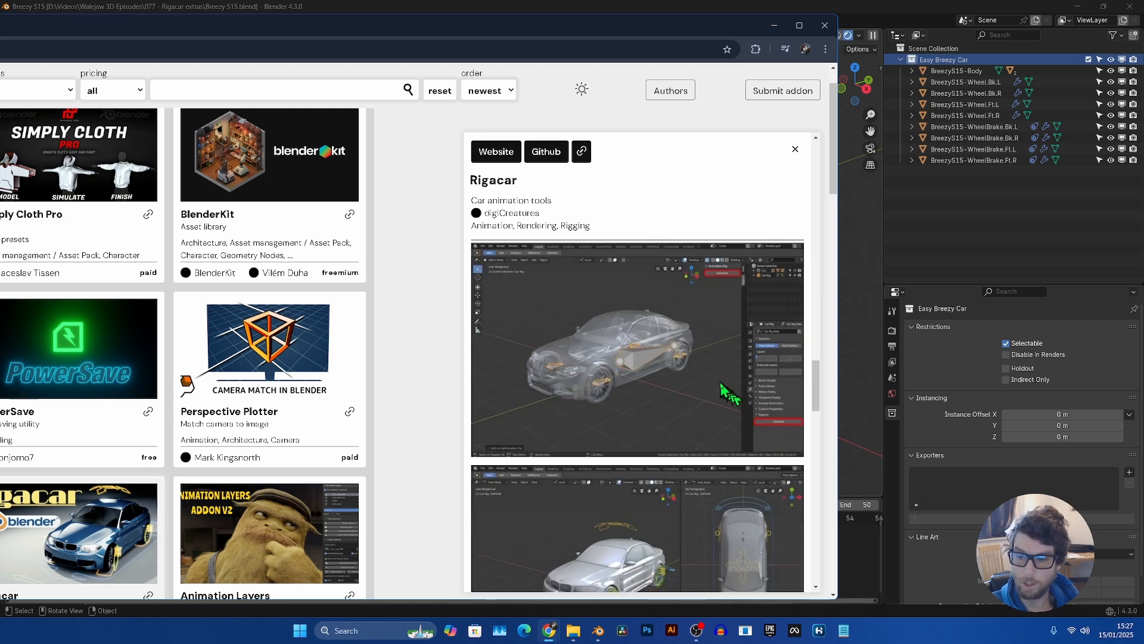
scroll(723, 391, "down", 4)
scroll(722, 390, "up", 3)
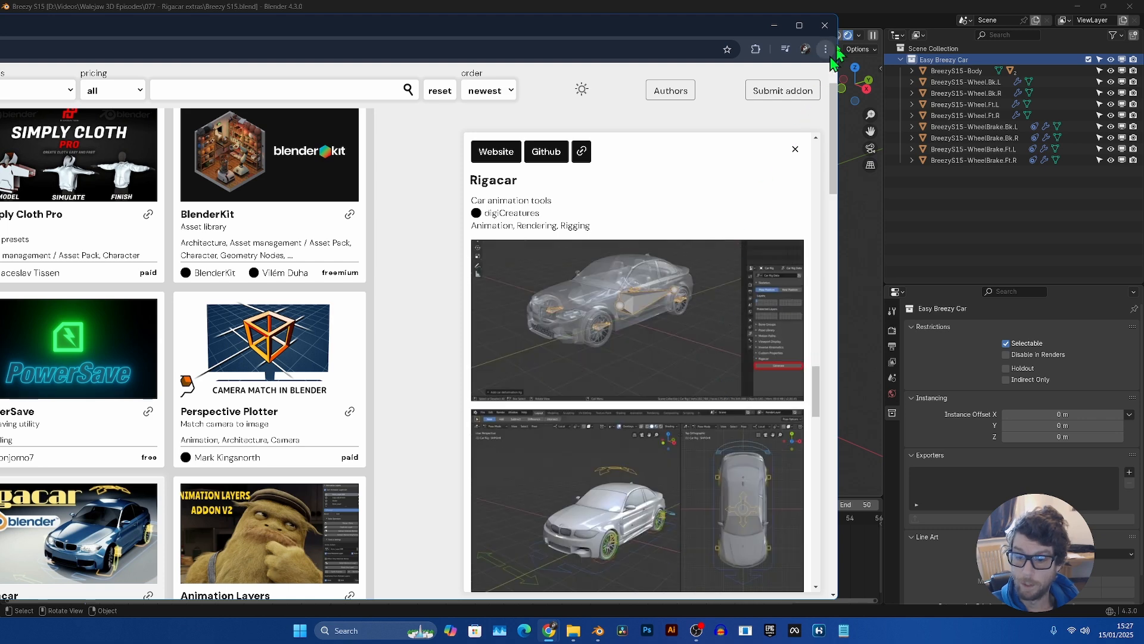
left_click(883, 8)
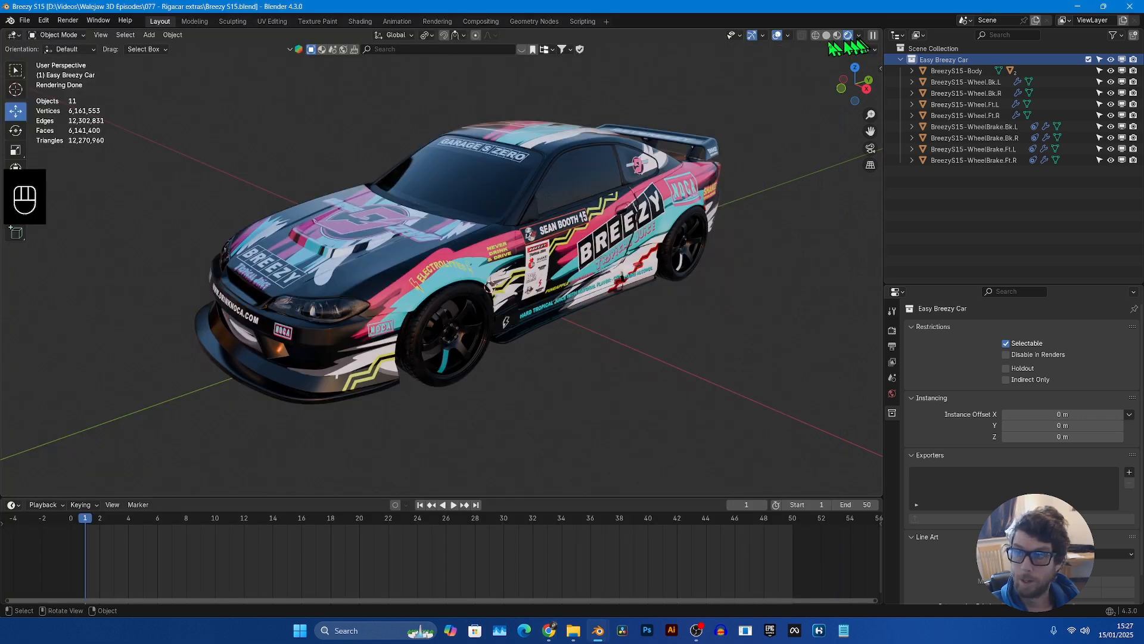
- Select the car's front and rear wheels individually to examine them as separate objects and compare where their origins sit
left_click(457, 346)
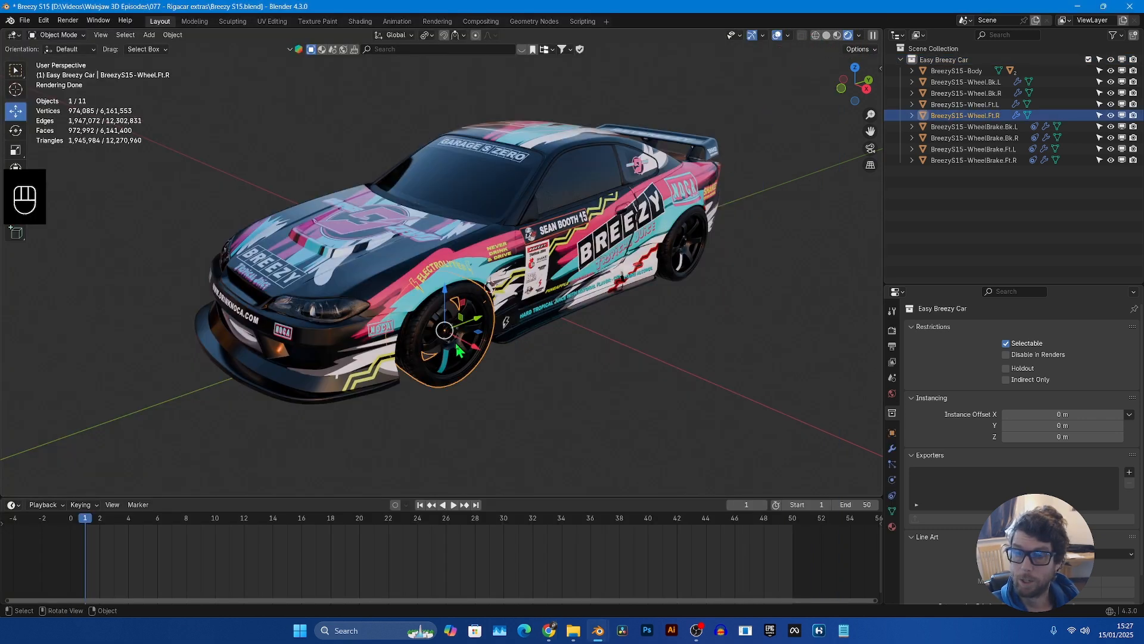
left_click_drag(510, 426, 421, 311)
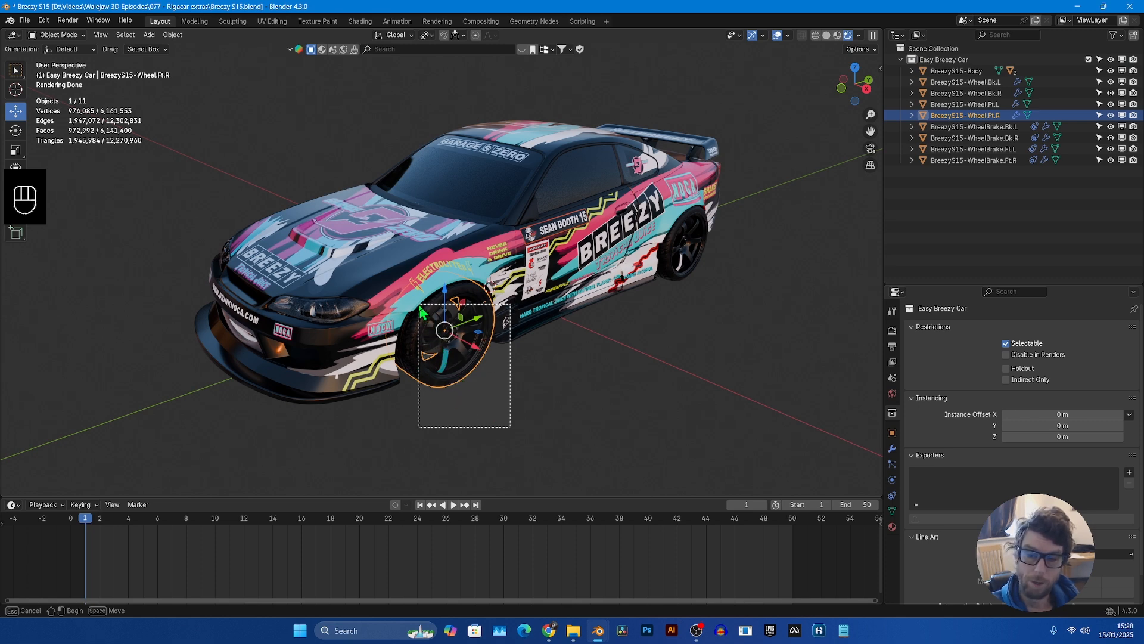
left_click_drag(421, 311, 491, 372)
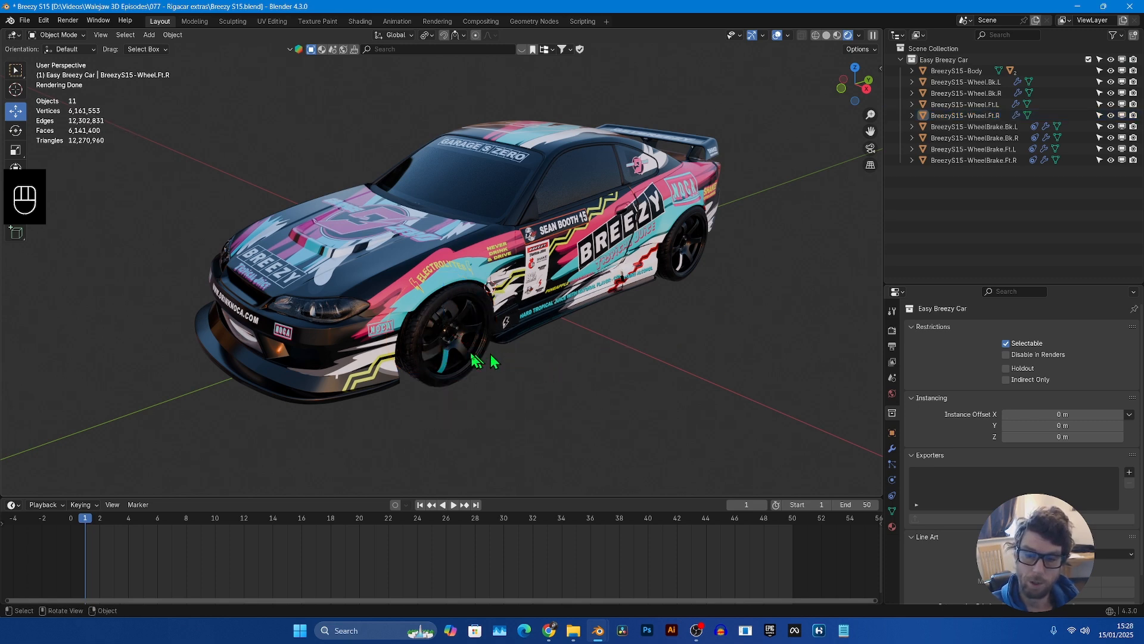
left_click(475, 358)
left_click(689, 264)
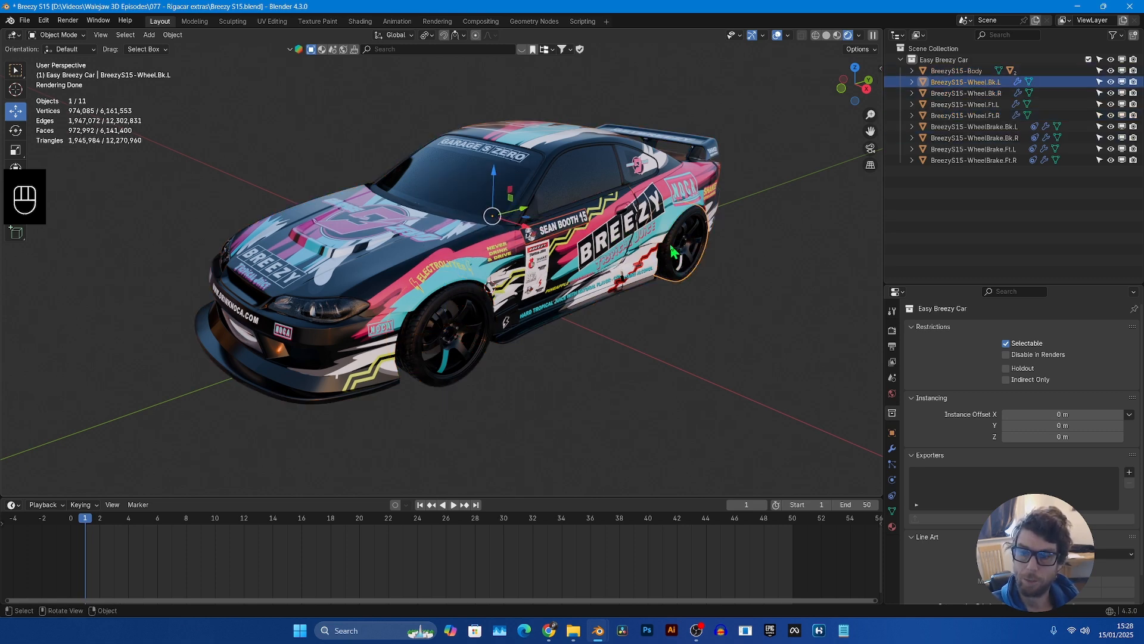
middle_click_drag(692, 259, 596, 265)
scroll(596, 266, "up", 4)
scroll(417, 311, "down", 5)
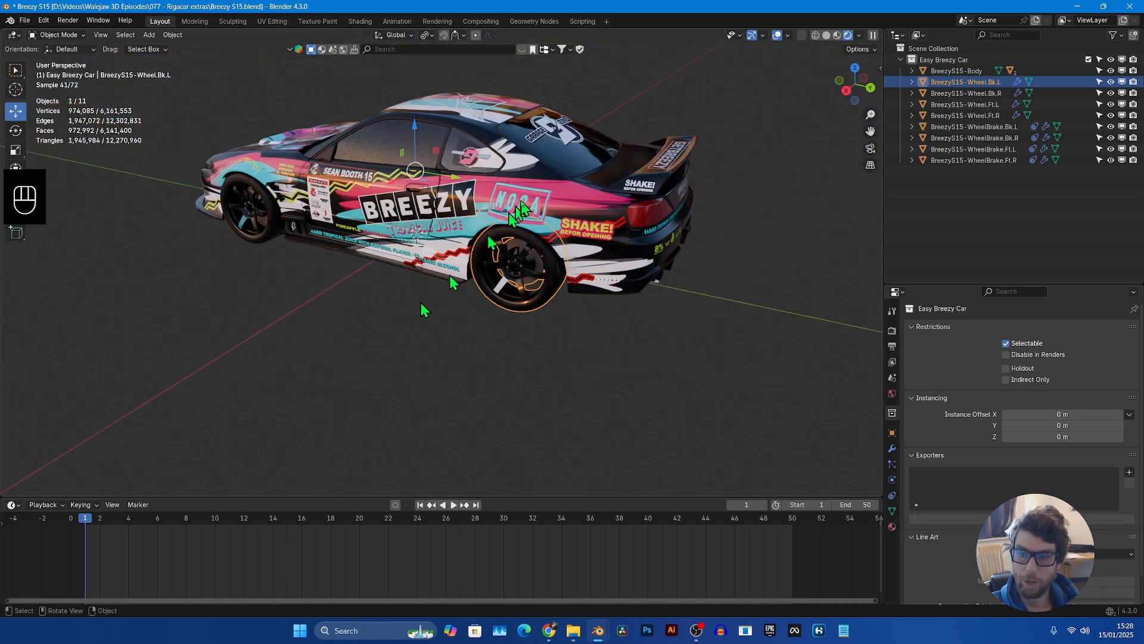
- In Edit Mode, snap the 3D cursor to the selected hub vertices at the centre of BreezyS15-Wheel.Bk.L
left_click(525, 209)
mouse_move(525, 210)
middle_mouse_down()
mouse_move(592, 226)
mouse_move(516, 196)
middle_mouse_up()
left_click(531, 234)
scroll(531, 234, "up", 3)
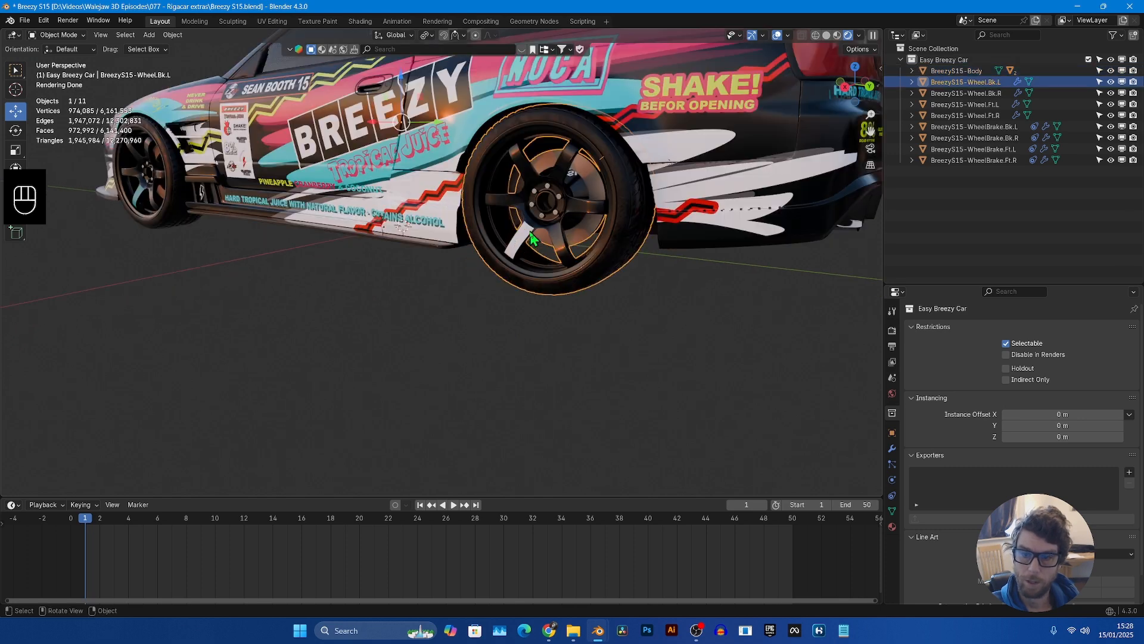
key("Tab")
key("shift+s")
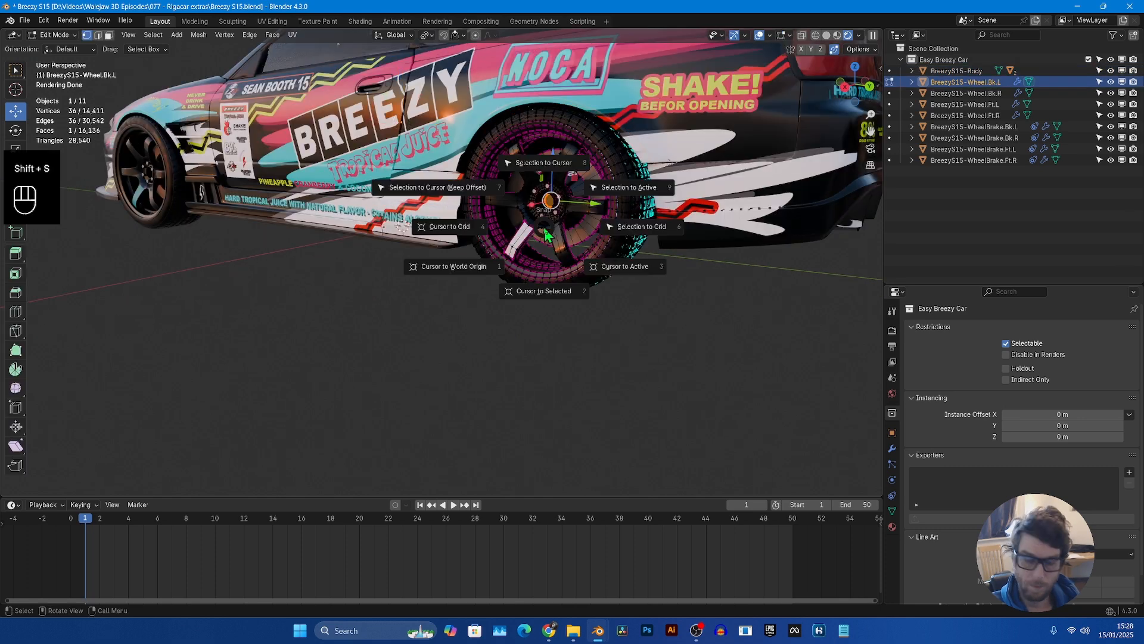
left_click(553, 168)
key("ctrl+z")
key("shift+s")
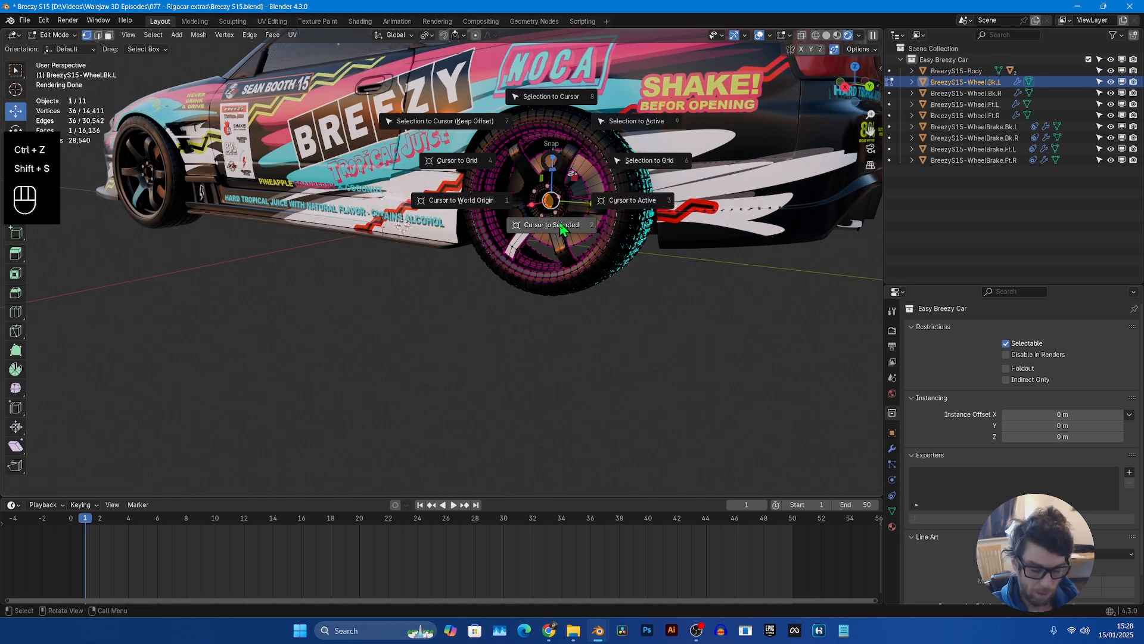
left_click(557, 222)
middle_click_drag(557, 212, 584, 209)
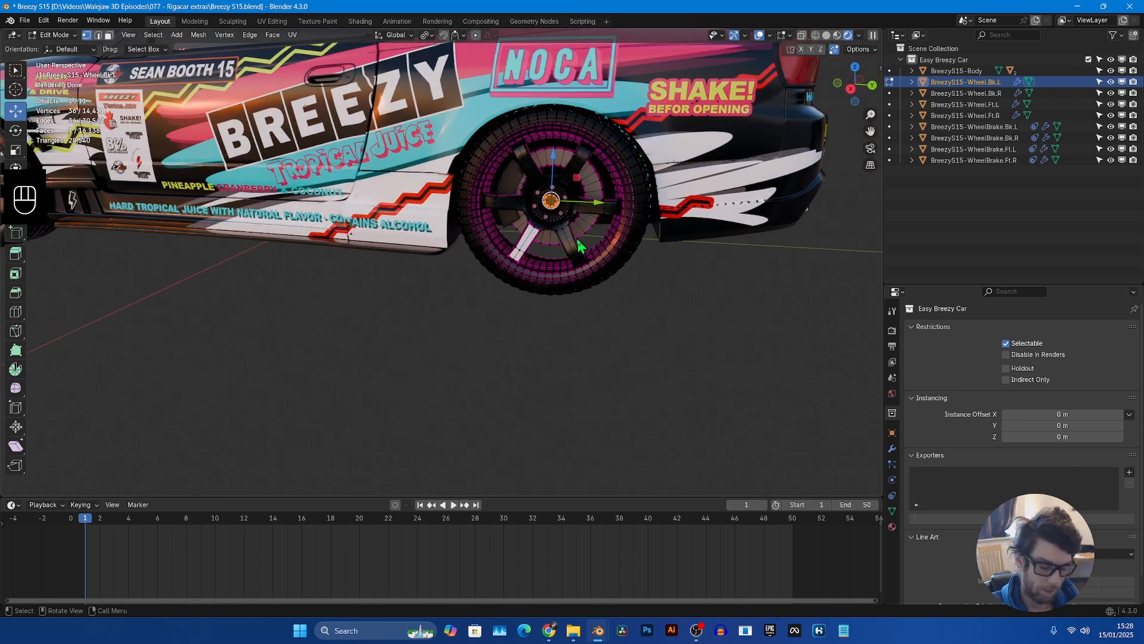
- Return to Object Mode and set the origin of BreezyS15-Wheel.Bk.L to the 3D cursor
key("Tab")
middle_click_drag(579, 244, 494, 194)
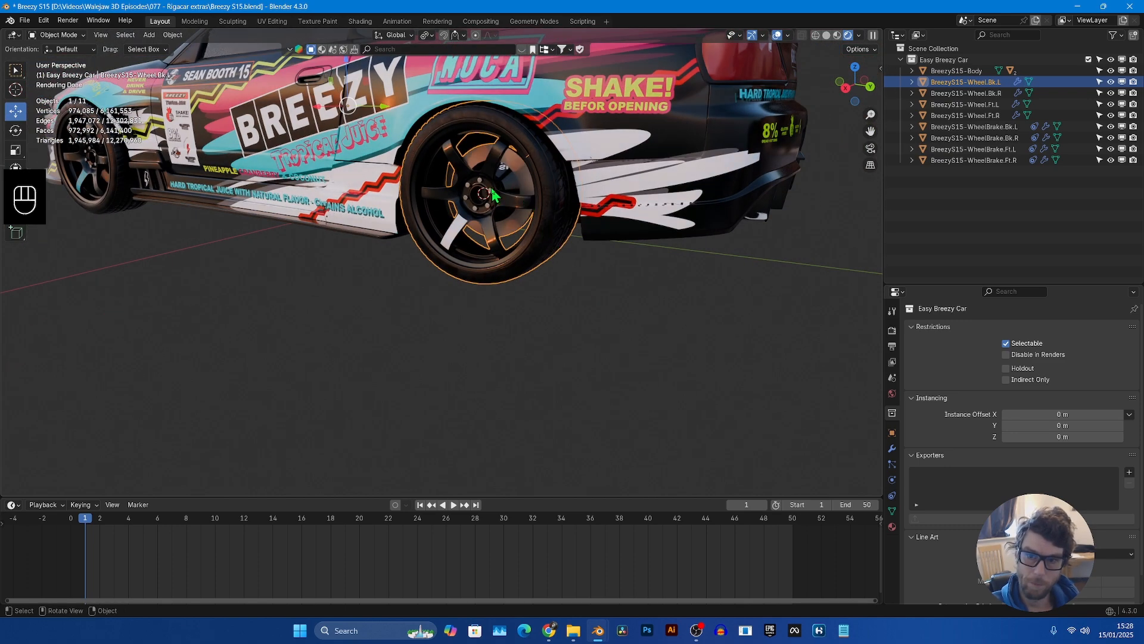
right_click(492, 194)
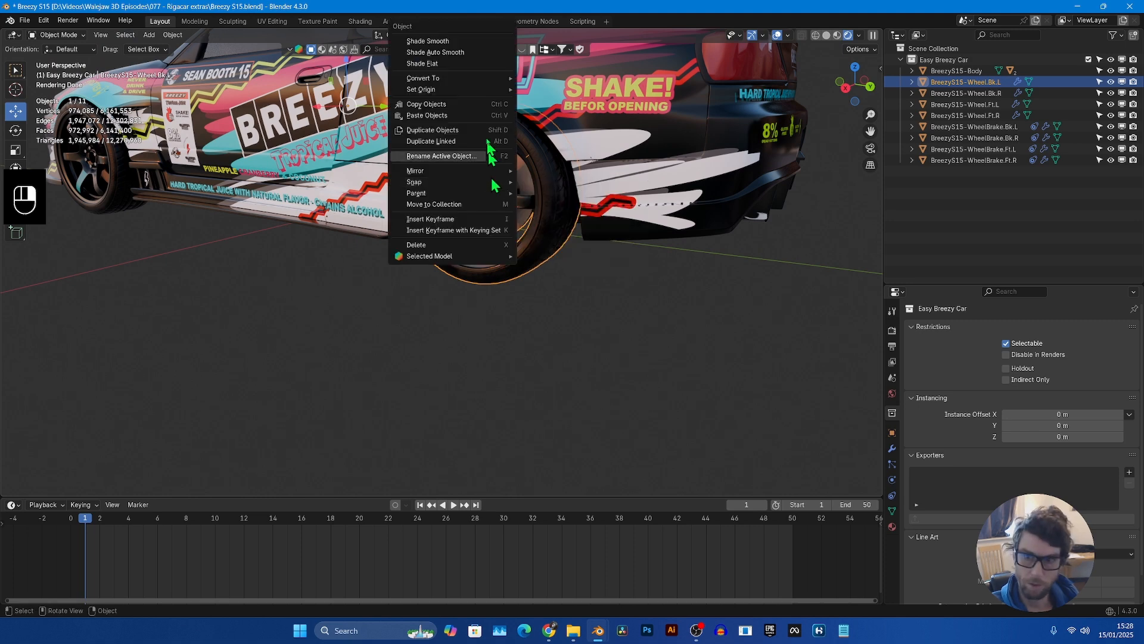
mouse_move(488, 90)
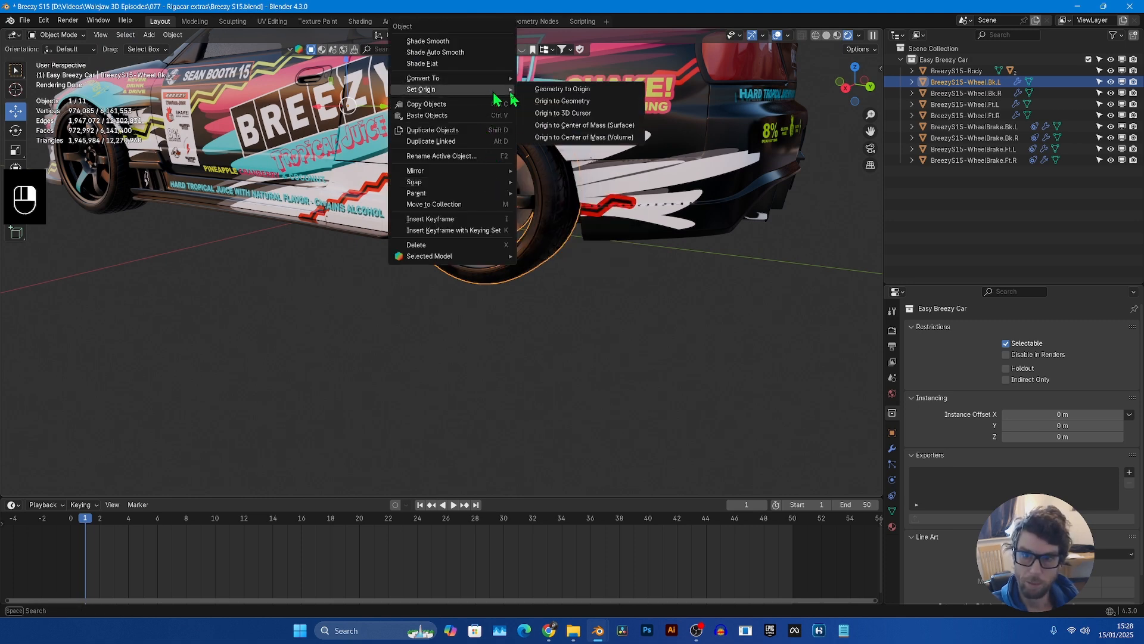
left_click(564, 117)
- Select the rear wheels and their brake calipers on both sides of the car to check their origin points
middle_click_drag(537, 215, 602, 179)
left_click(553, 181)
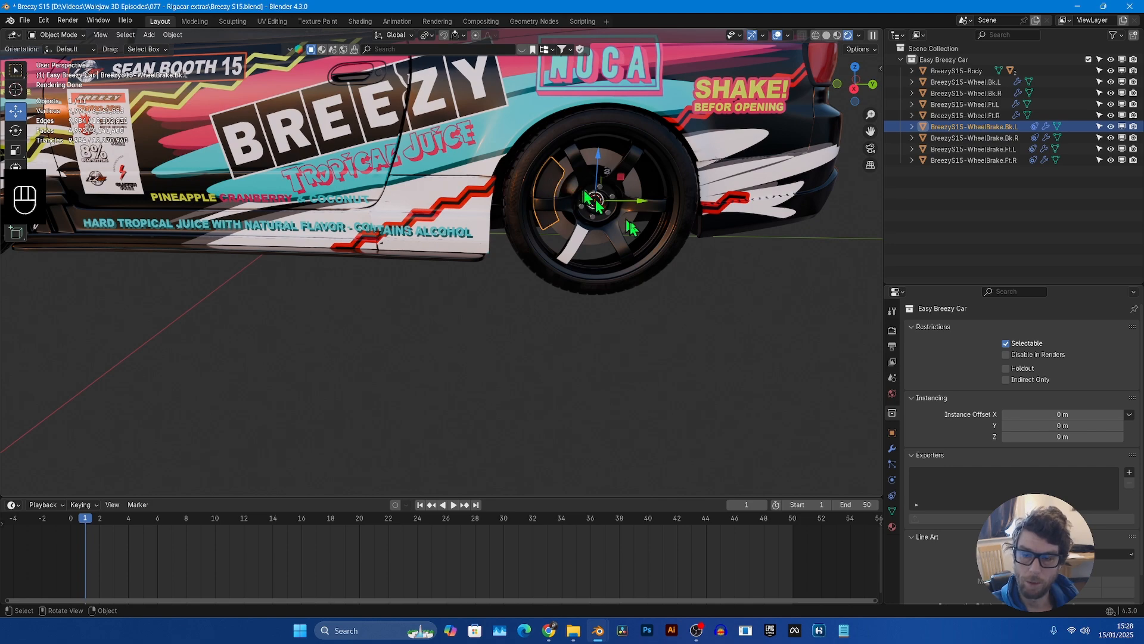
left_click(642, 192)
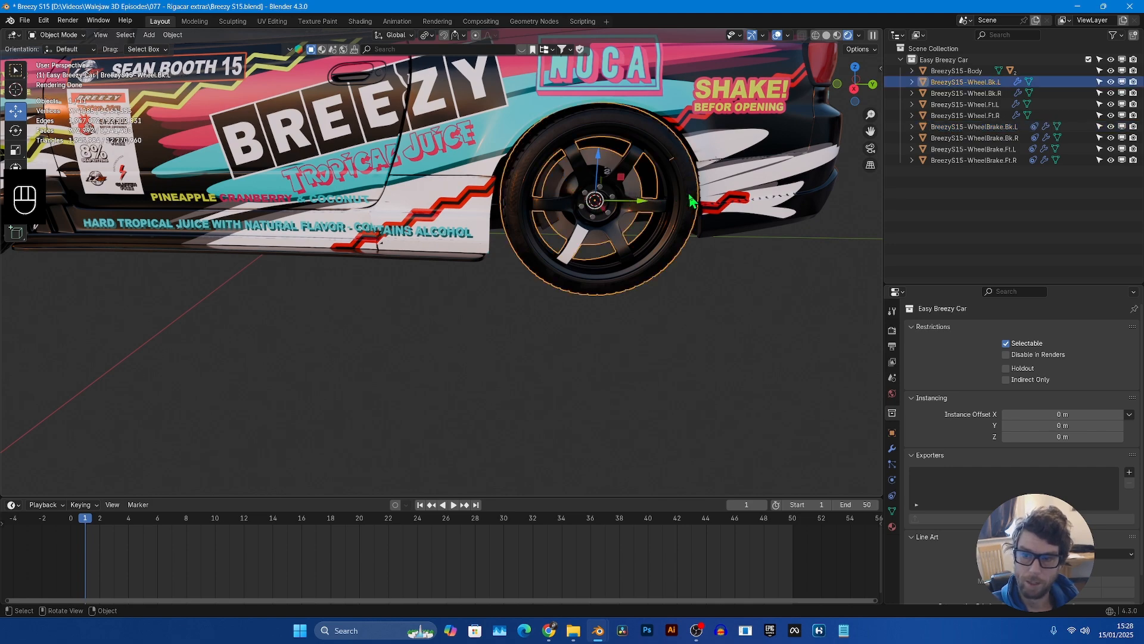
middle_click_drag(691, 199, 453, 206)
left_click(551, 262)
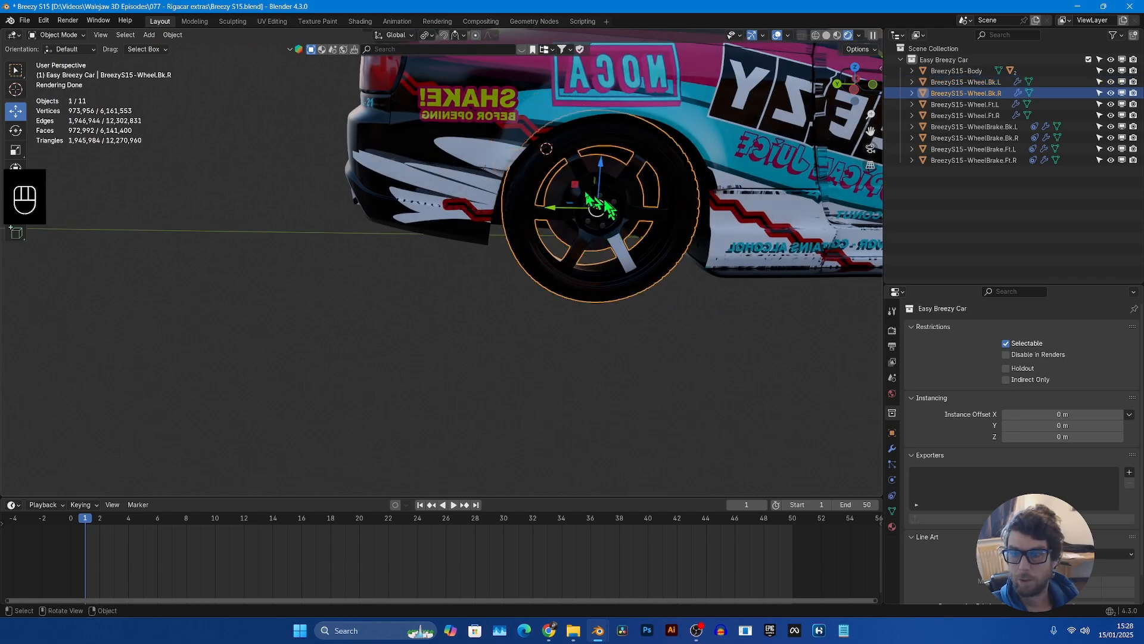
middle_click_drag(608, 206, 600, 192)
left_click(633, 186)
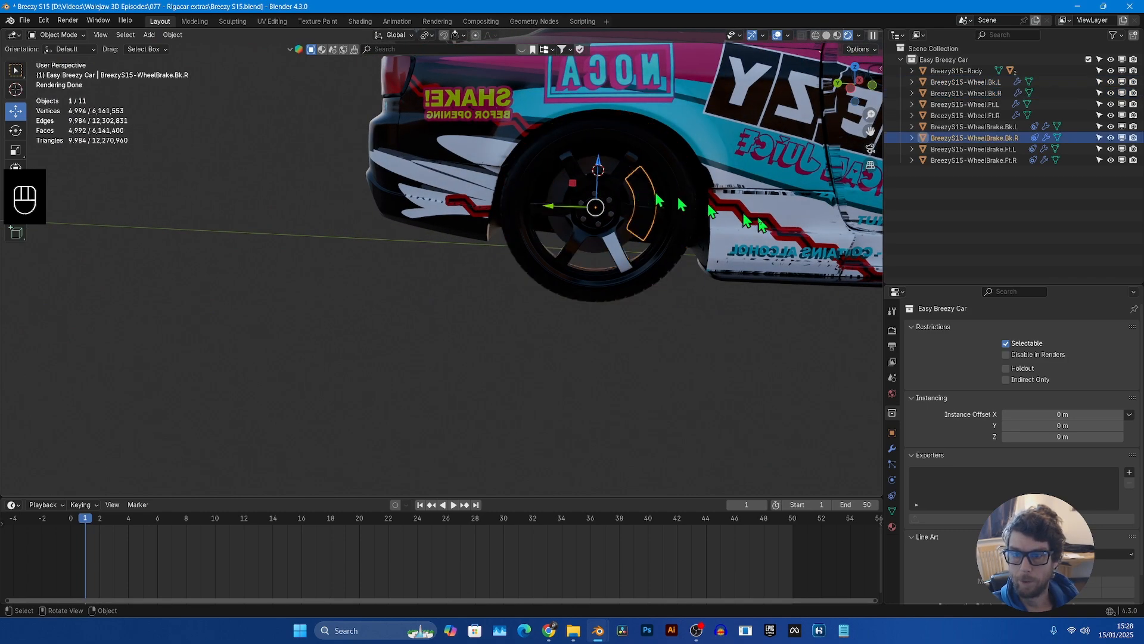
- Check the front wheels' origins from both sides of the car, finishing with BreezyS15-Wheel.Ft.R selected
scroll(760, 221, "down", 3)
middle_click_drag(758, 223, 351, 230, "shift")
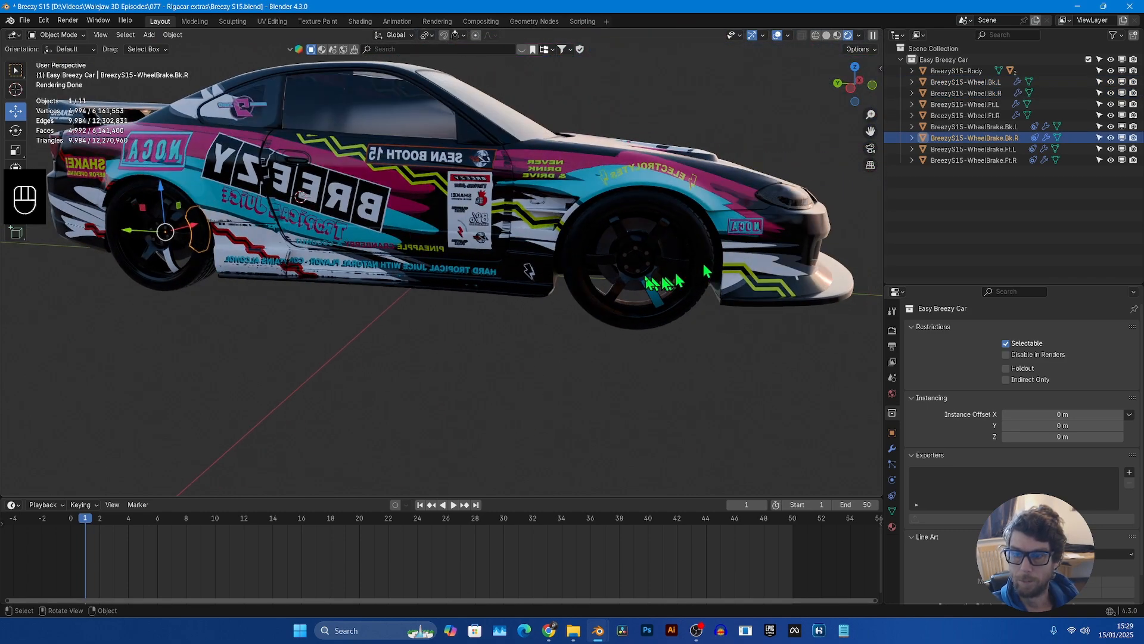
left_click(691, 267)
left_click(673, 253)
middle_click_drag(674, 253, 596, 351)
left_click(583, 280)
left_click(621, 303)
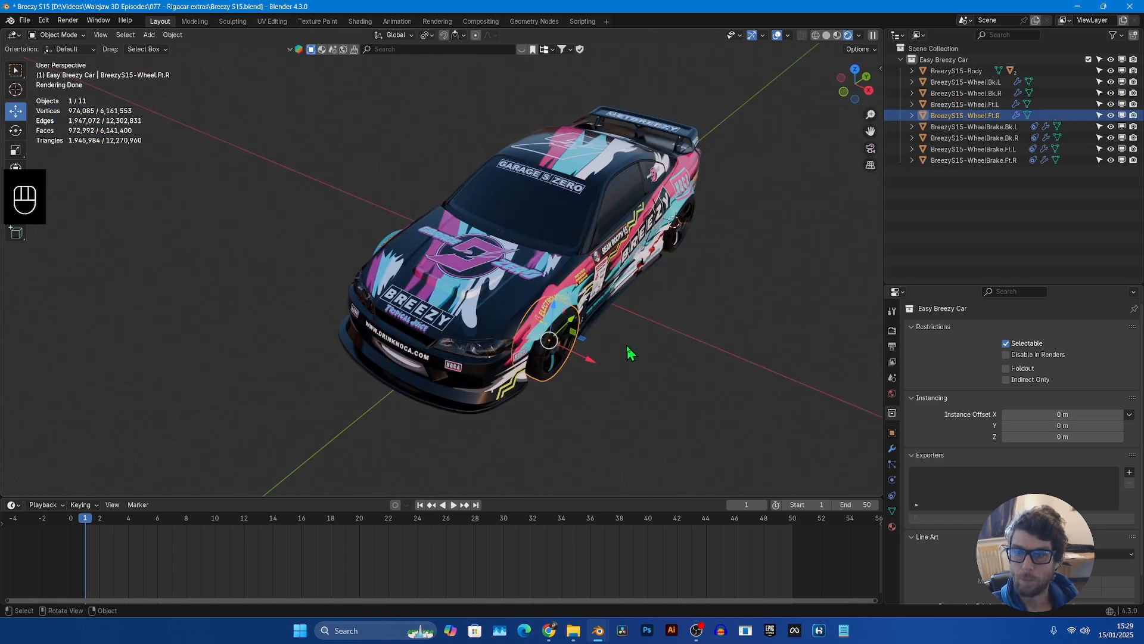
- Try adding a Car (deformation rig) armature with the front wheel selected, inspect its placement and undo it
key("shift+a")
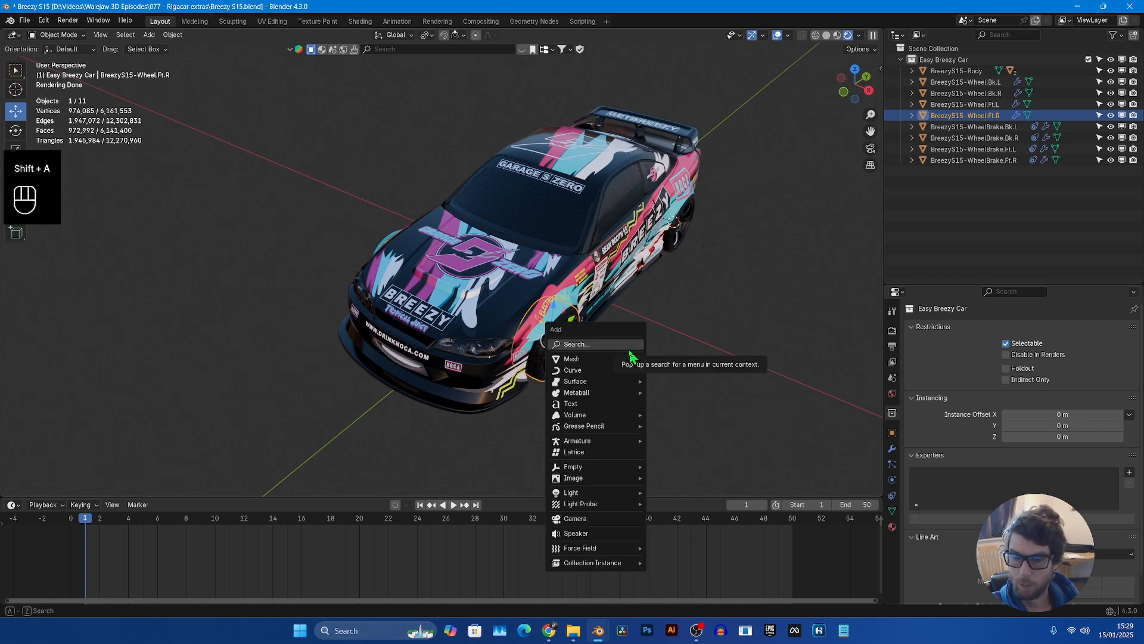
mouse_move(635, 440)
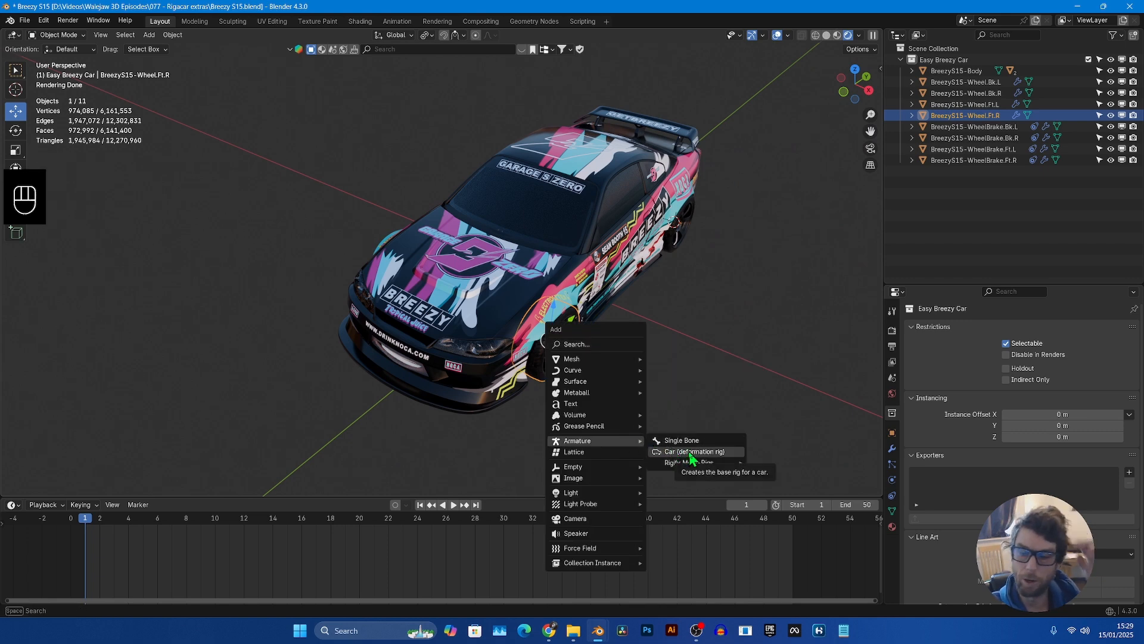
left_click(691, 454)
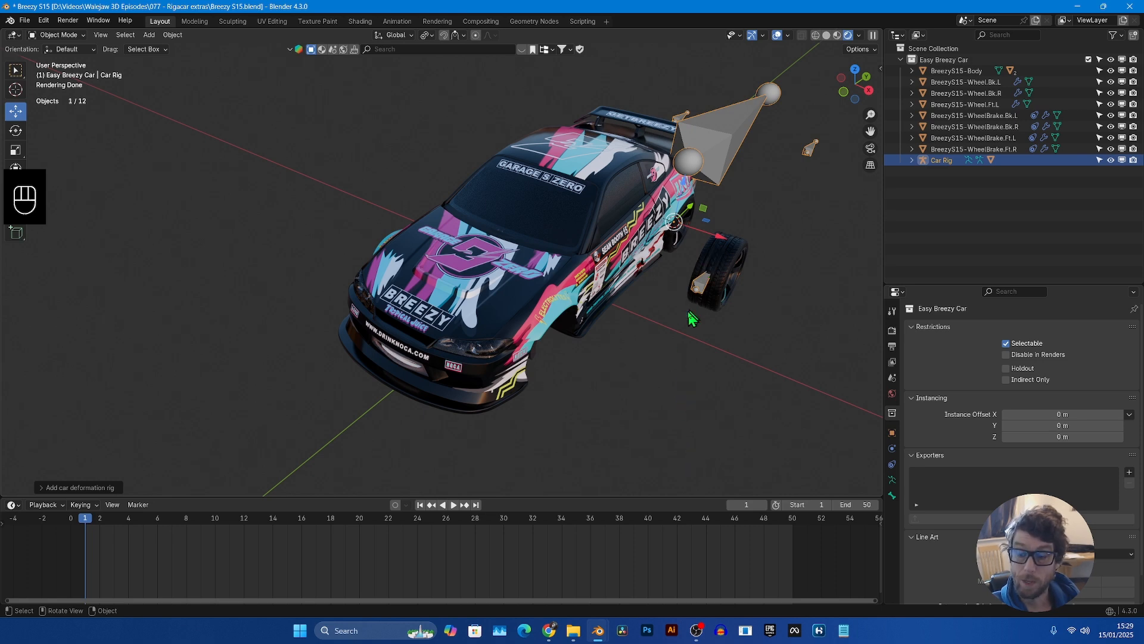
middle_click_drag(691, 318, 639, 327)
key("ctrl+z")
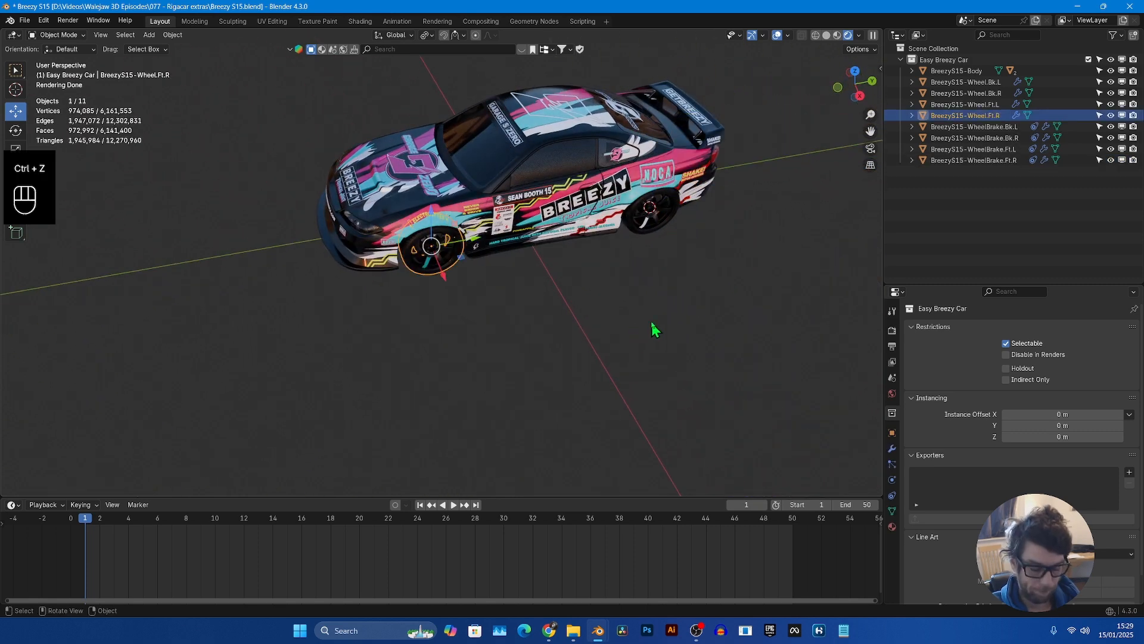
- Select BreezyS15-Body, try adding the Car (deformation rig) armature again, examine the displaced parts and undo it
left_click(977, 72)
middle_click_drag(691, 328, 491, 333)
key("ctrl+a")
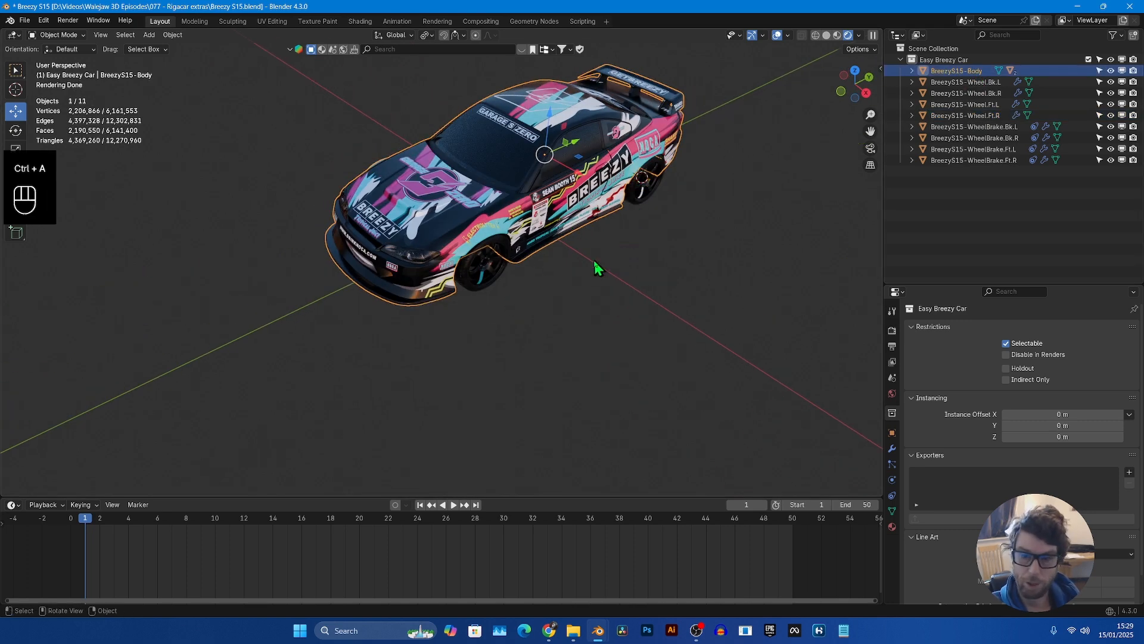
key("shift+a")
mouse_move(599, 263)
left_click(661, 275)
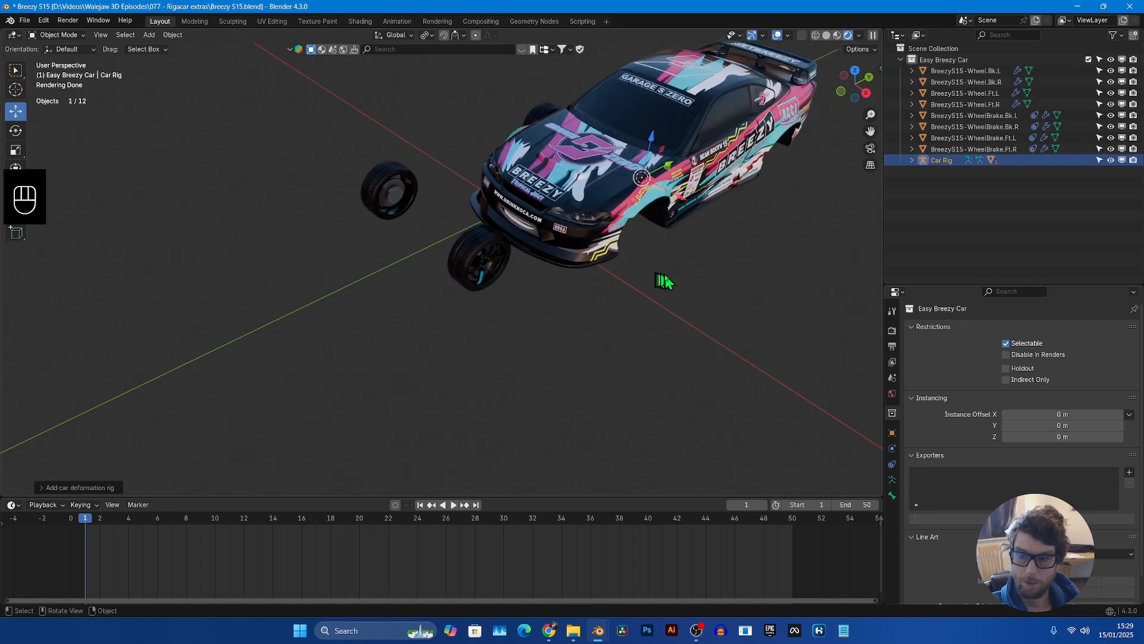
middle_click_drag(666, 278, 694, 314)
key("ctrl+z")
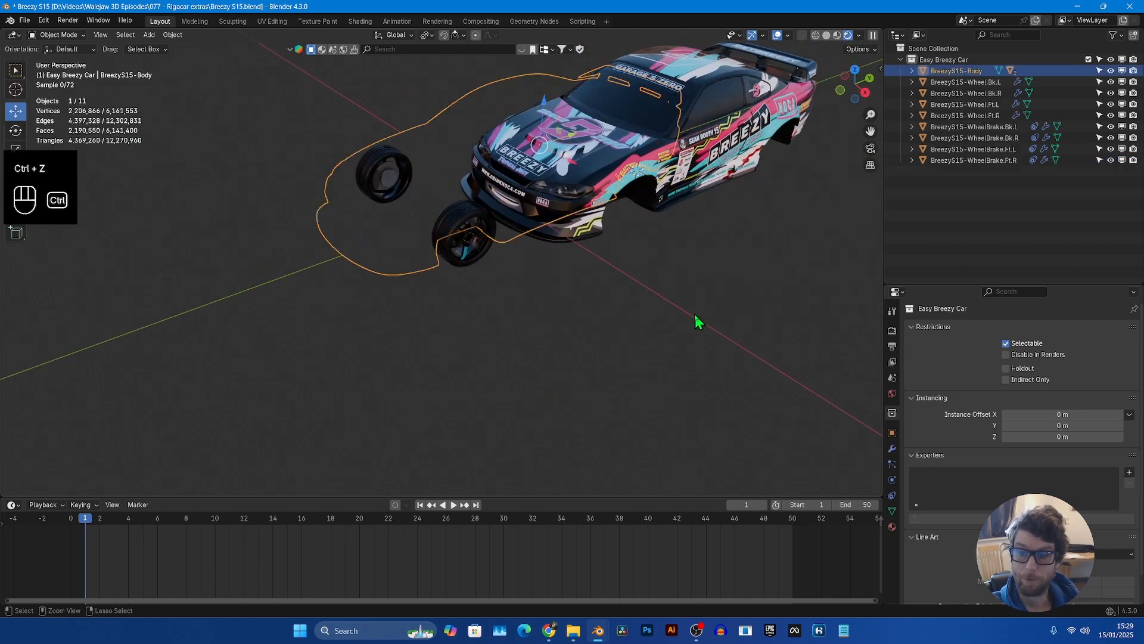
- Place the 3D cursor at the world origin
scroll(605, 370, "up", 3)
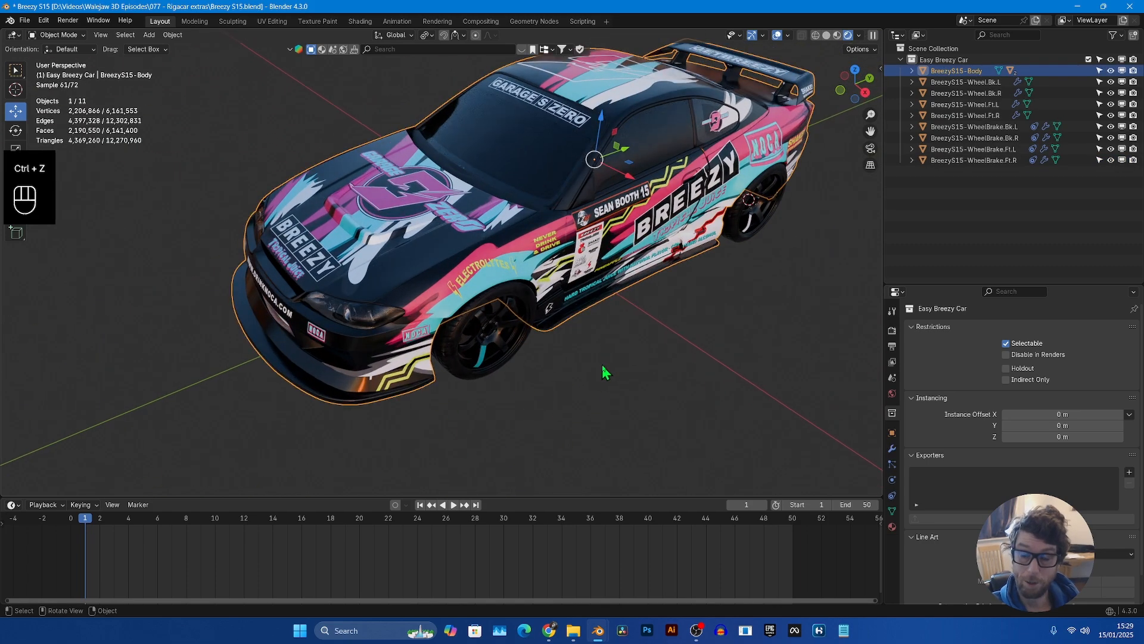
middle_click_drag(620, 241, 590, 242)
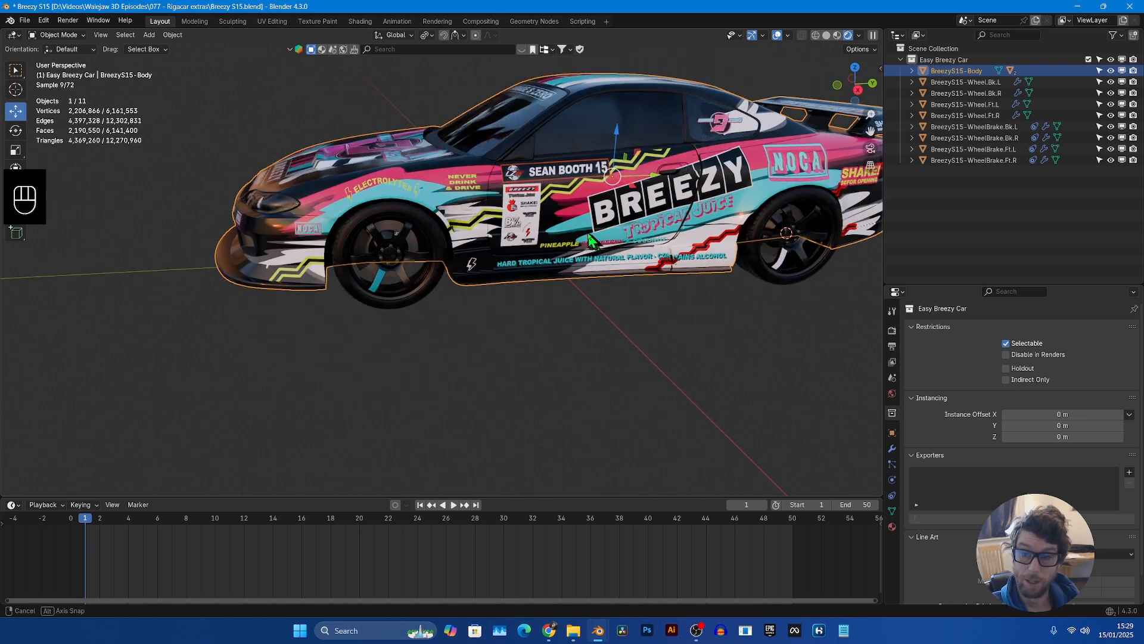
key("shift+s")
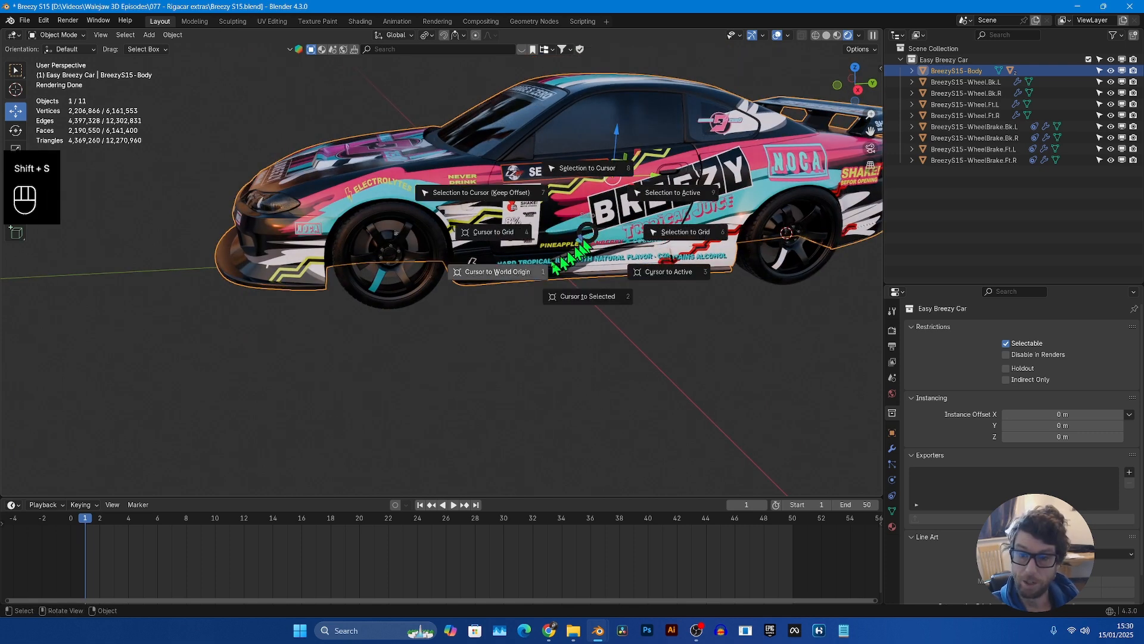
left_click(522, 276)
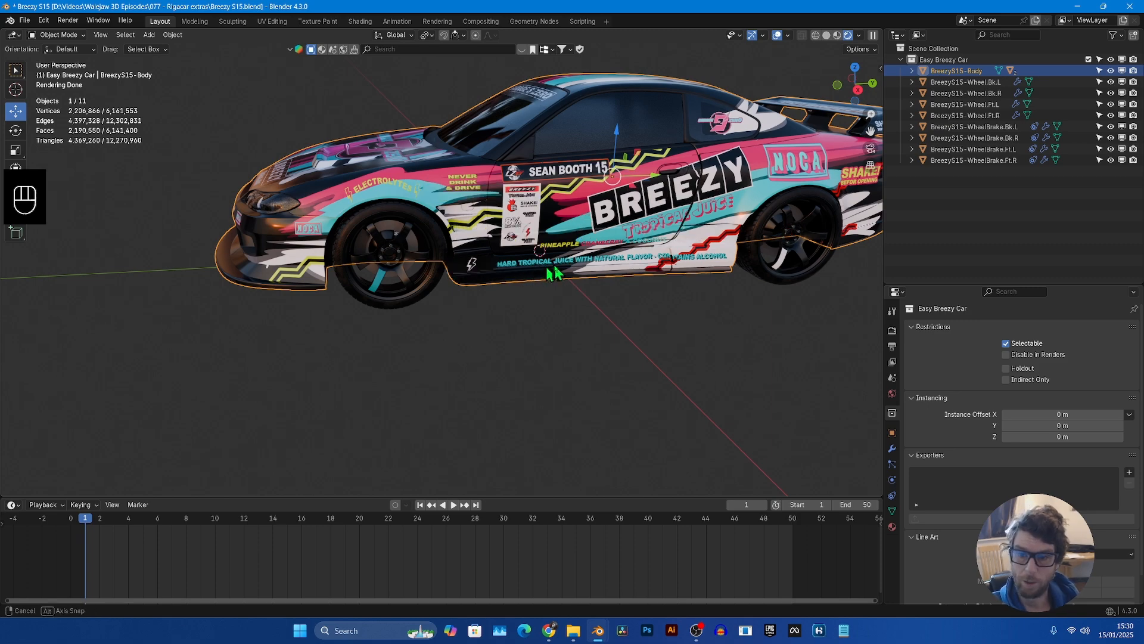
middle_click_drag(554, 273, 592, 274)
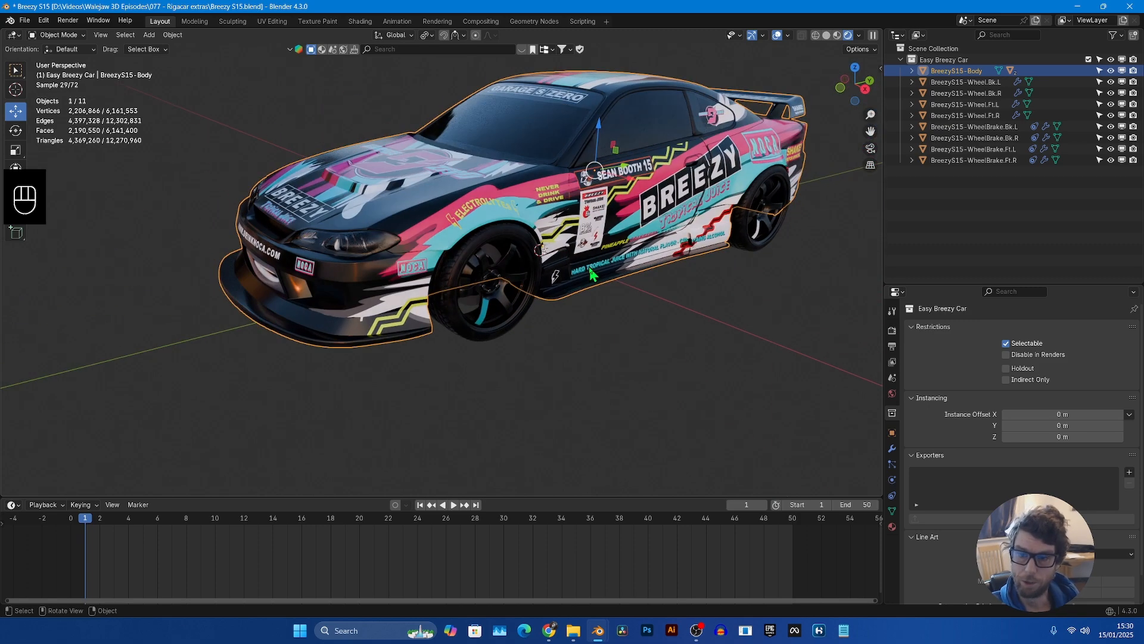
- Try adding a Car (deformation rig) armature with BreezyS15-Body selected and check the viewport overlay settings for bones
key("shift+a")
mouse_move(589, 269)
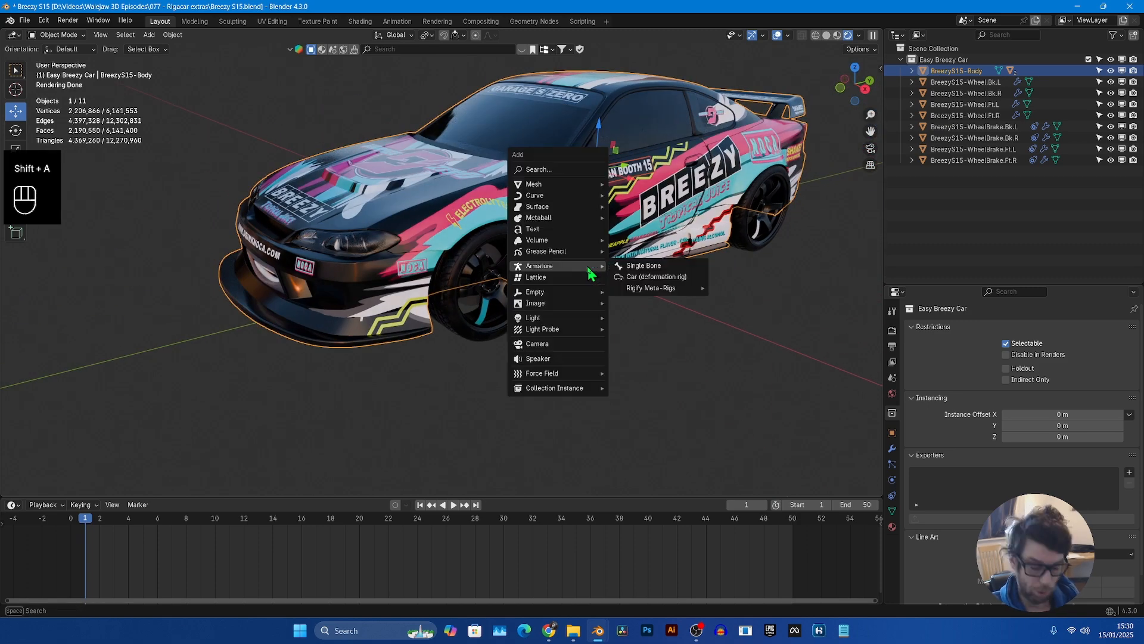
left_click(655, 276)
middle_click_drag(669, 248, 668, 289)
left_click(789, 35)
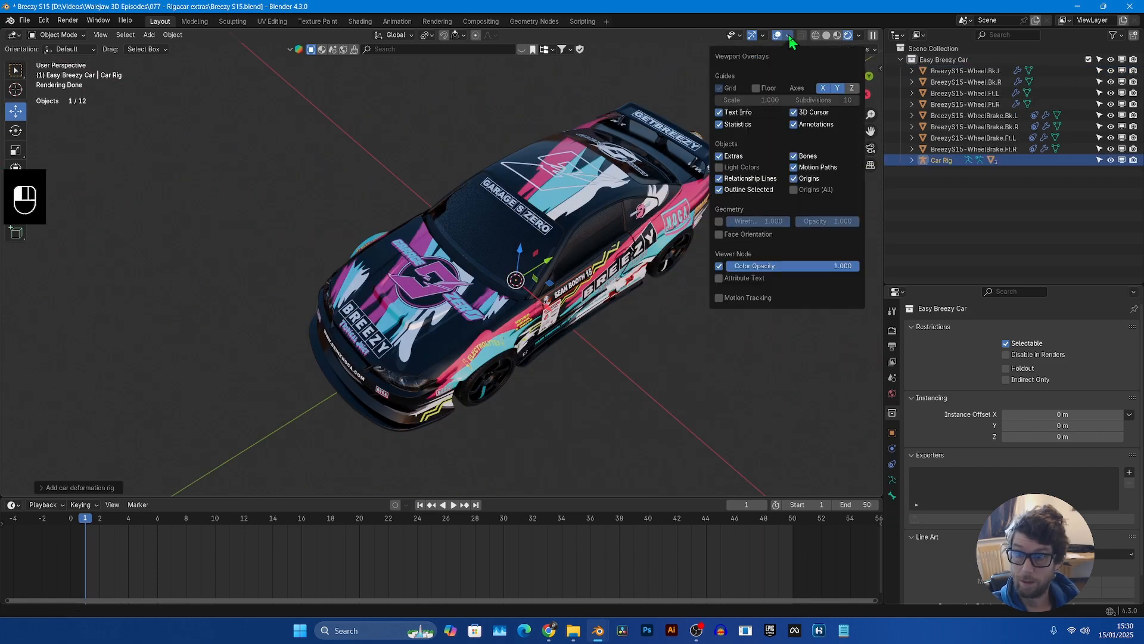
middle_click_drag(745, 166, 429, 186)
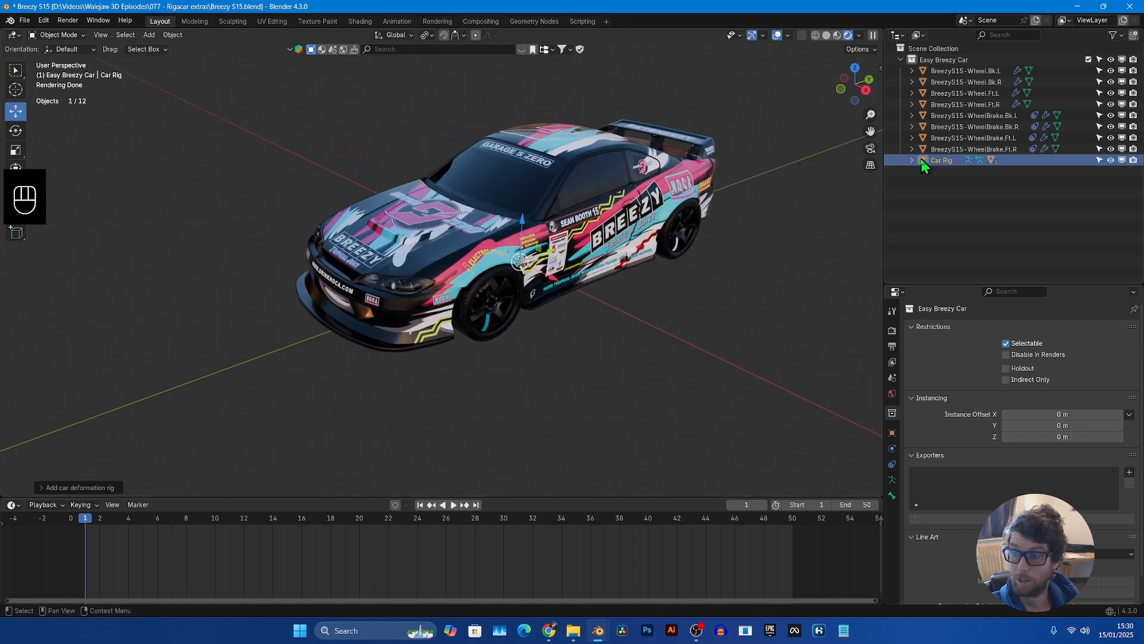
- Put Car Rig in Edit Mode and display its bones in front of the car mesh
key("Tab")
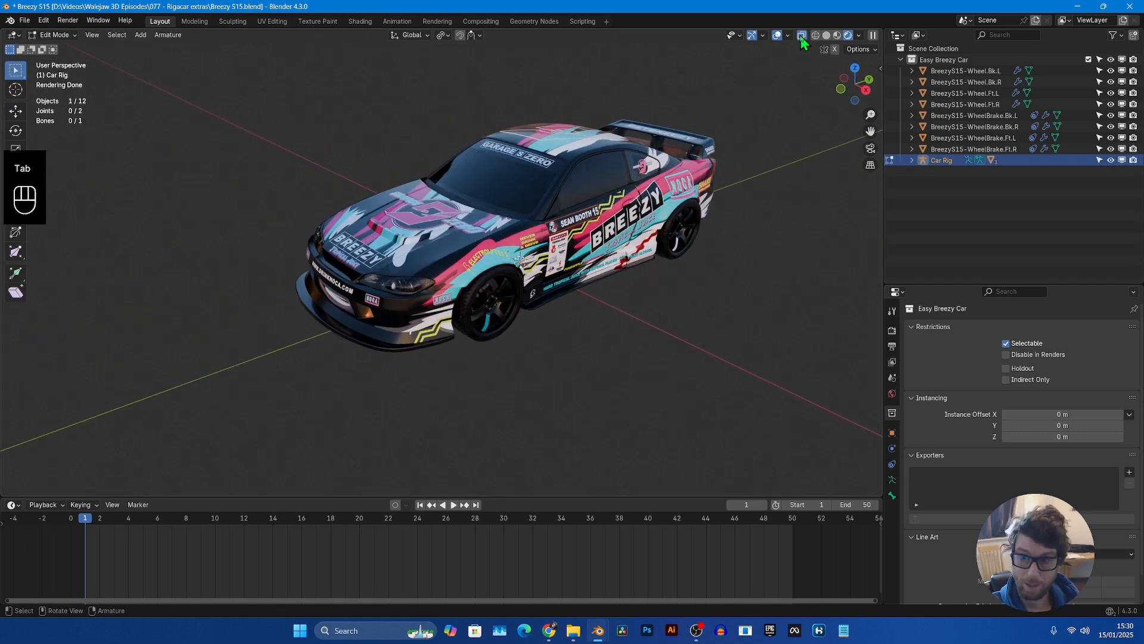
left_click(892, 480)
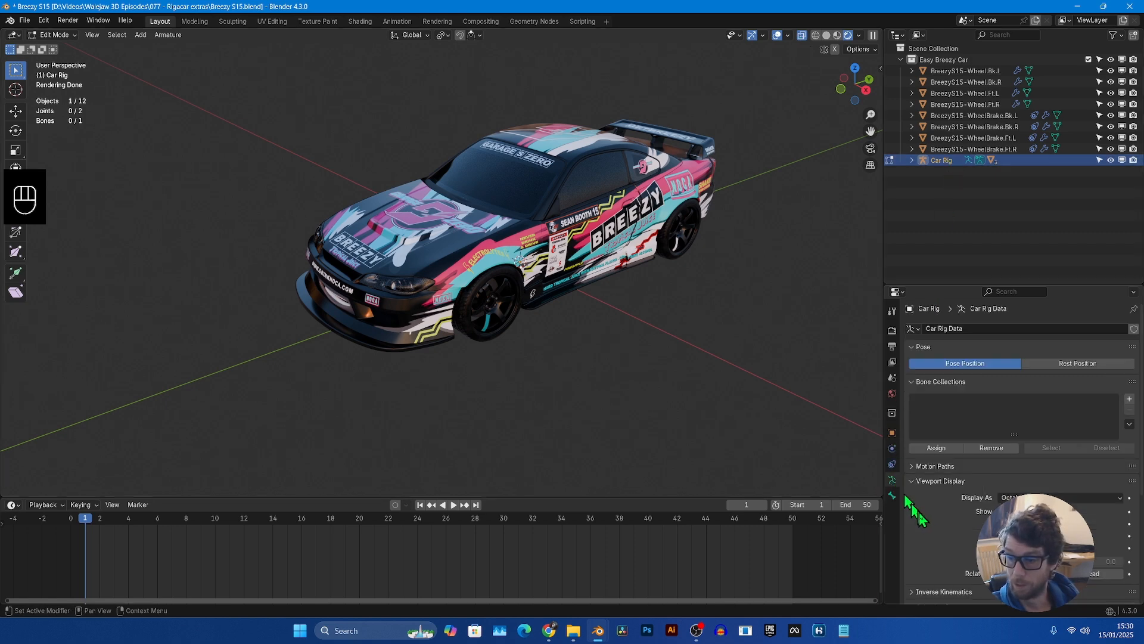
left_click(1129, 560)
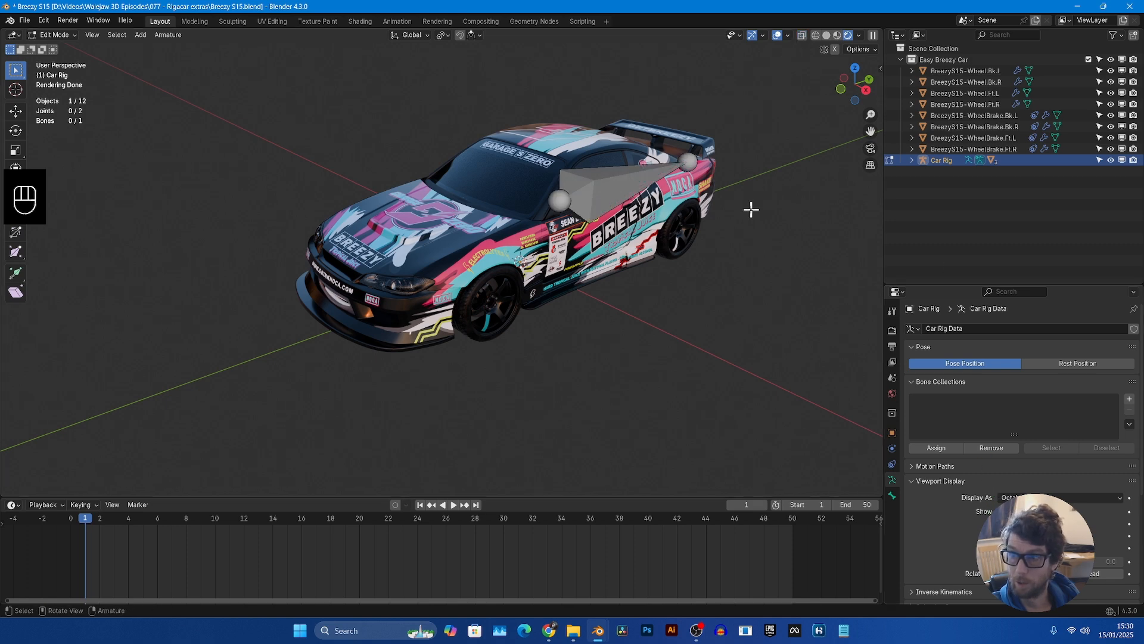
middle_click_drag(764, 210, 684, 208)
- Undo the bone display change, the mode change and the added Car Rig, leaving nothing selected
key("a")
key("ctrl+z")
key("ctrl+z")
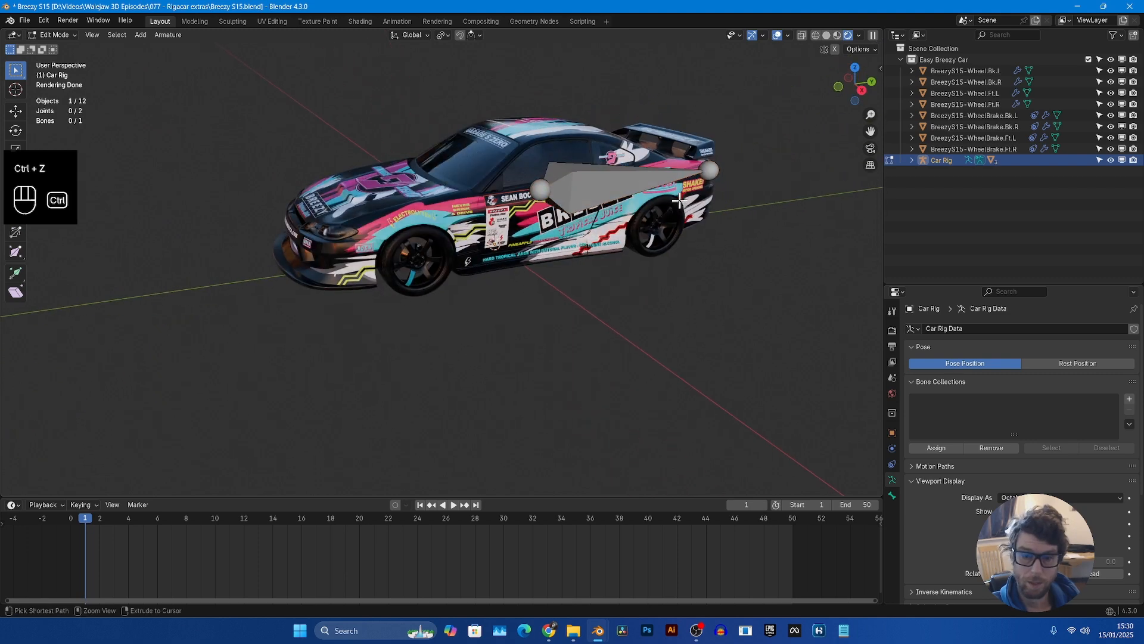
key("ctrl+z")
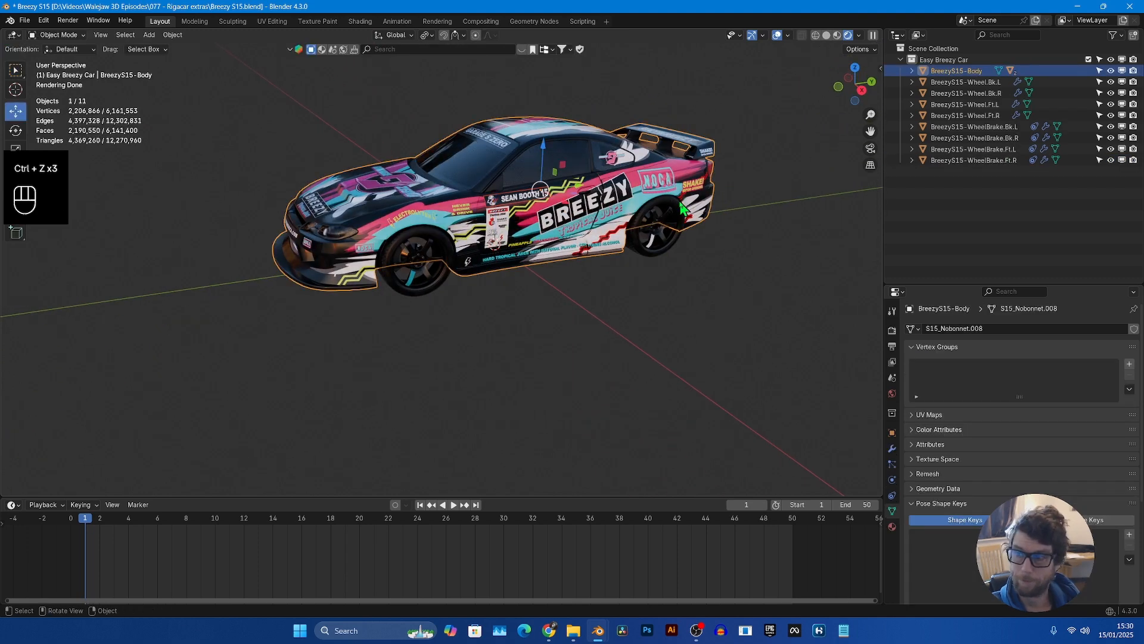
key("ctrl+z")
- Try adding a Car (deformation rig) armature with nothing selected, expand its creation settings and display its bones in front
middle_click_drag(712, 268, 721, 280)
key("shift+a")
mouse_move(719, 282)
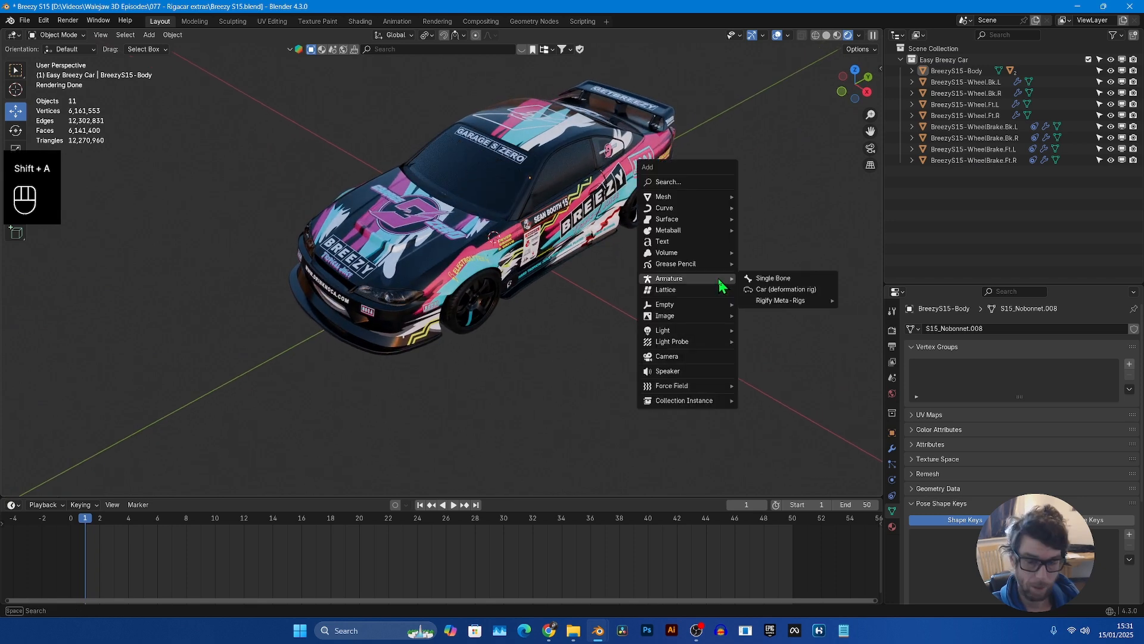
left_click(775, 290)
left_click(47, 493)
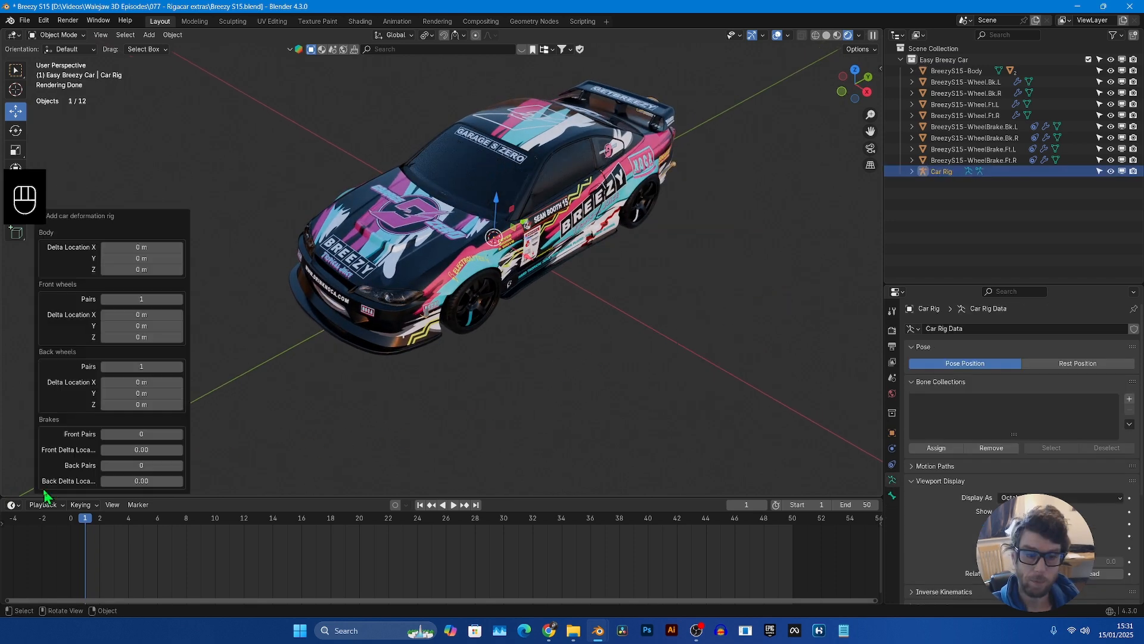
middle_click_drag(393, 384, 717, 348)
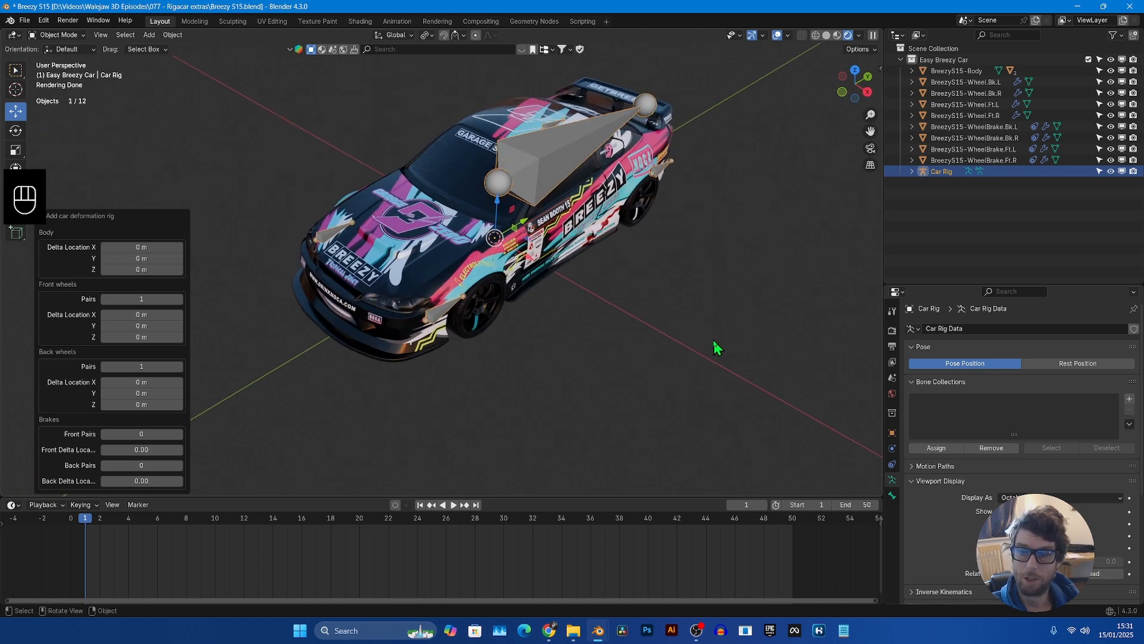
- Undo the in-front bone display and the Car Rig that was added without a selection
key("ctrl+z")
key("a")
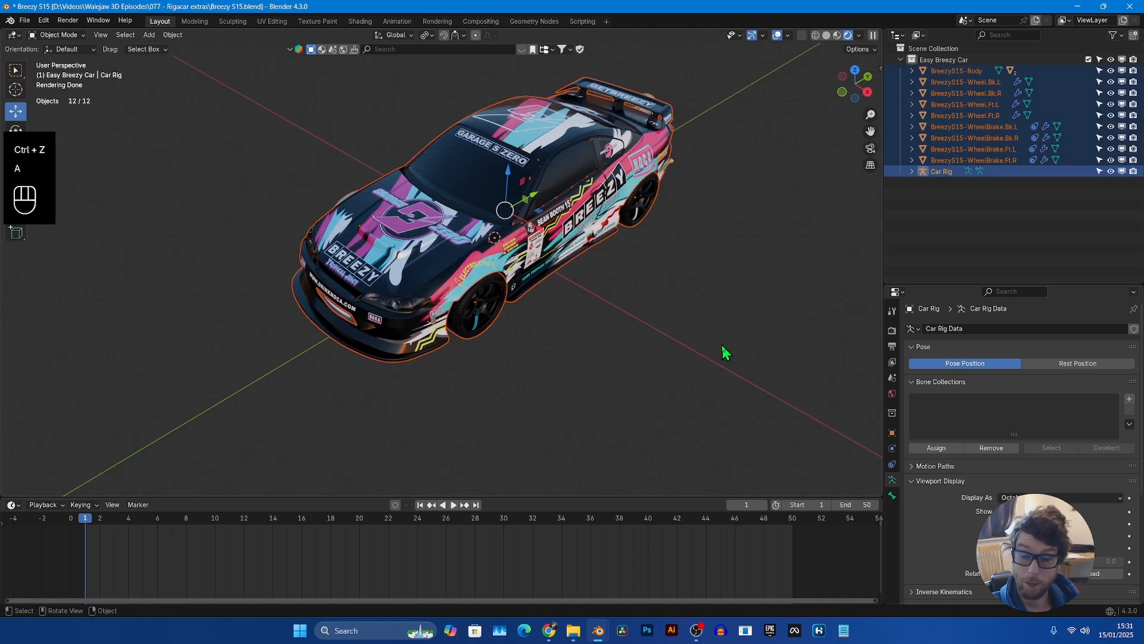
key("ctrl+z")
key("ctrl+z")
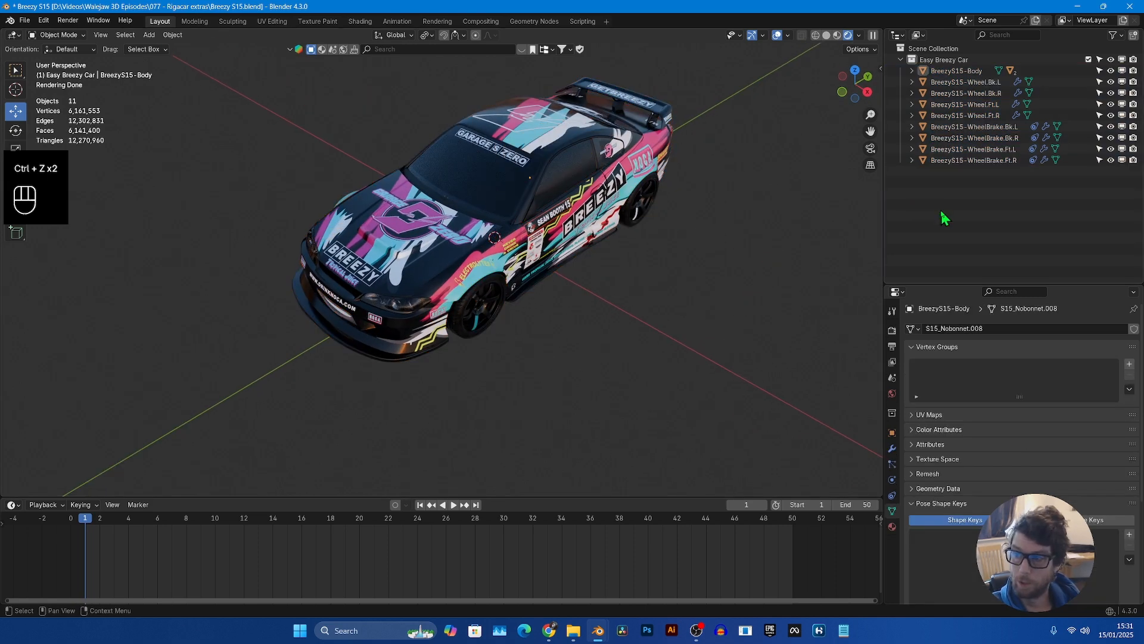
- Select all the car objects, add a Car (deformation rig) armature and inspect how the parts are attached
key("a")
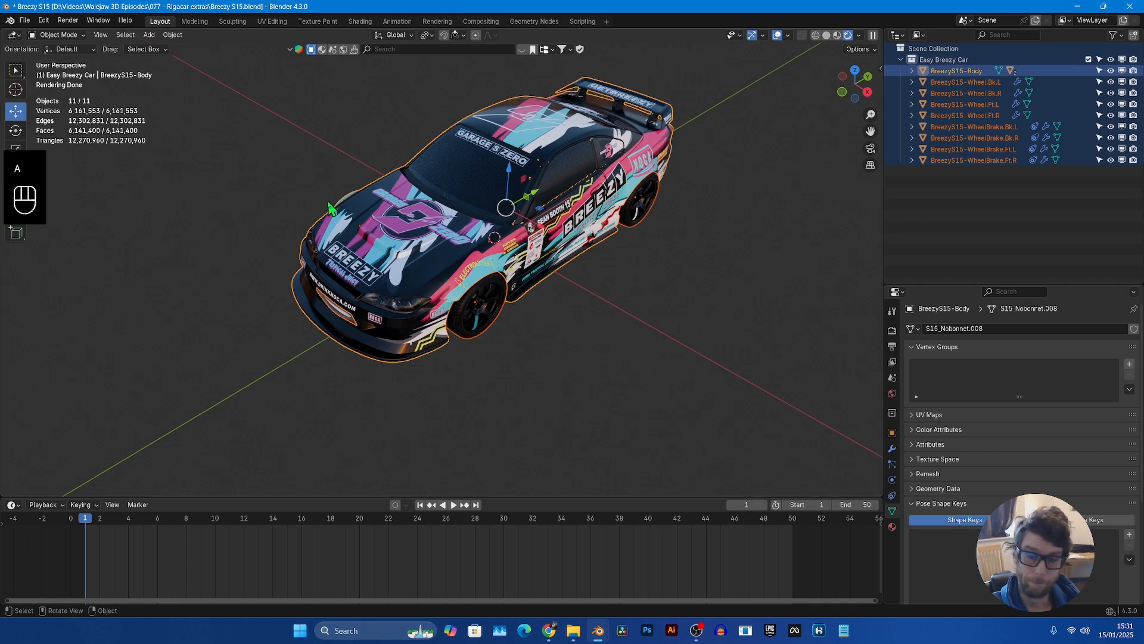
key("shift+a")
left_click(417, 214)
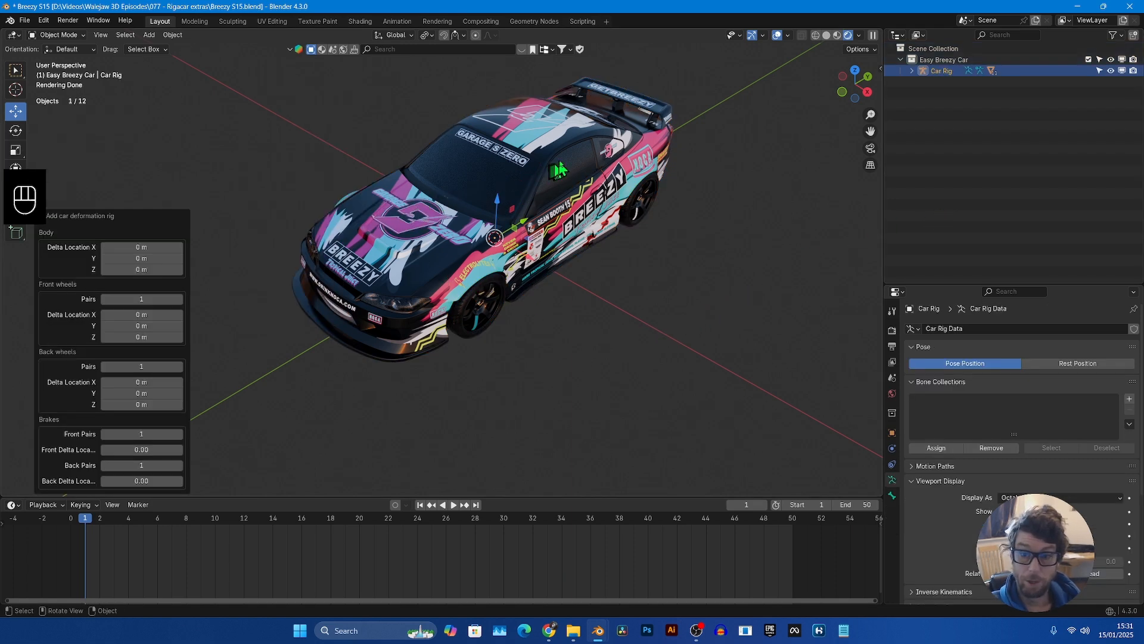
middle_click_drag(558, 170, 708, 351)
scroll(686, 275, "up", 2)
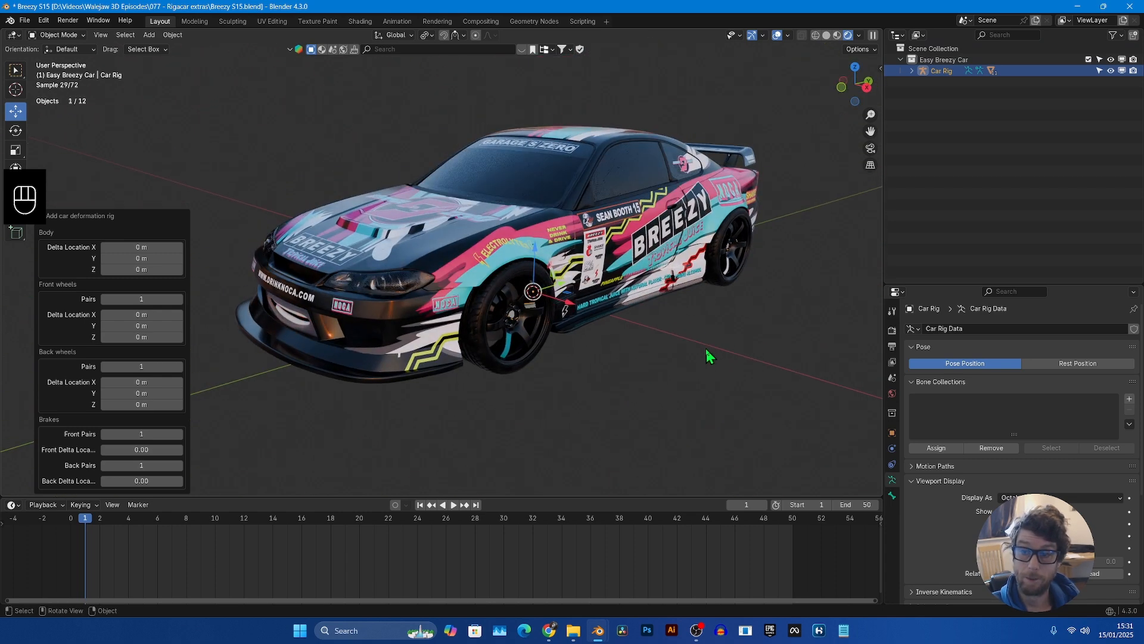
mouse_move(666, 285)
middle_mouse_down()
mouse_move(431, 289)
mouse_move(666, 292)
middle_mouse_up()
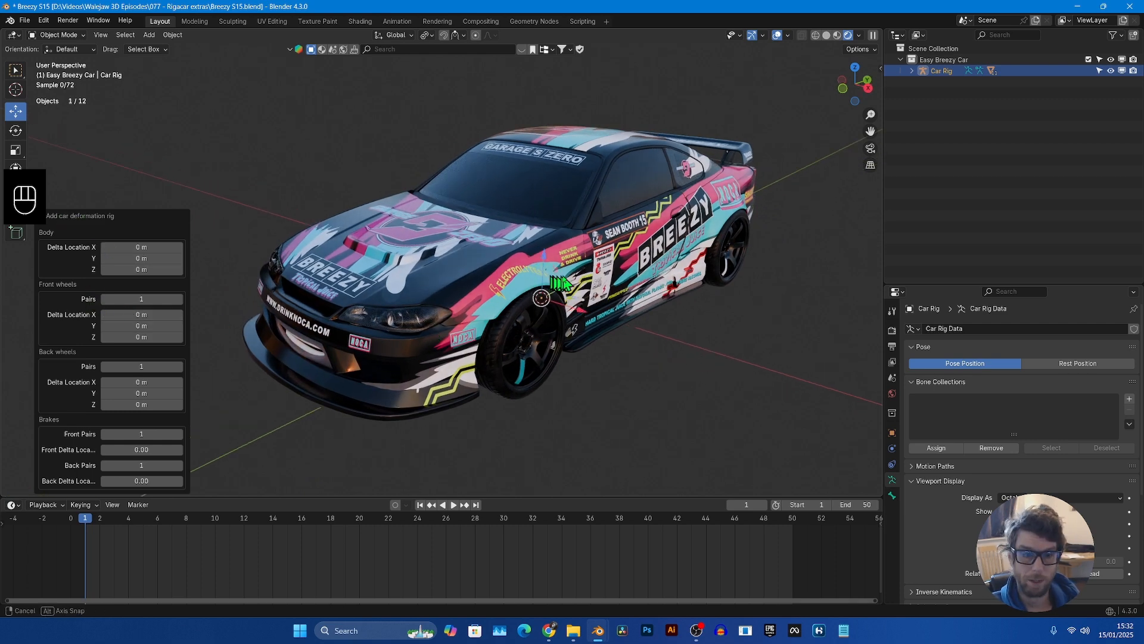
mouse_move(545, 297)
middle_mouse_down()
mouse_move(554, 292)
mouse_move(534, 280)
middle_mouse_up()
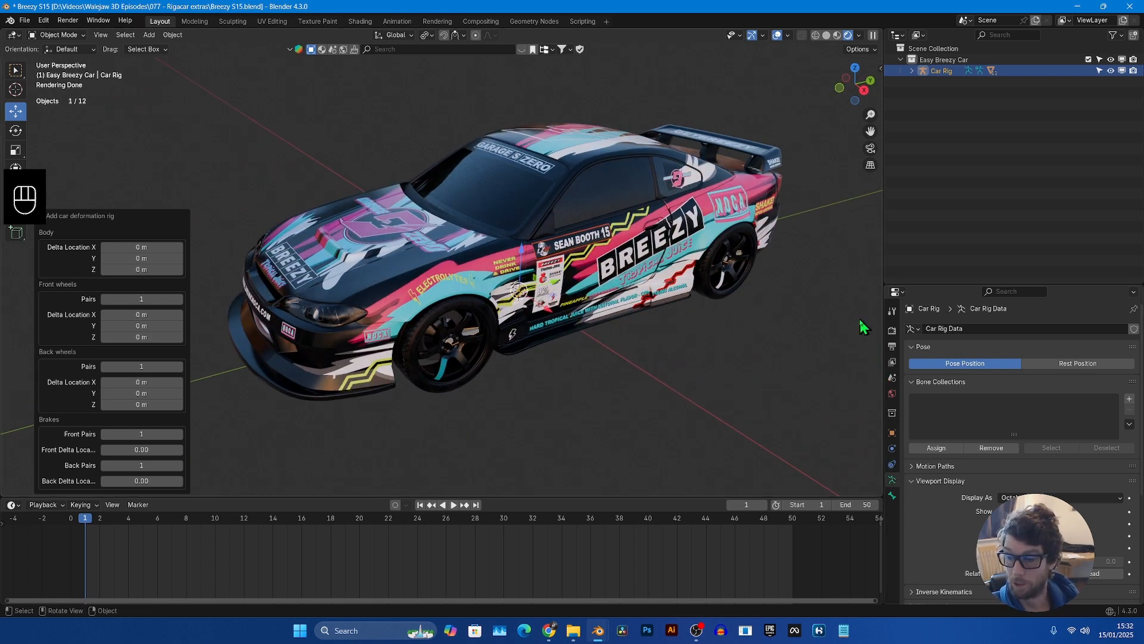
- Generate the Rigacar animation rig from Car Rig and view its control shapes around the car
key("n")
left_click(876, 195)
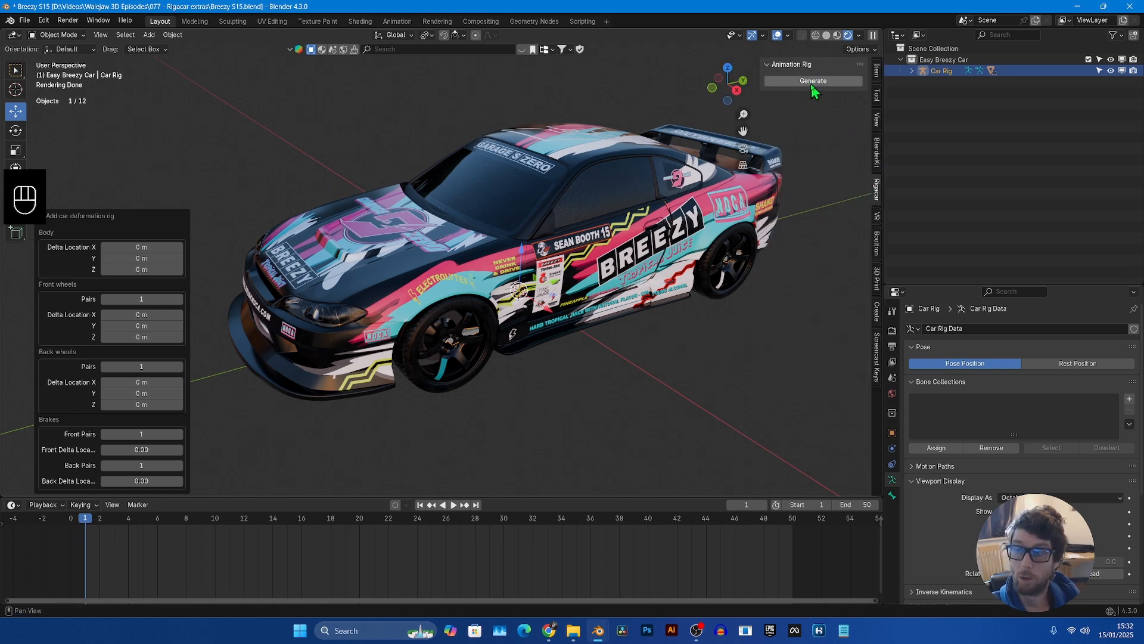
left_click(813, 81)
scroll(483, 383, "down", 2)
middle_click_drag(483, 383, 558, 369)
scroll(494, 367, "down", 1)
- Move the Steering control bone in front of the car to test how the front wheels respond
left_click(247, 392)
key("g")
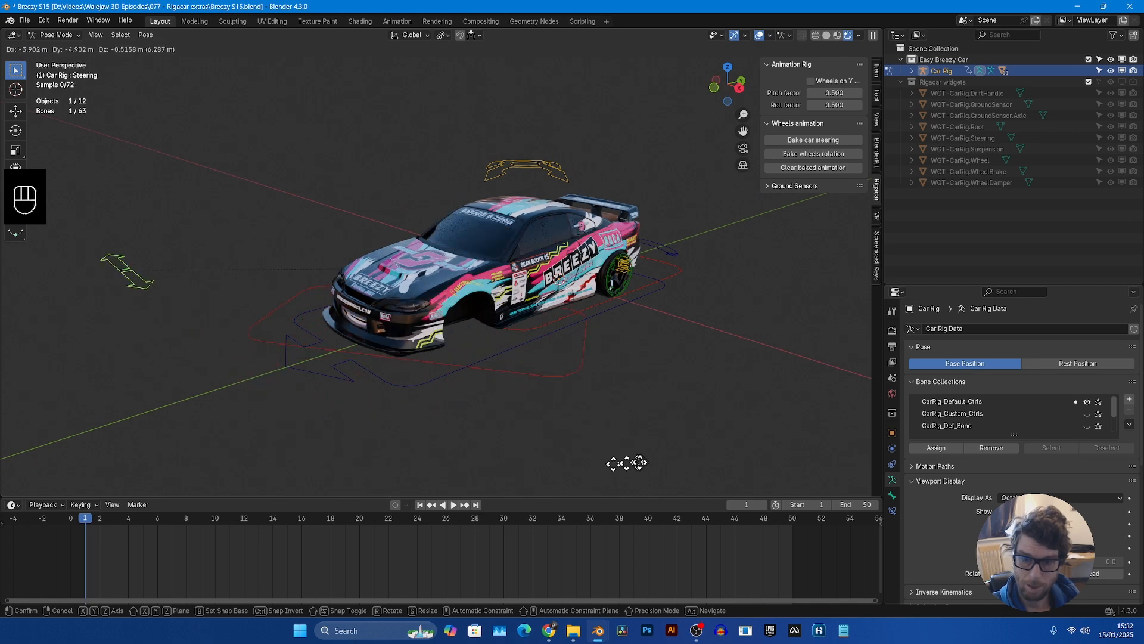
left_click(631, 434)
middle_click_drag(630, 435, 532, 424)
scroll(523, 377, "up", 2)
middle_click_drag(520, 411, 481, 381, "shift")
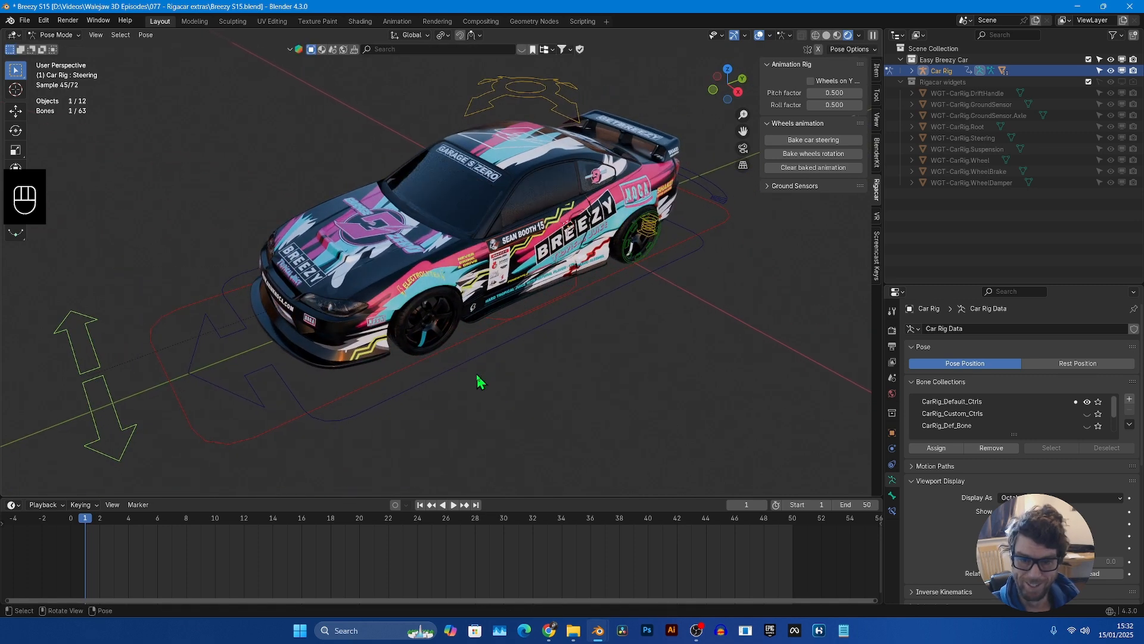
- Deselect the Steering bone, then undo the steering test and the generated animation rig
left_click(443, 342)
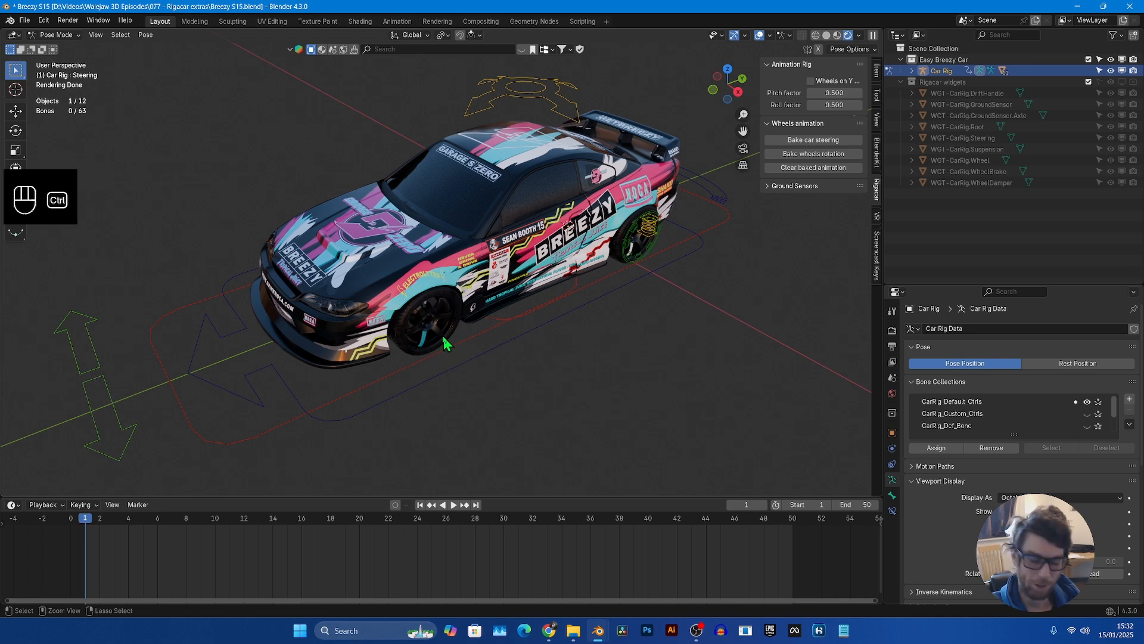
key("ctrl+z")
key("ctrl+z")
key("ctrl+z")
key("ctrl+z")
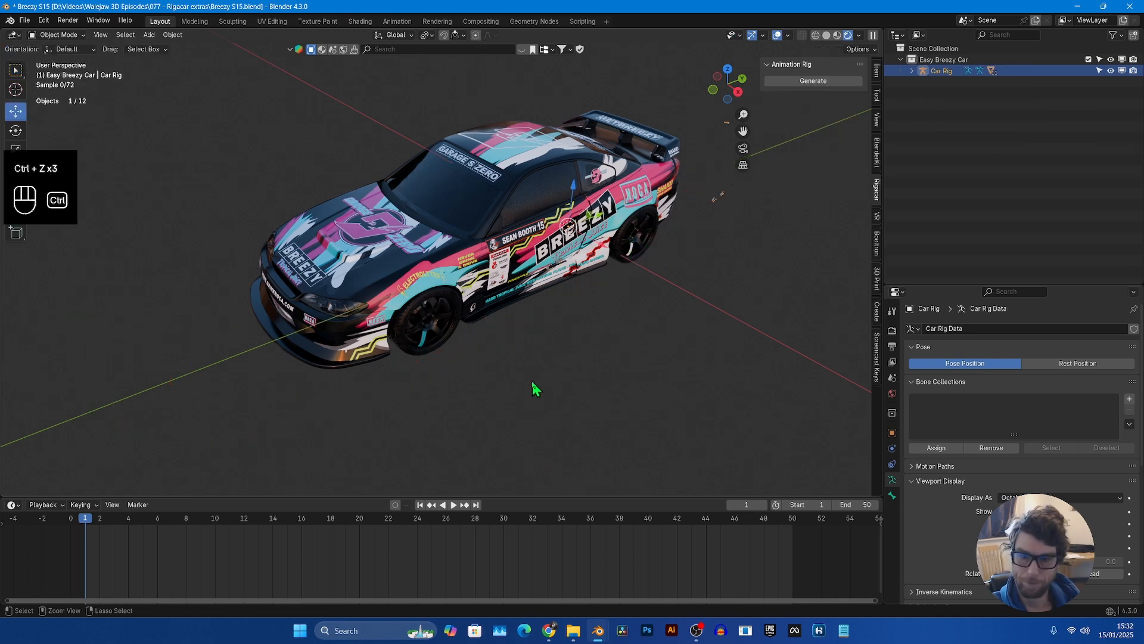
- Select BreezyS15-Wheel.Ft.R and examine its transform values and origin placement
middle_click_drag(550, 368, 516, 304)
middle_click_drag(607, 361, 441, 391)
left_click(410, 403)
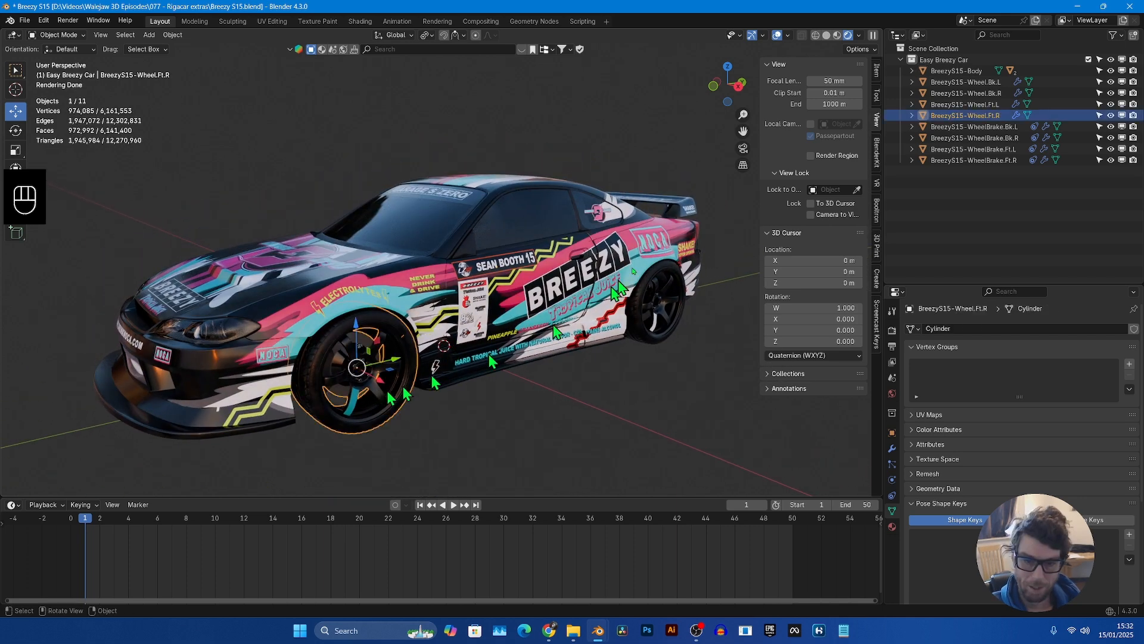
left_click(876, 71)
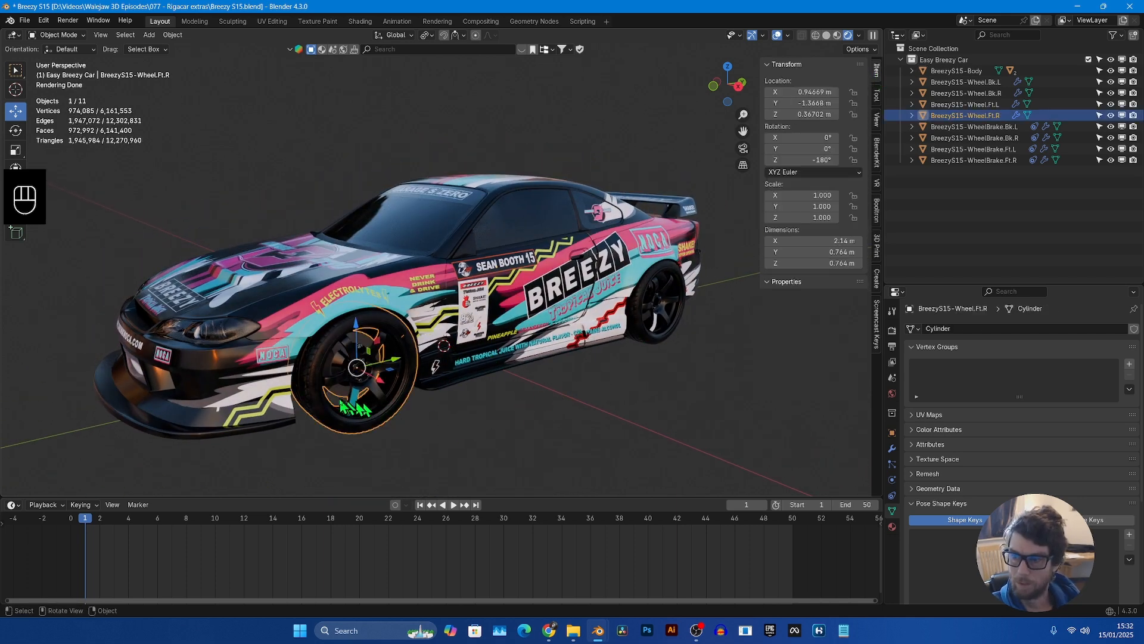
left_click(340, 393)
middle_click_drag(345, 392, 463, 332)
- Examine BreezyS15-Body's transform values and origin from the side, then inspect the Car Rig's placement and transform properties
left_click(269, 423)
middle_click_drag(291, 420, 214, 480)
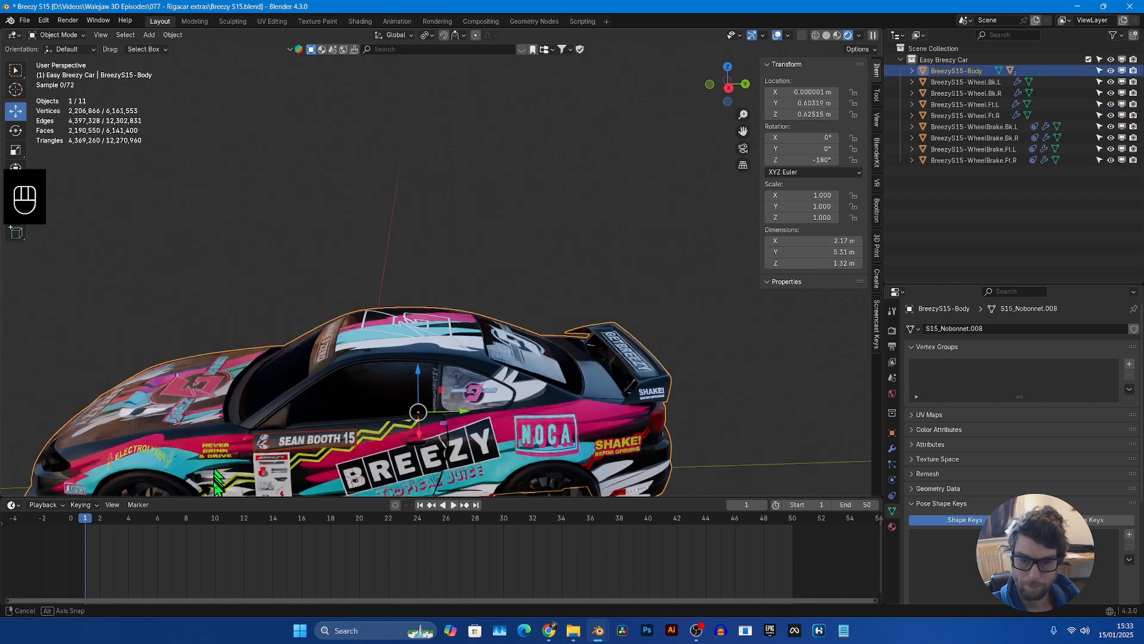
middle_click_drag(360, 396, 422, 307, "shift")
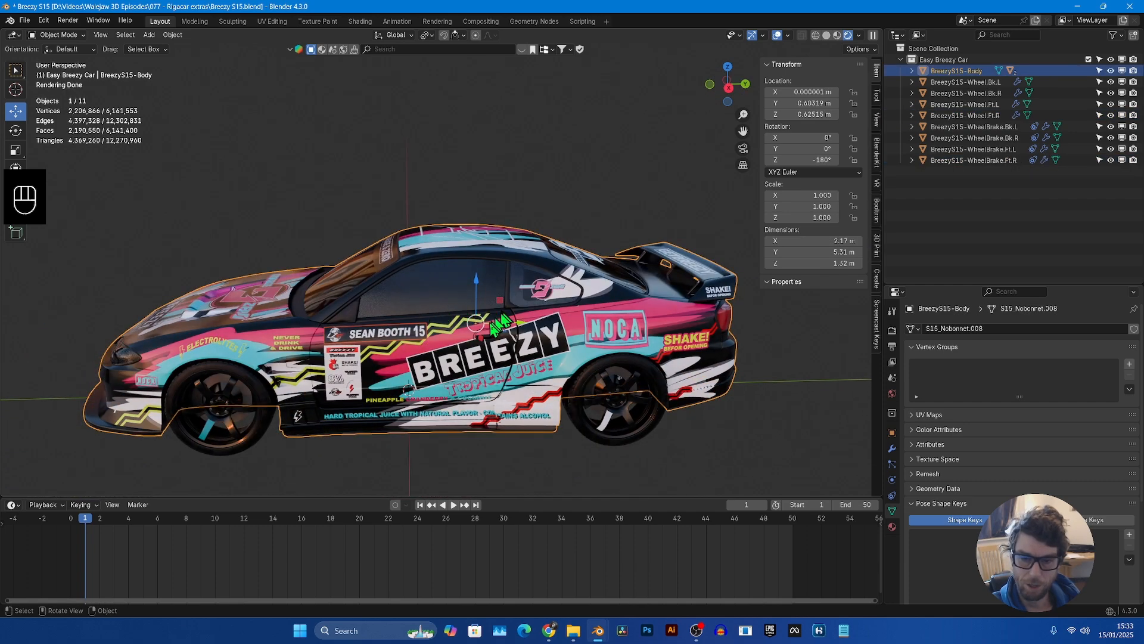
middle_click_drag(471, 363, 522, 358)
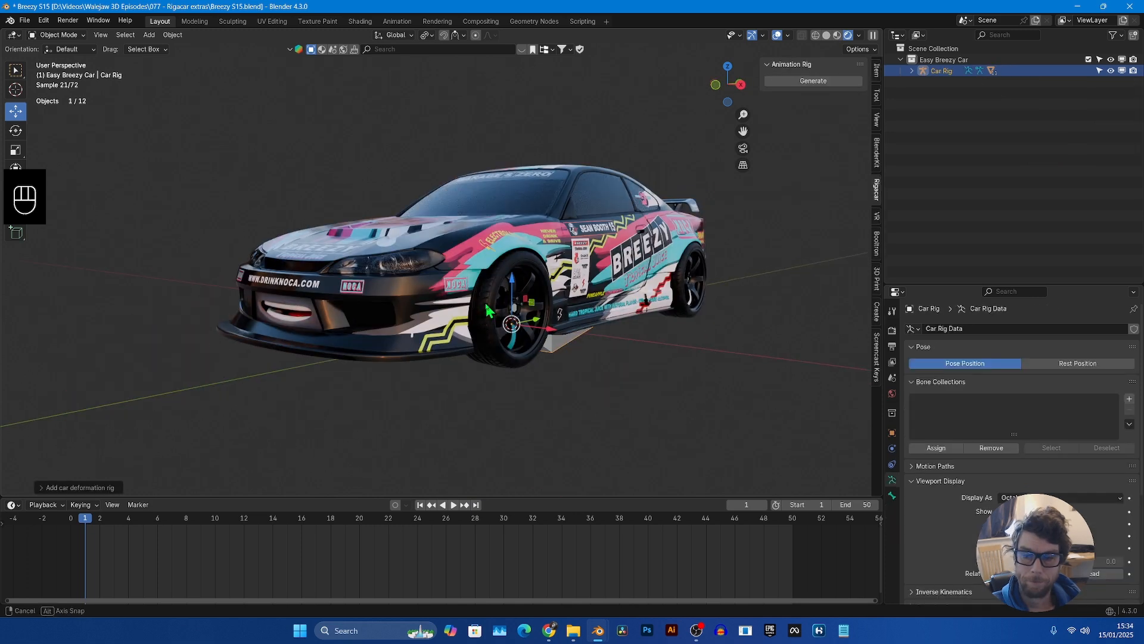
middle_click_drag(488, 310, 453, 280)
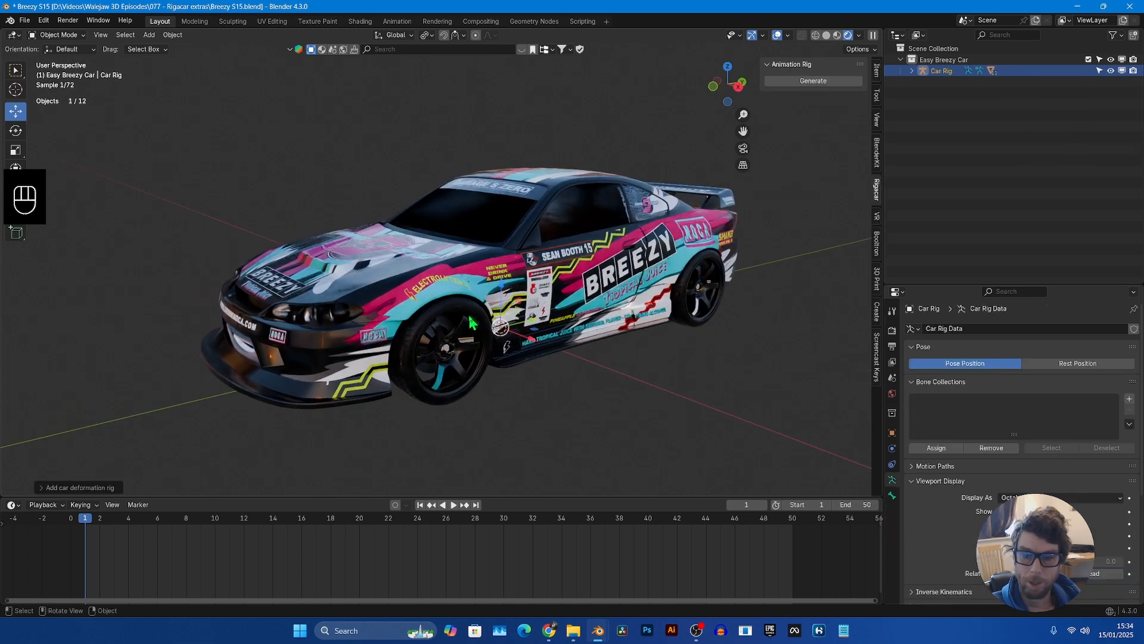
left_click(877, 70)
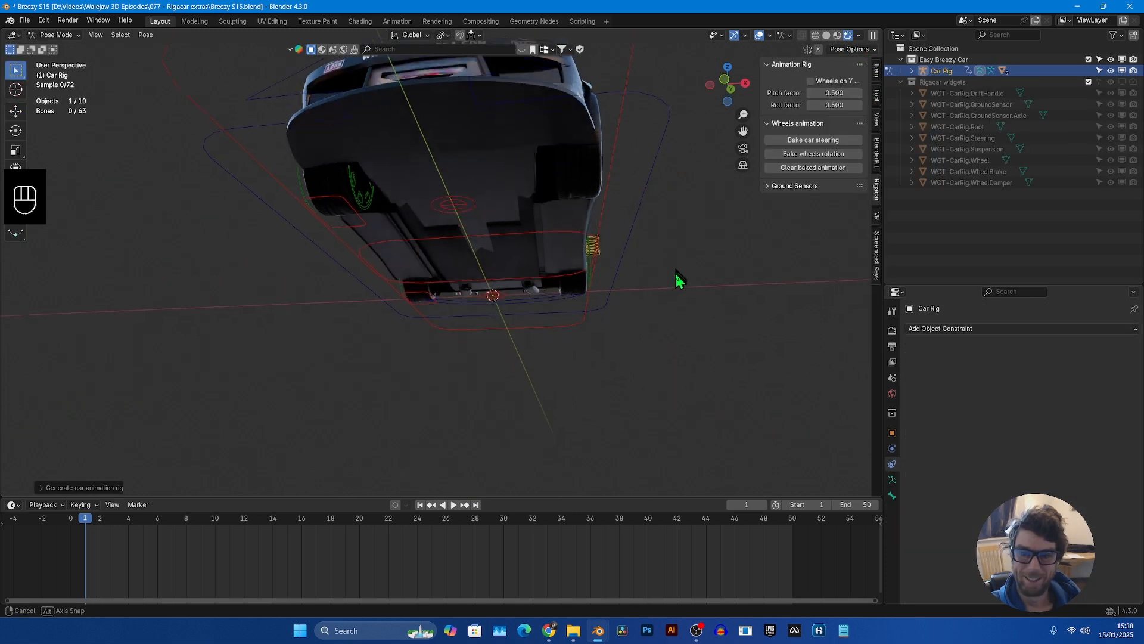
- Select the front-right ground sensor control, inspect the Car Rig in Edit Mode and open its armature data properties
middle_click_drag(676, 275, 709, 327)
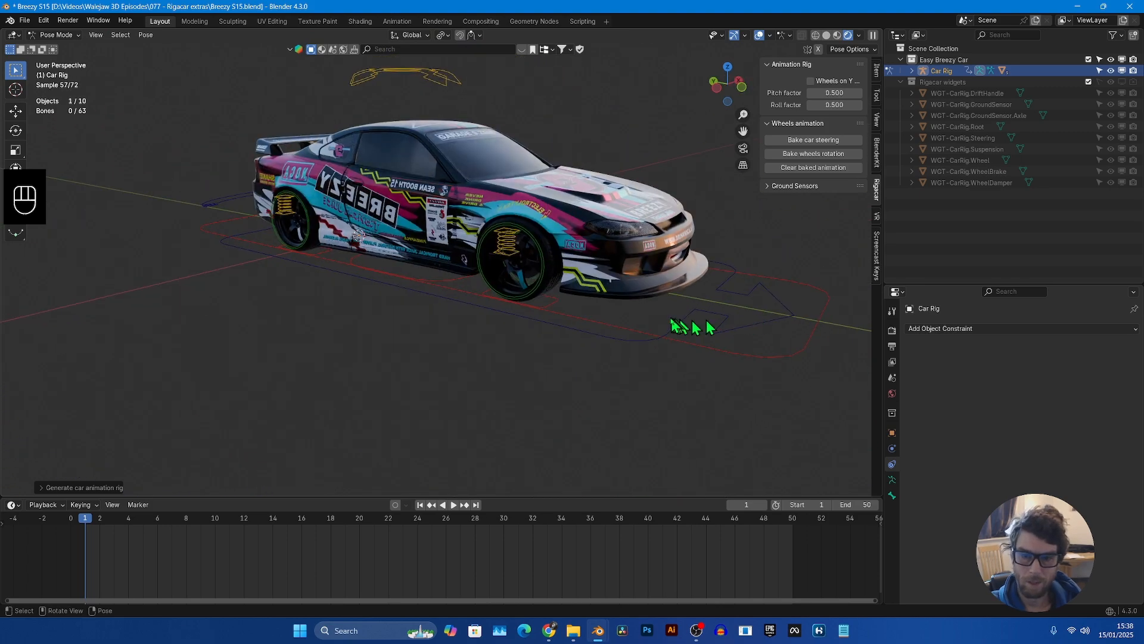
scroll(672, 323, "up", 5)
left_click(721, 386)
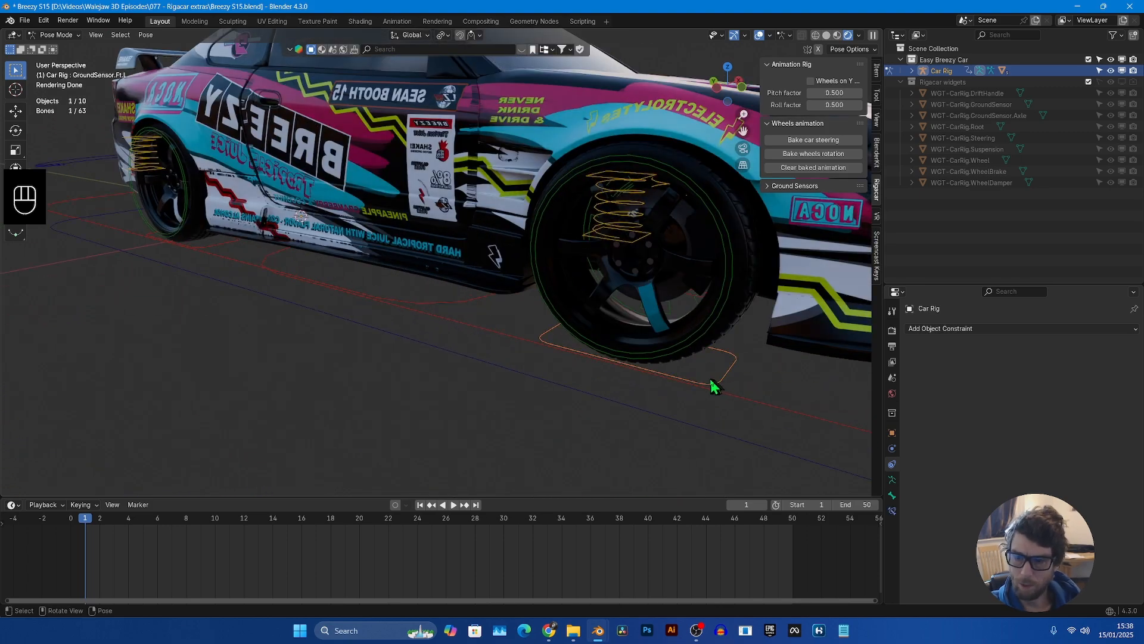
middle_click_drag(715, 386, 567, 383)
key("Tab")
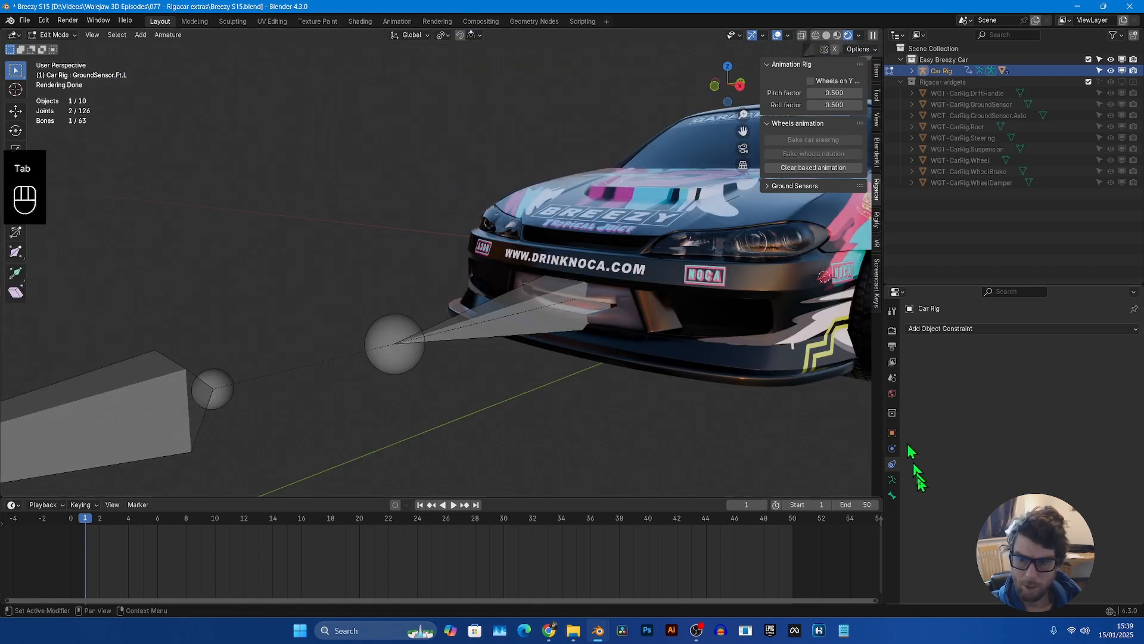
left_click(892, 479)
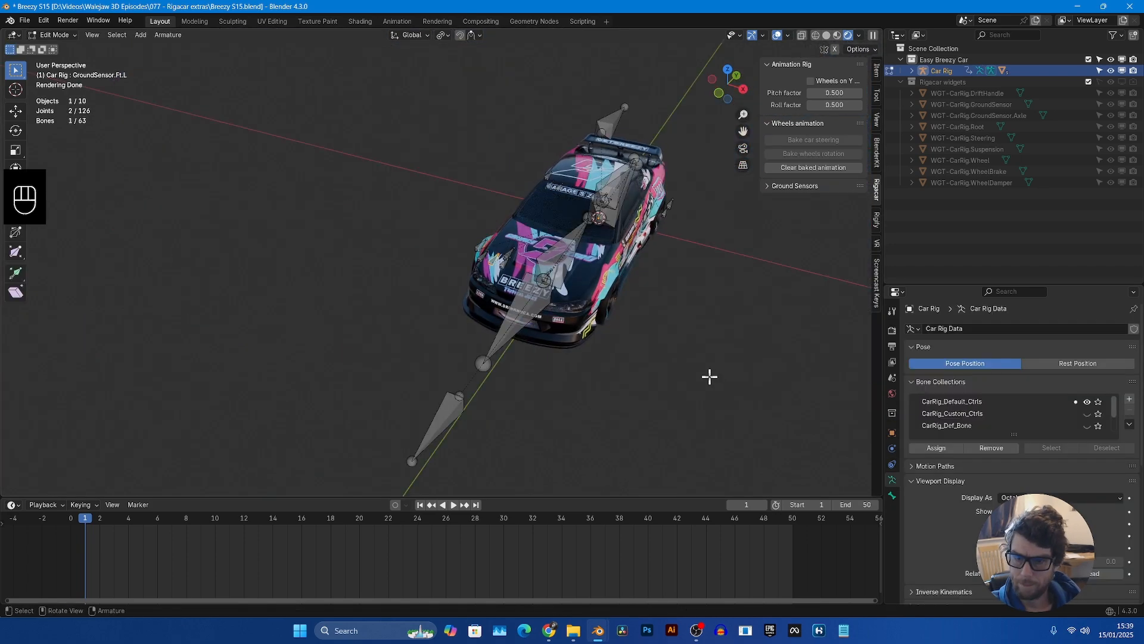
- Examine all of the rig's bones from above, selecting the group around one front wheel
key("a")
middle_click_drag(660, 351, 699, 414)
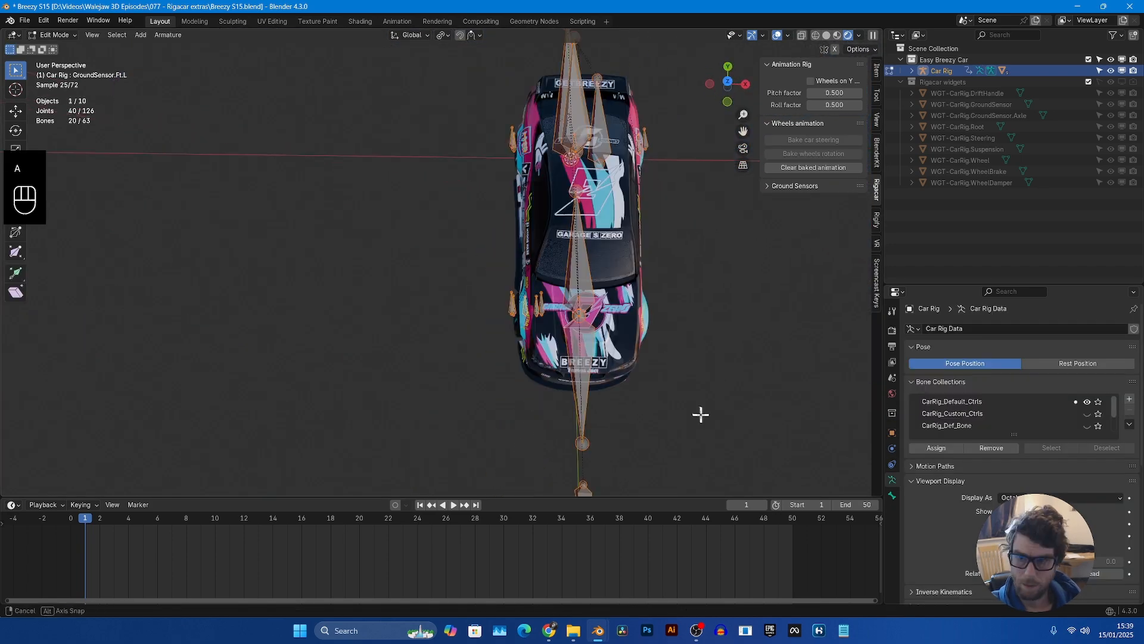
scroll(557, 363, "up", 5)
middle_click_drag(556, 363, 463, 322, "shift")
scroll(581, 322, "up", 3)
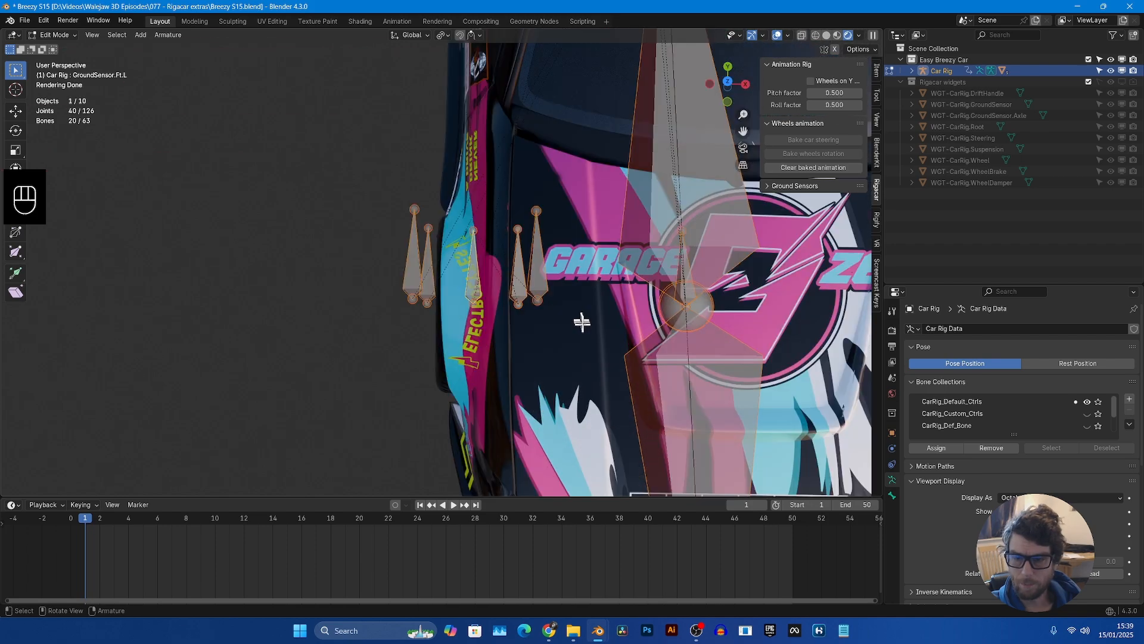
left_click_drag(632, 349, 362, 153)
middle_click_drag(563, 177, 422, 224)
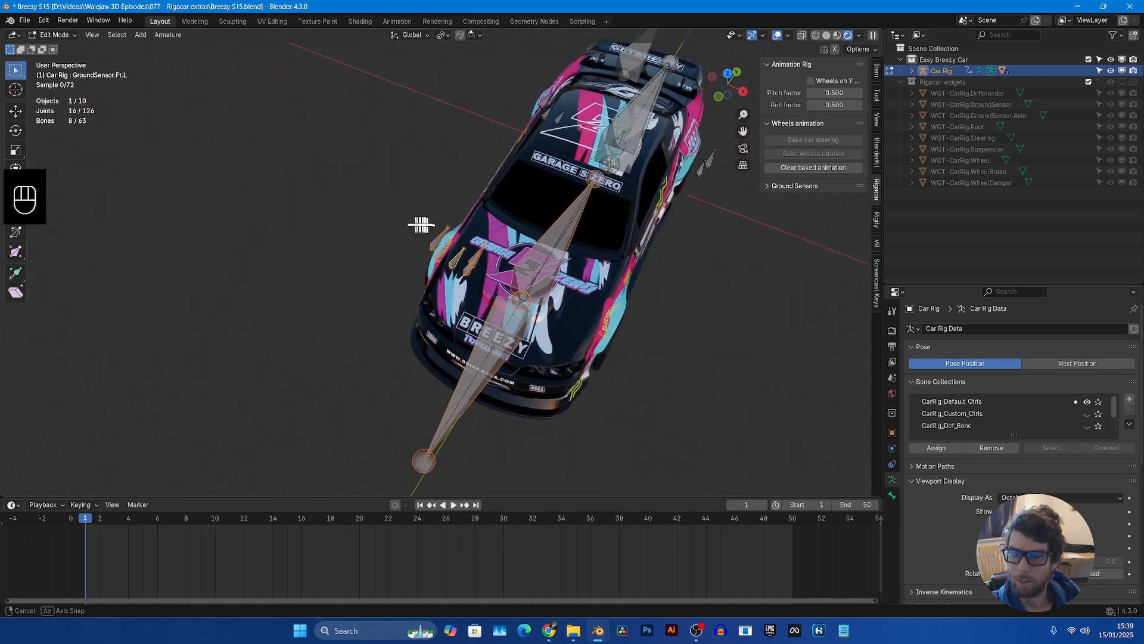
- Undo the bone selections, the Edit Mode change and the generated animation rig
key("ctrl+z")
key("ctrl+z")
key("ctrl+z")
key("ctrl+z")
key("ctrl+z")
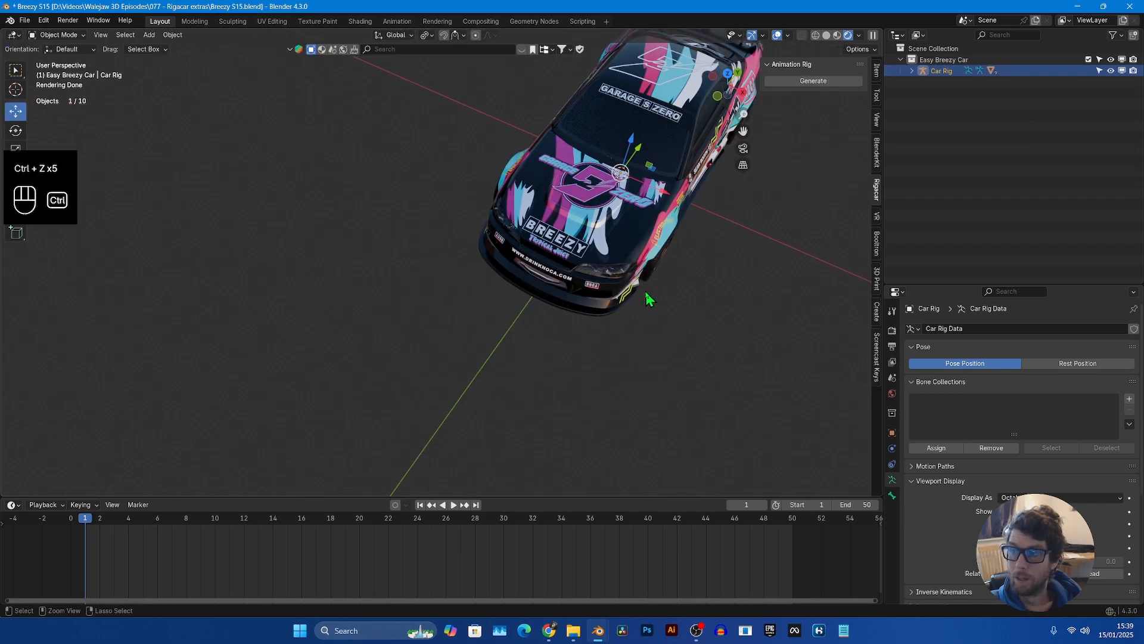
- List the Car Rig's deformation bones in Edit Mode and compare the front wheel and brake bones with the wheels they sit on
middle_click_drag(636, 294, 591, 227)
scroll(642, 243, "up", 6)
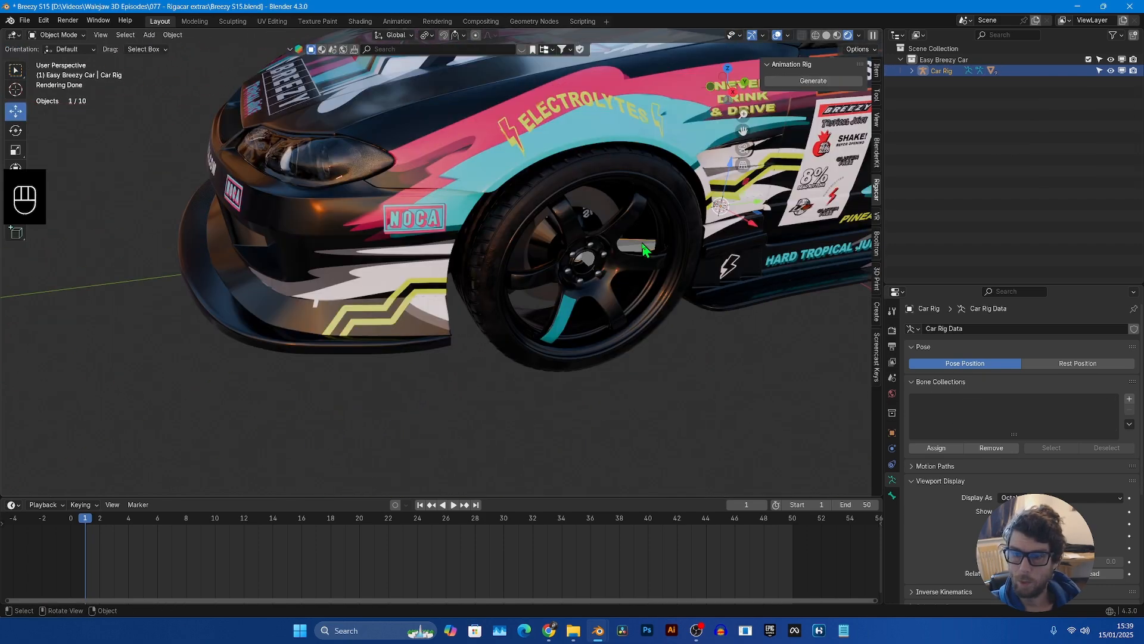
key("Tab")
left_click(913, 71)
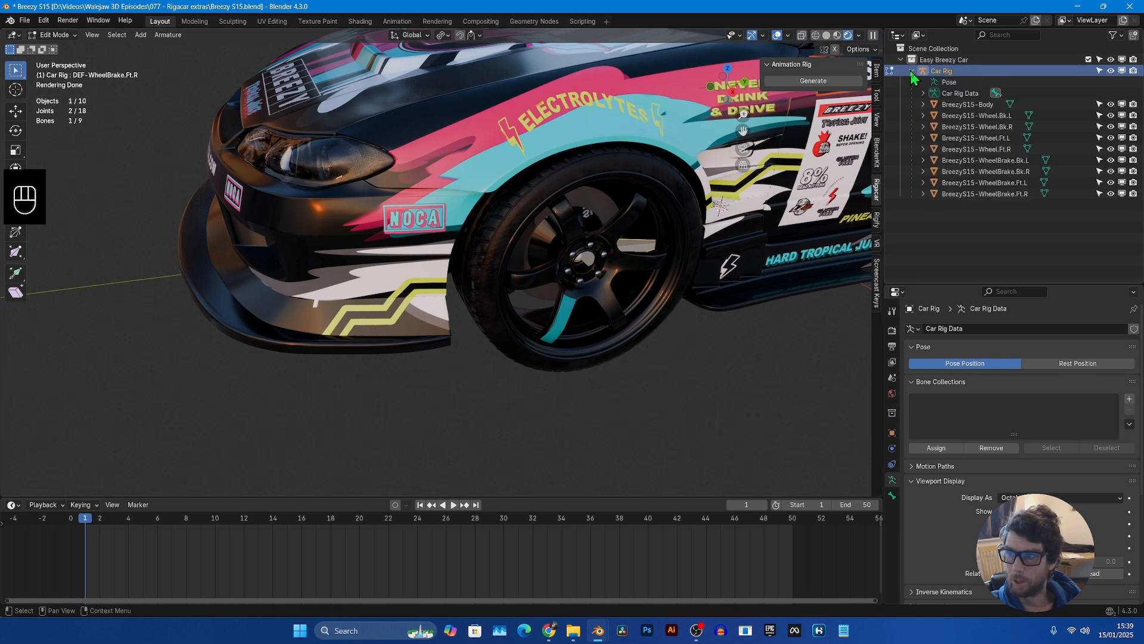
left_click(923, 93)
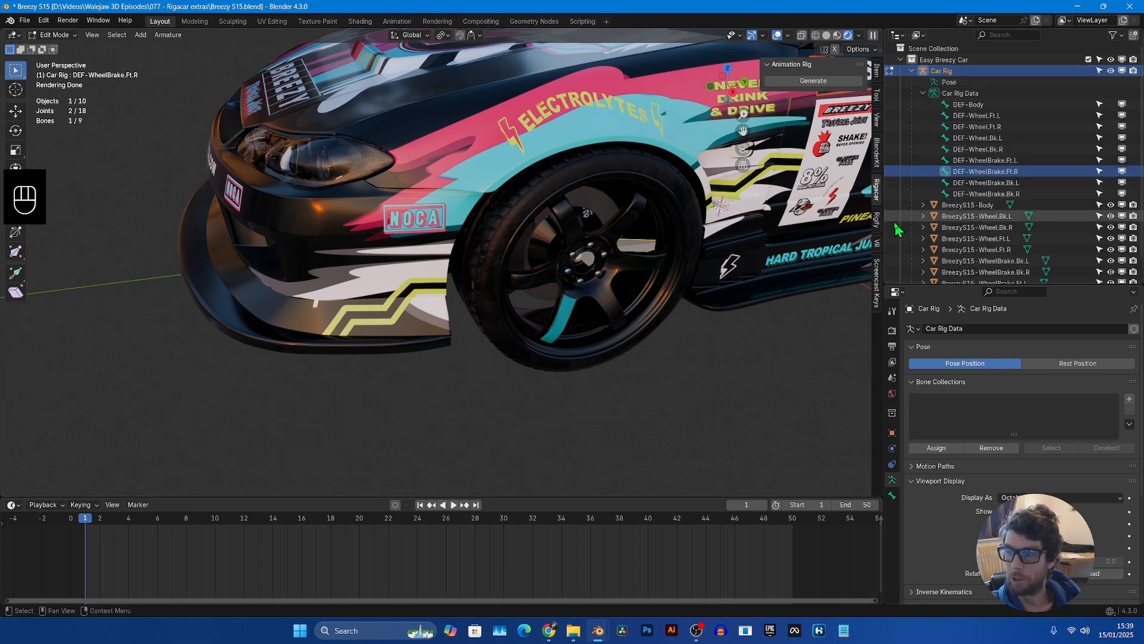
left_click(985, 161)
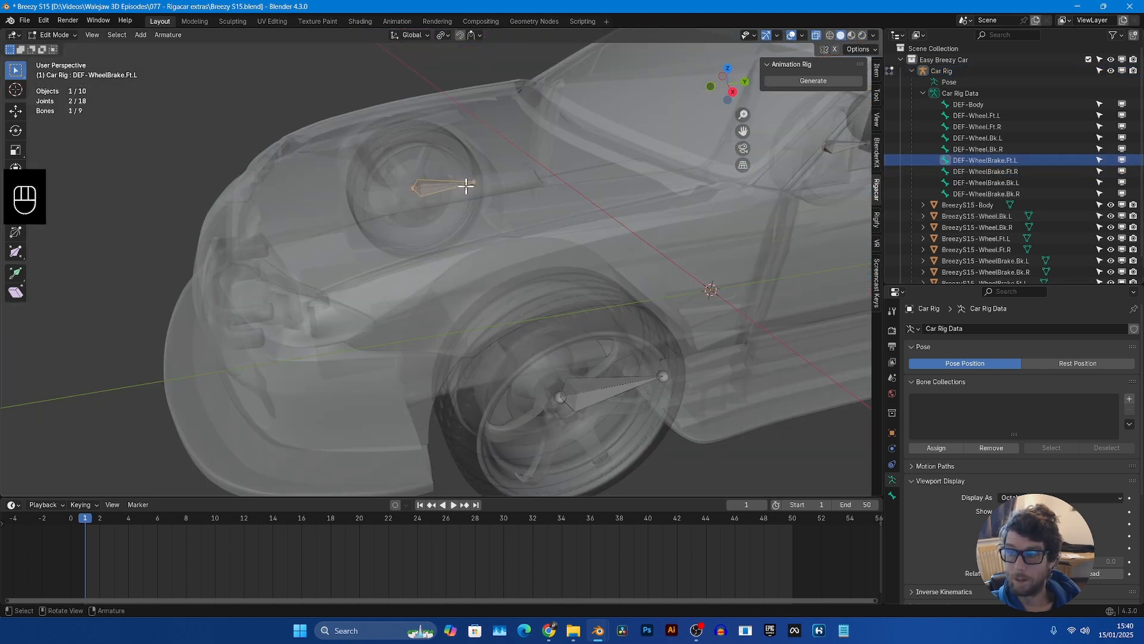
left_click(986, 183)
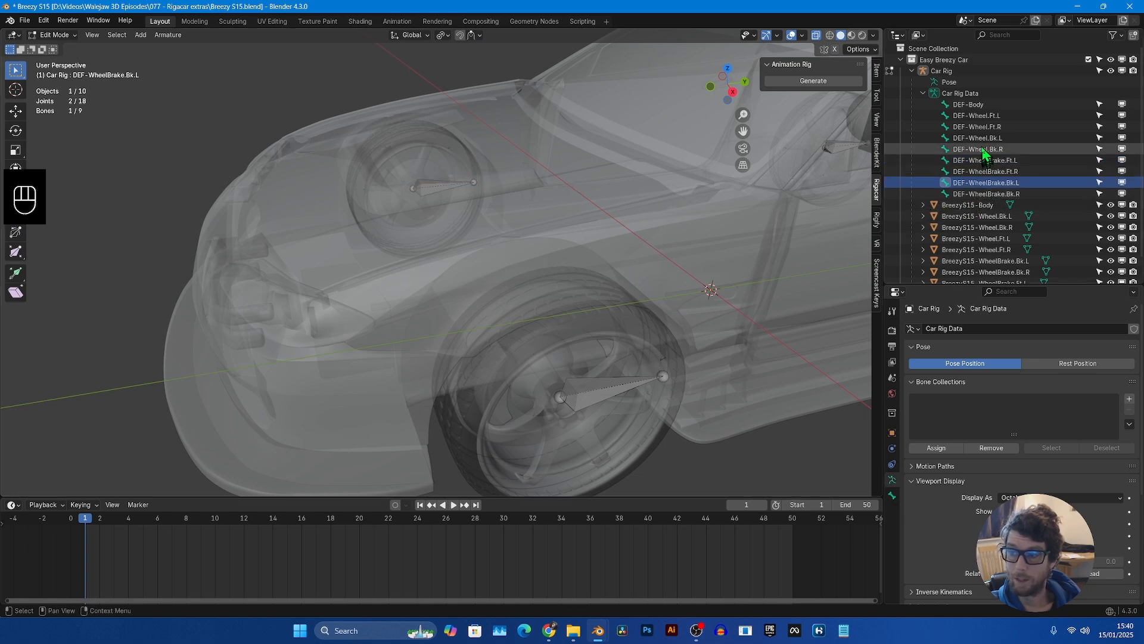
left_click(983, 127)
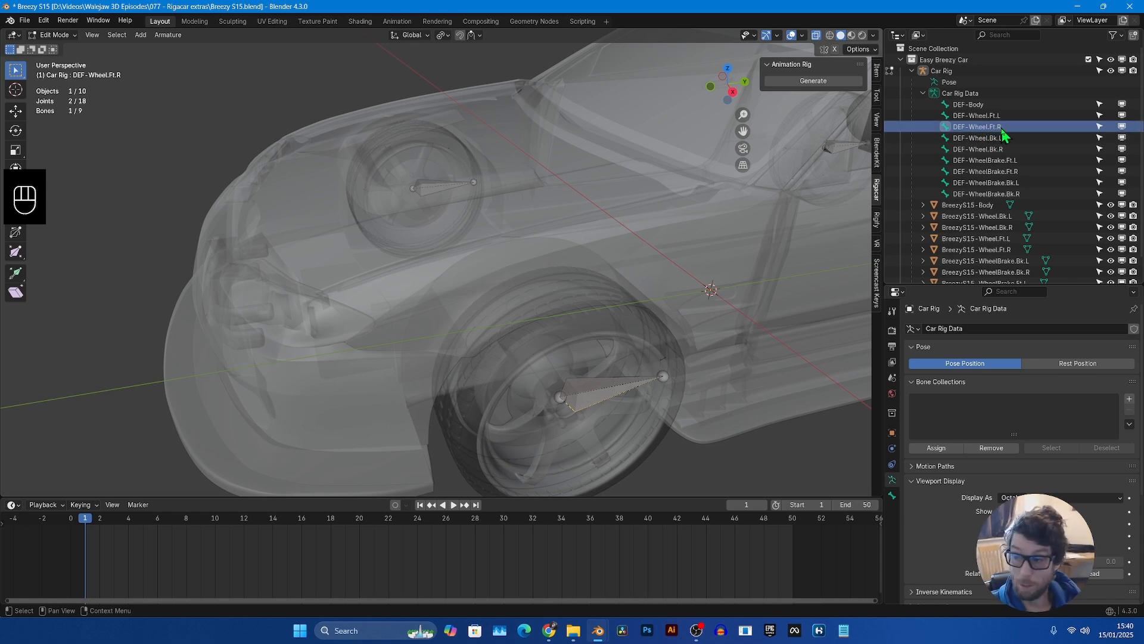
- Undo the bone selections and the added car deformation rig to return to the unrigged car objects
key("ctrl+z")
key("ctrl+z")
key("ctrl+z")
key("ctrl+z")
key("ctrl+z")
key("ctrl+z")
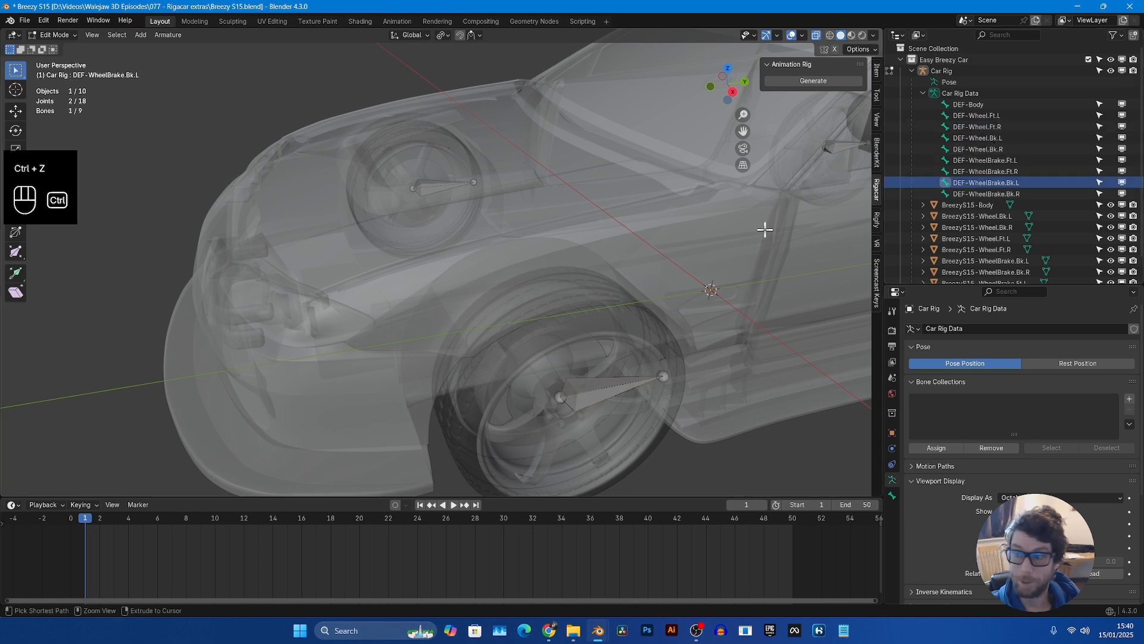
key("ctrl+z")
key("ctrl+z")
key("ctrl+z")
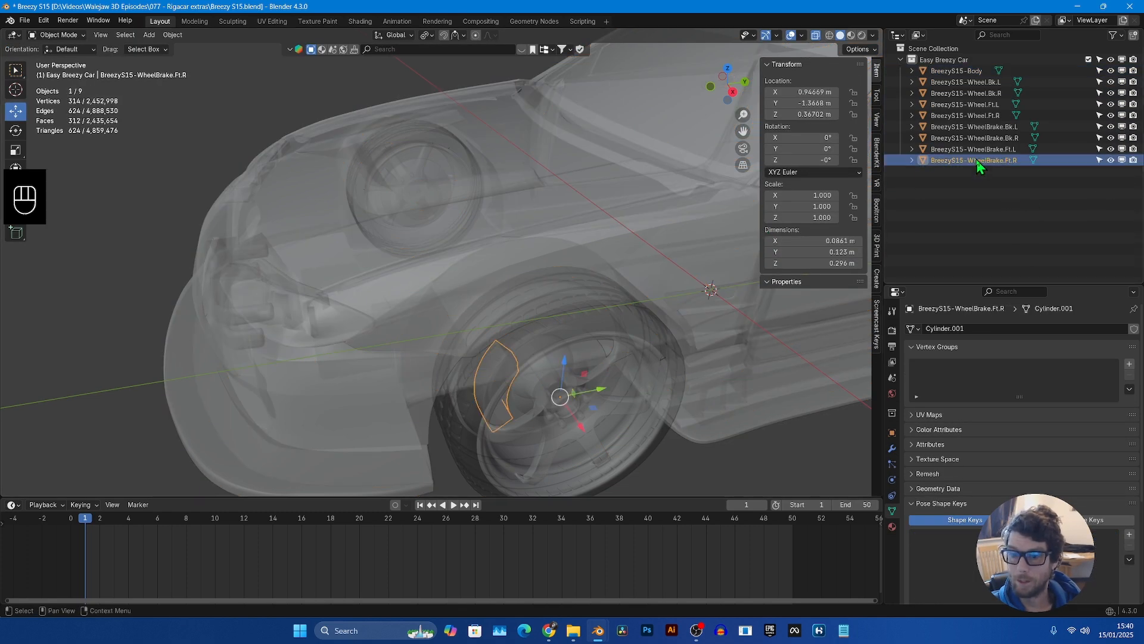
- Swap the two front brake names, renaming BreezyS15-WheelBrake.Ft.R to BreezyS15-WheelBrake.Ft.L and the other to BreezyS15-WheelBrake.Ft.R
double_click(1018, 163)
left_click(1035, 158)
key("BackSpace")
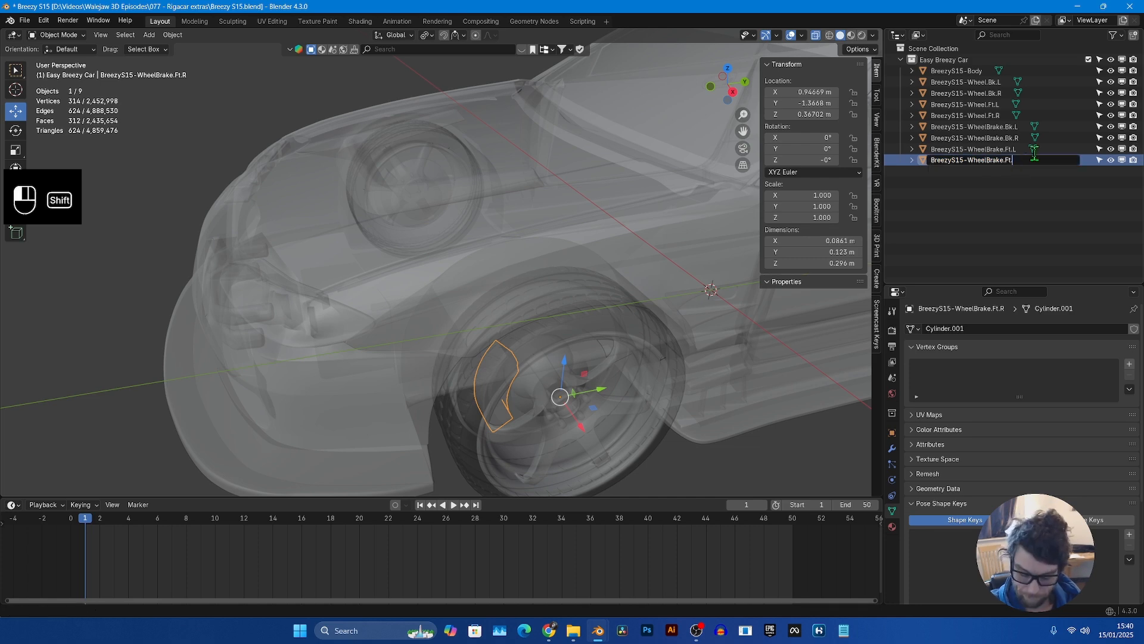
type("L")
left_click(1016, 148)
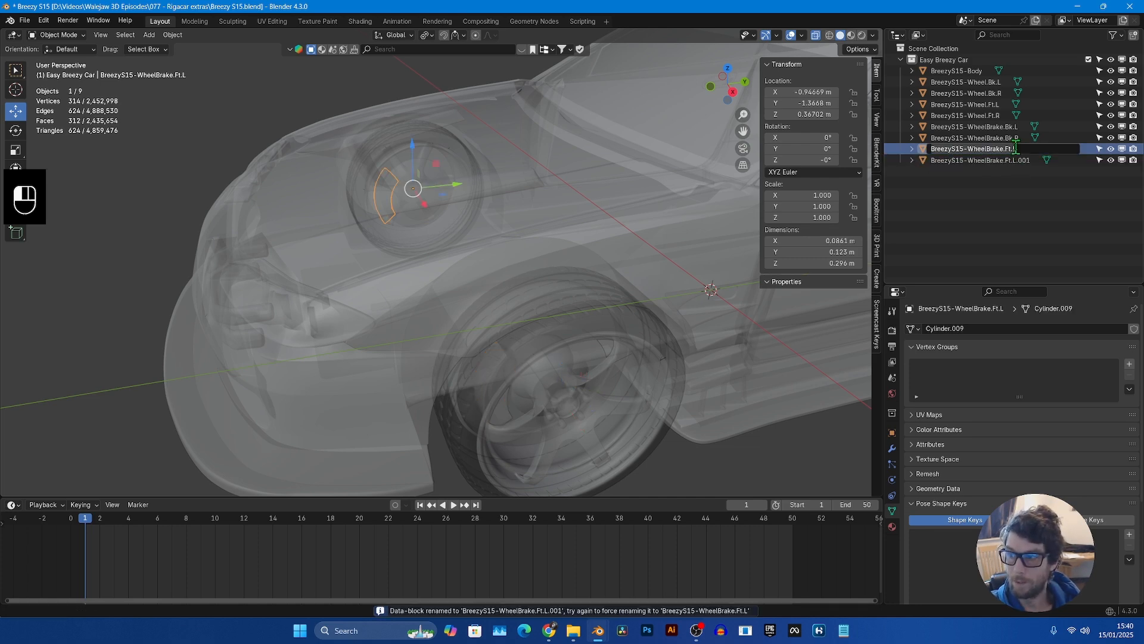
key("BackSpace")
type("R")
key("Return")
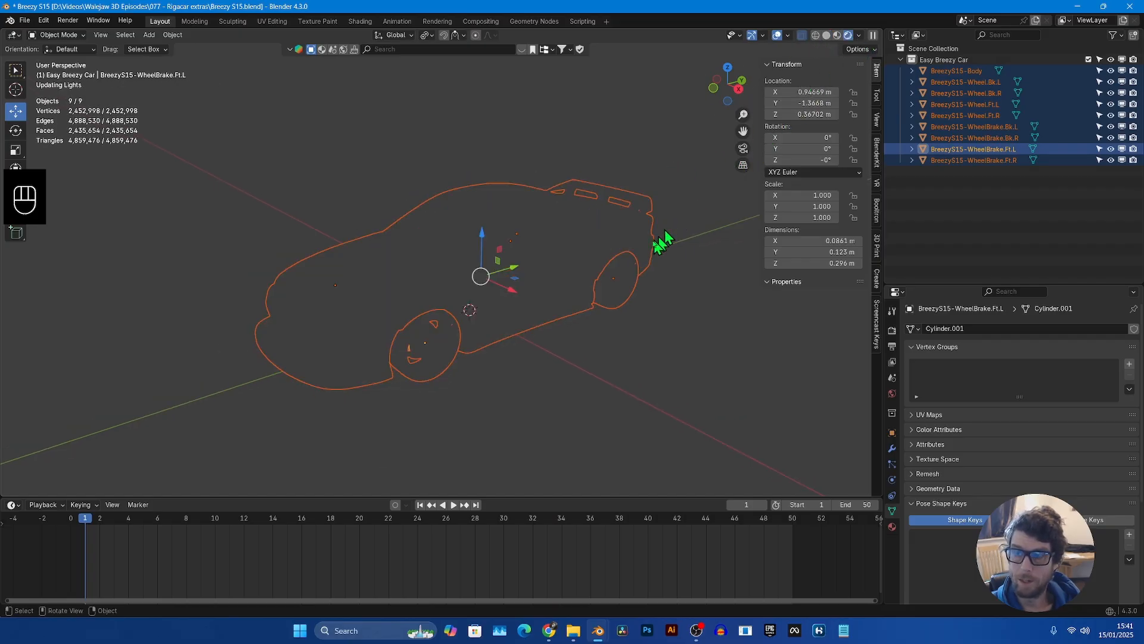
- Select all car objects with BreezyS15-Body active and add a Car (deformation rig) armature
scroll(626, 280, "up", 2)
mouse_move(583, 313)
middle_mouse_down()
mouse_move(583, 337)
mouse_move(588, 311)
mouse_move(600, 316)
middle_mouse_up()
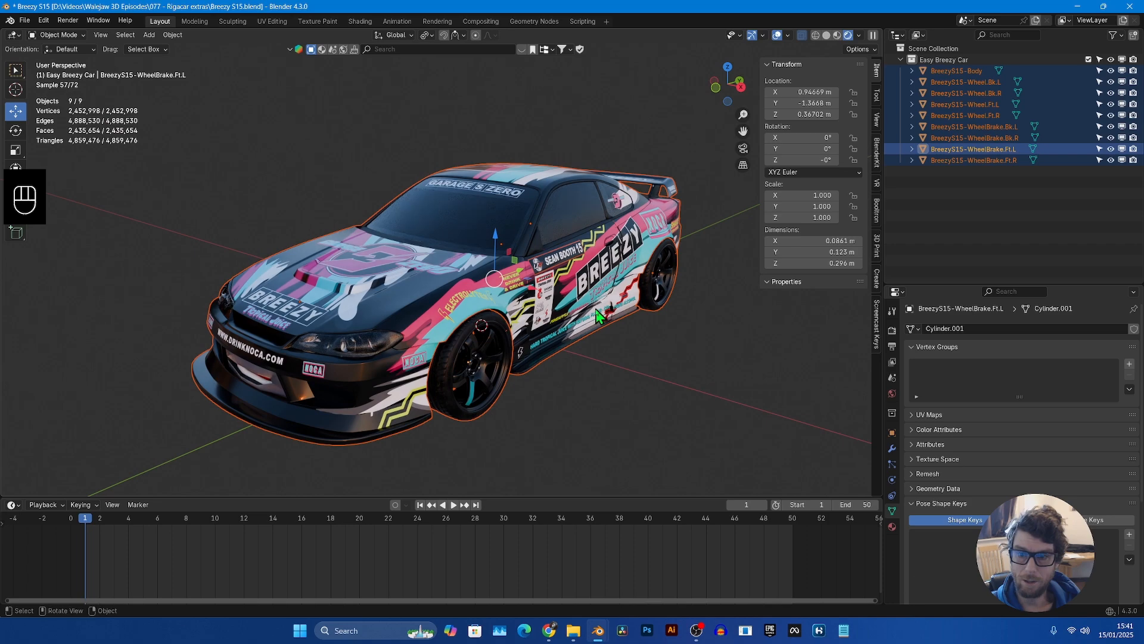
left_click(600, 316)
key("a")
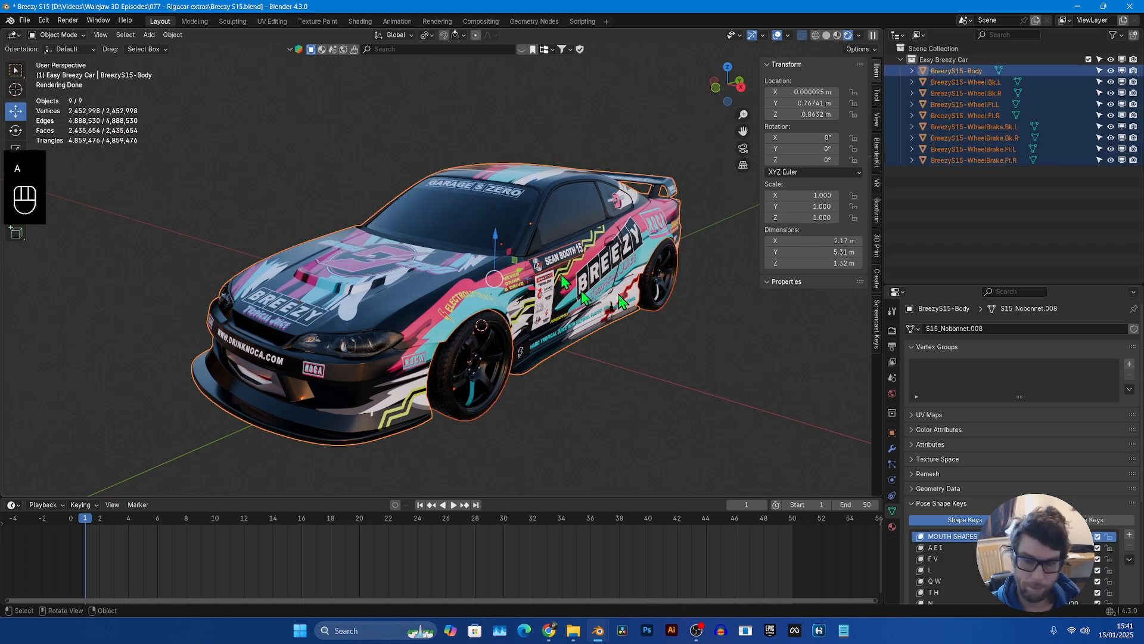
mouse_move(619, 301)
middle_mouse_down()
mouse_move(644, 298)
mouse_move(603, 301)
middle_mouse_up()
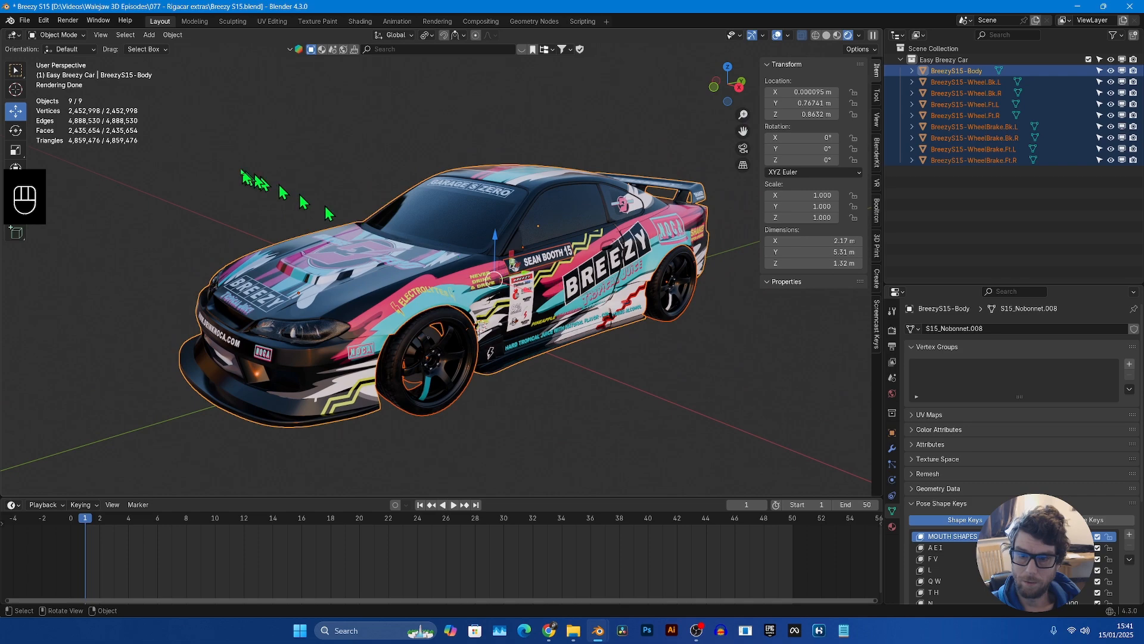
key("shift+a")
mouse_move(238, 173)
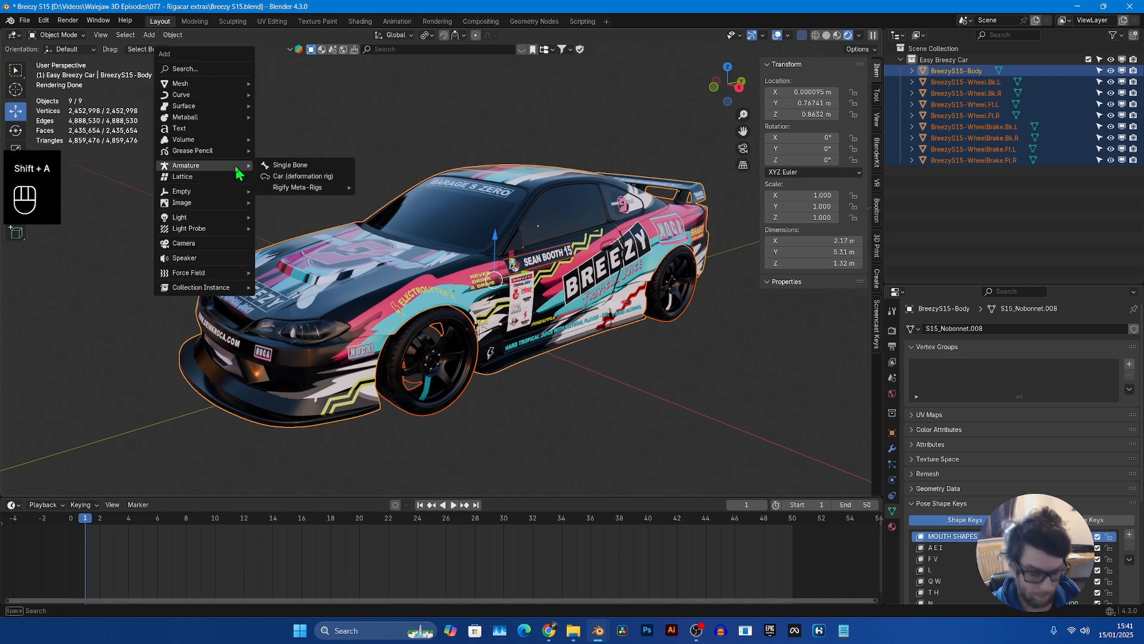
left_click(296, 177)
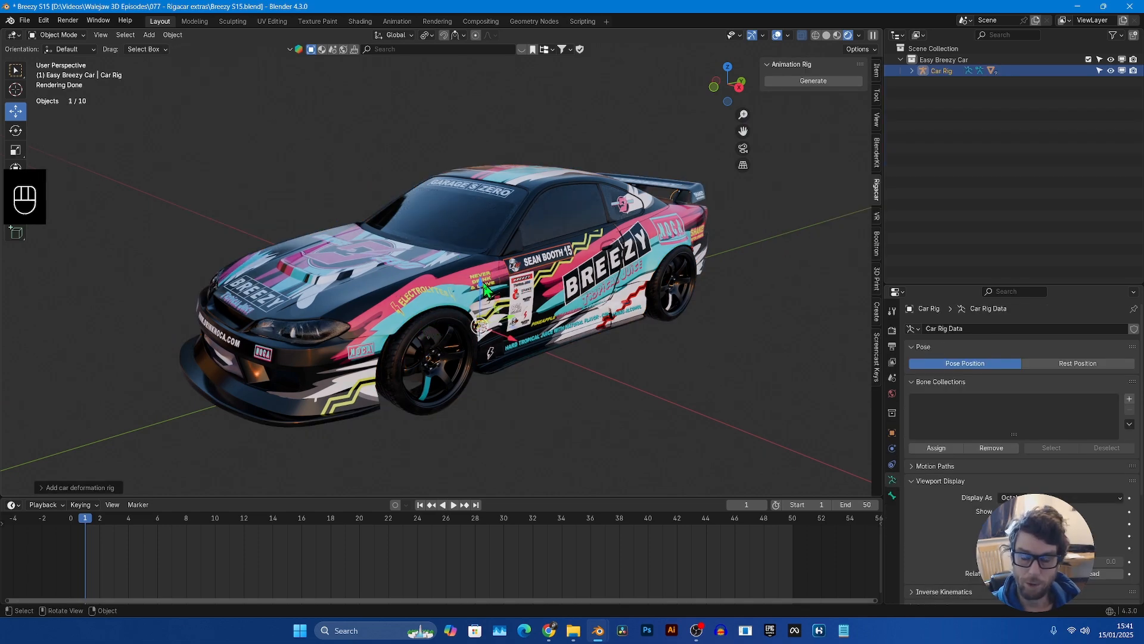
- Generate the animation rig and compare the right and left front ground sensor controls
middle_click_drag(485, 290, 421, 120)
left_click(819, 81)
left_click(421, 121)
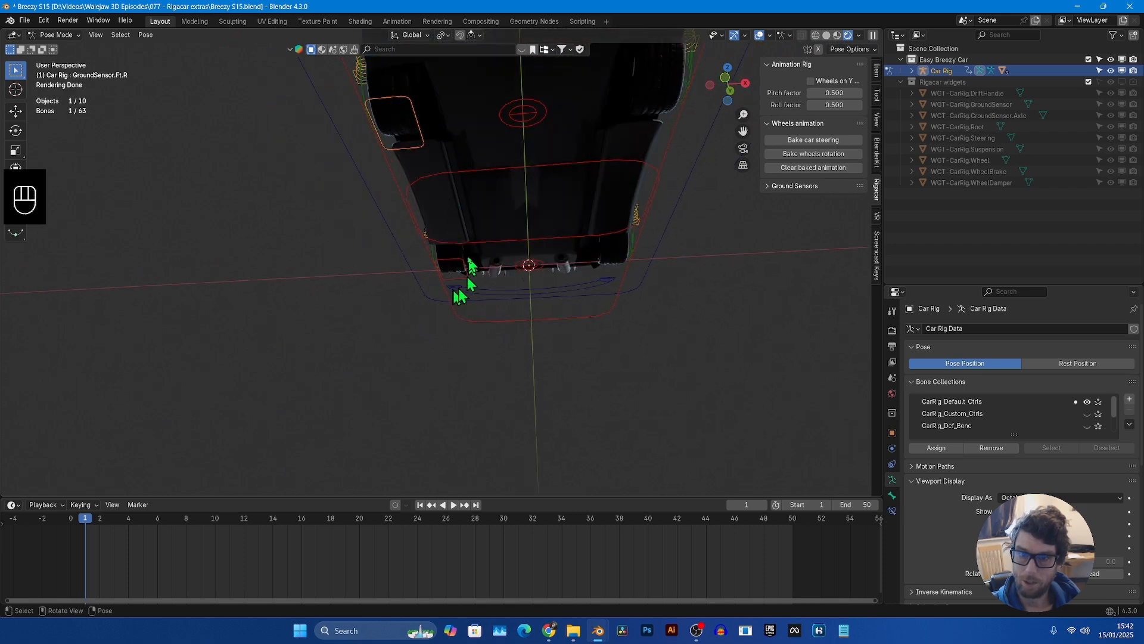
left_click(677, 122)
middle_click_drag(677, 123, 415, 306)
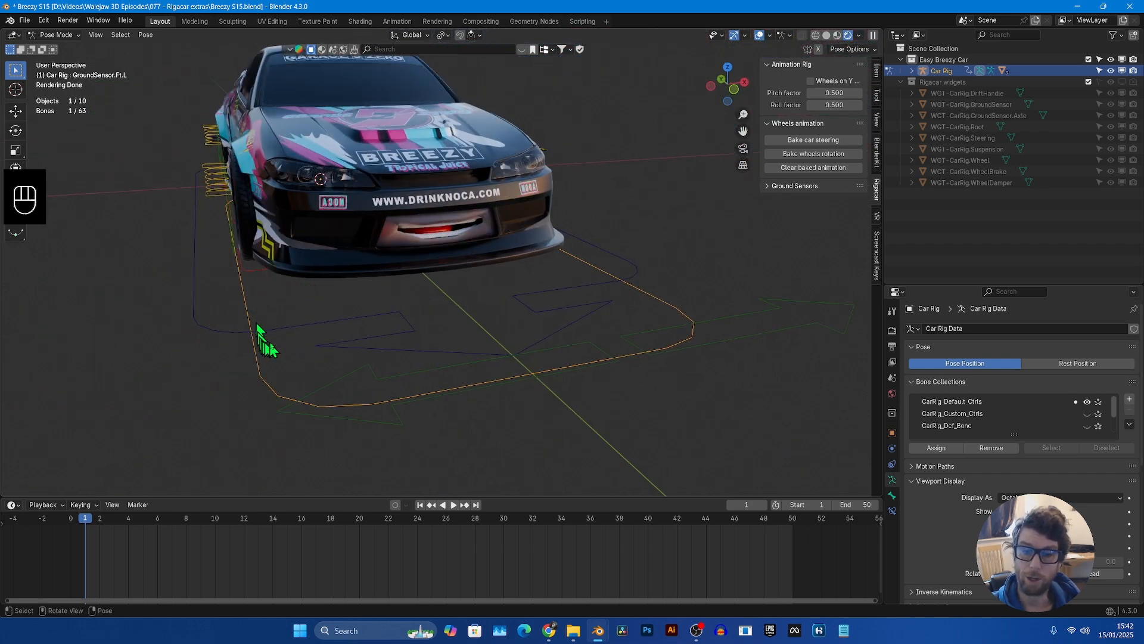
middle_click_drag(656, 235, 584, 242)
- Isolate BreezyS15-Wheel.Ft.L in Local View and select the stray vertices far from the tyre in its mesh
left_click(518, 222)
key("ctrl+Tab")
left_click(520, 227)
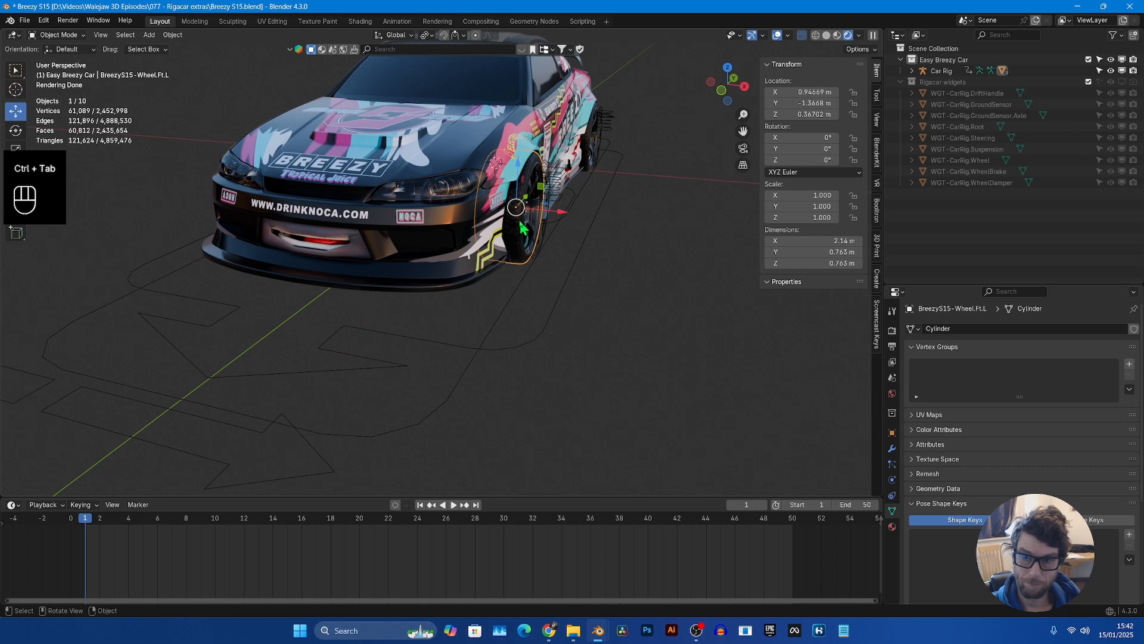
key("slash")
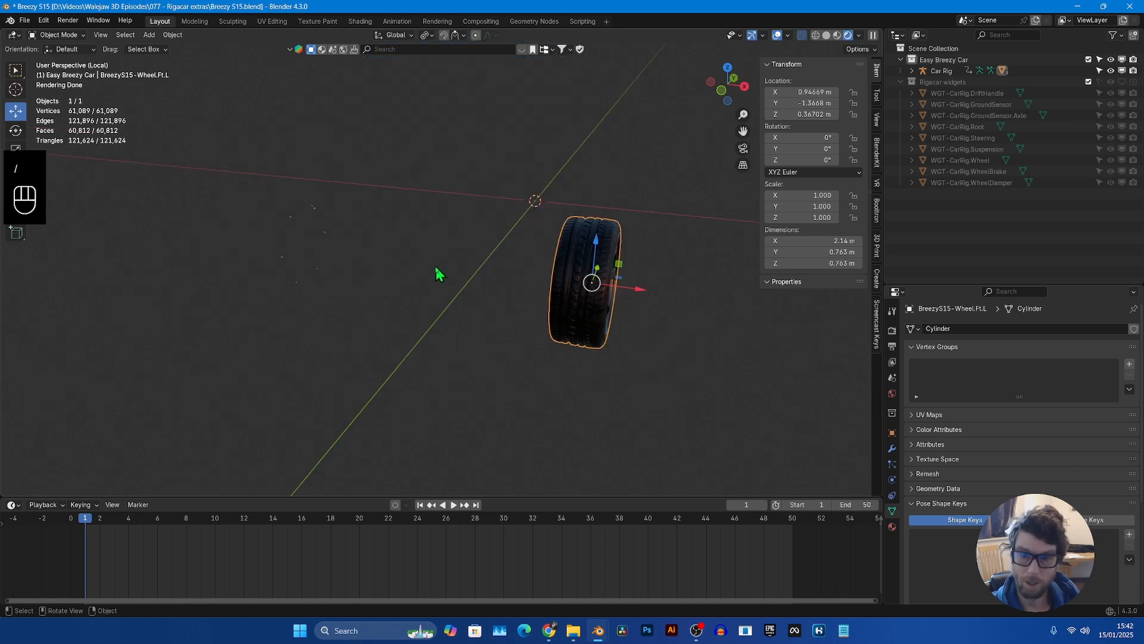
key("Tab")
left_click_drag(419, 329, 227, 159)
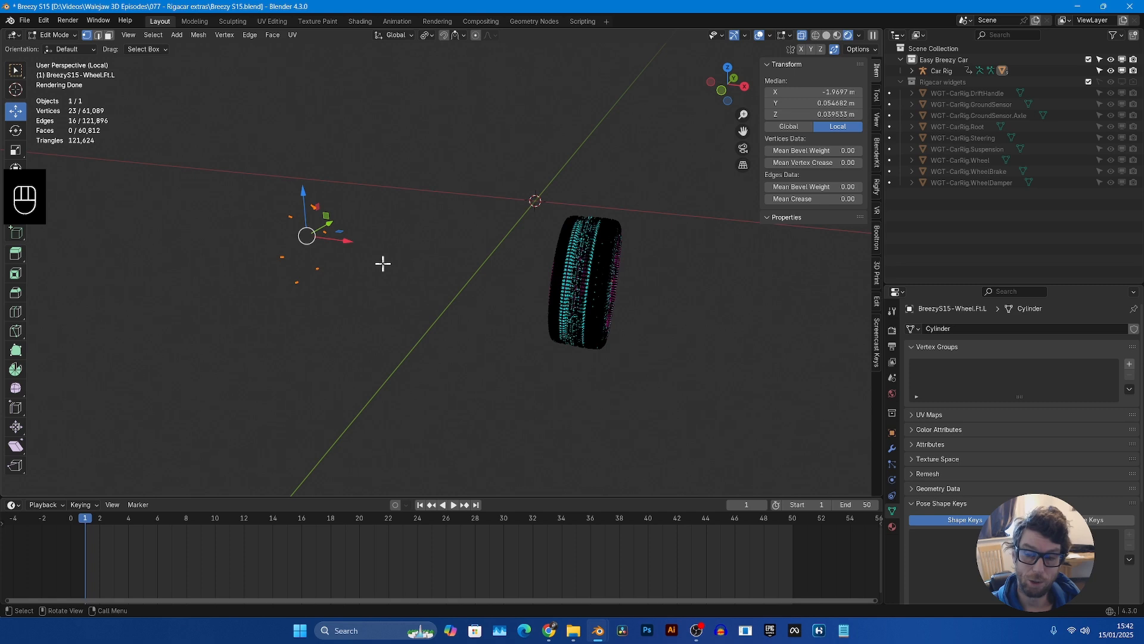
- Undo the stray vertex selection and the wheel editing, returning to the Car Rig in Pose Mode
right_click(462, 230)
key("ctrl+z")
key("ctrl+z")
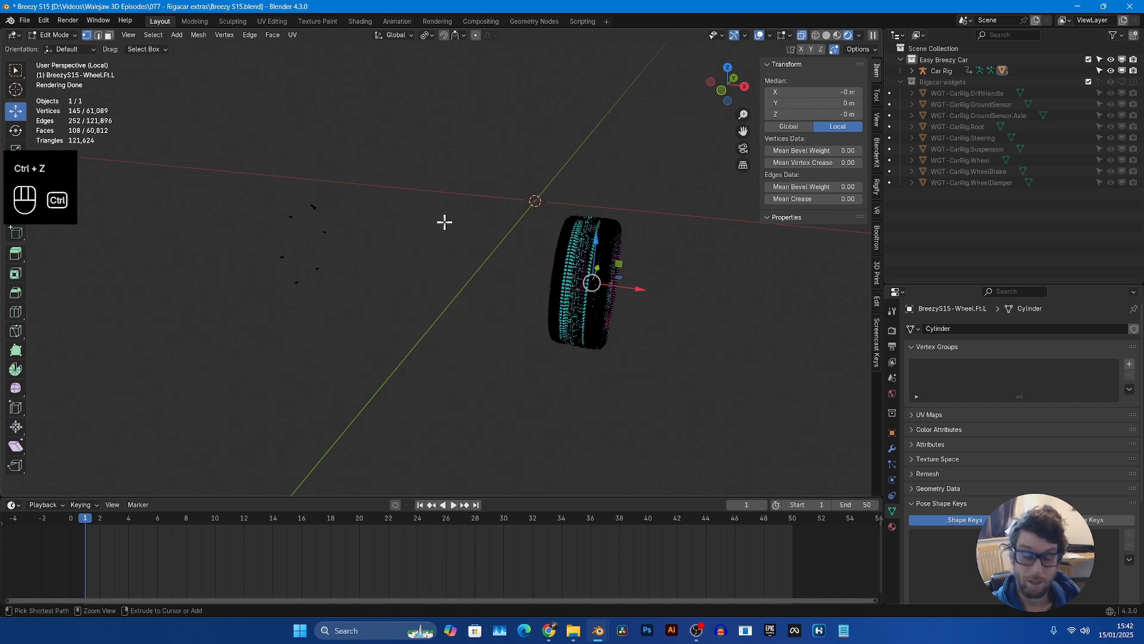
key("ctrl+z")
key("ctrl+z")
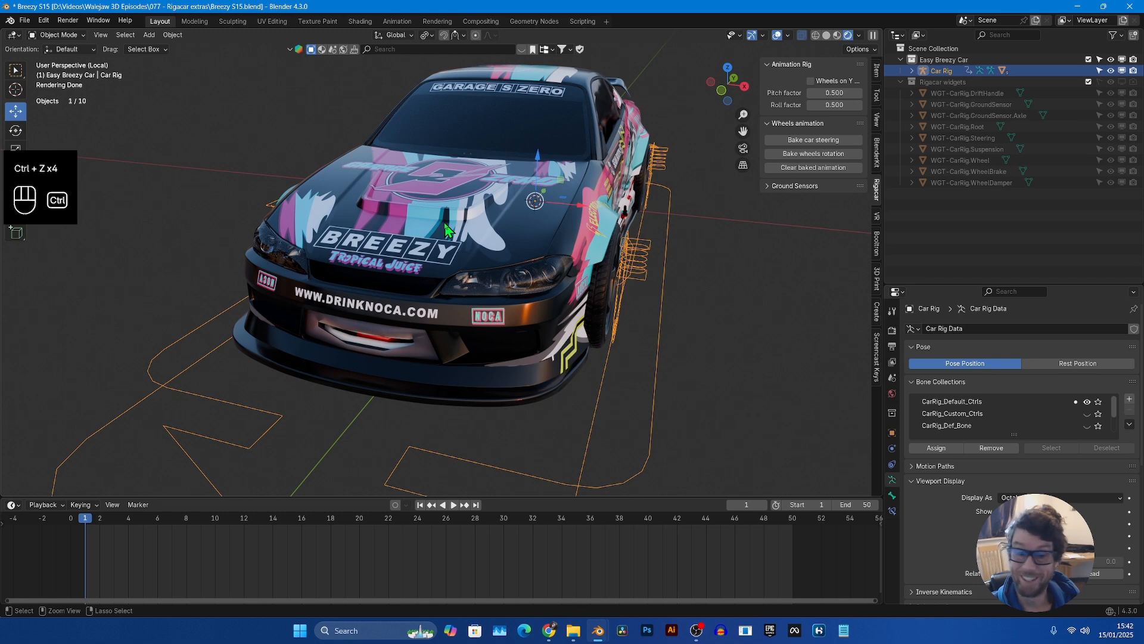
key("ctrl+z")
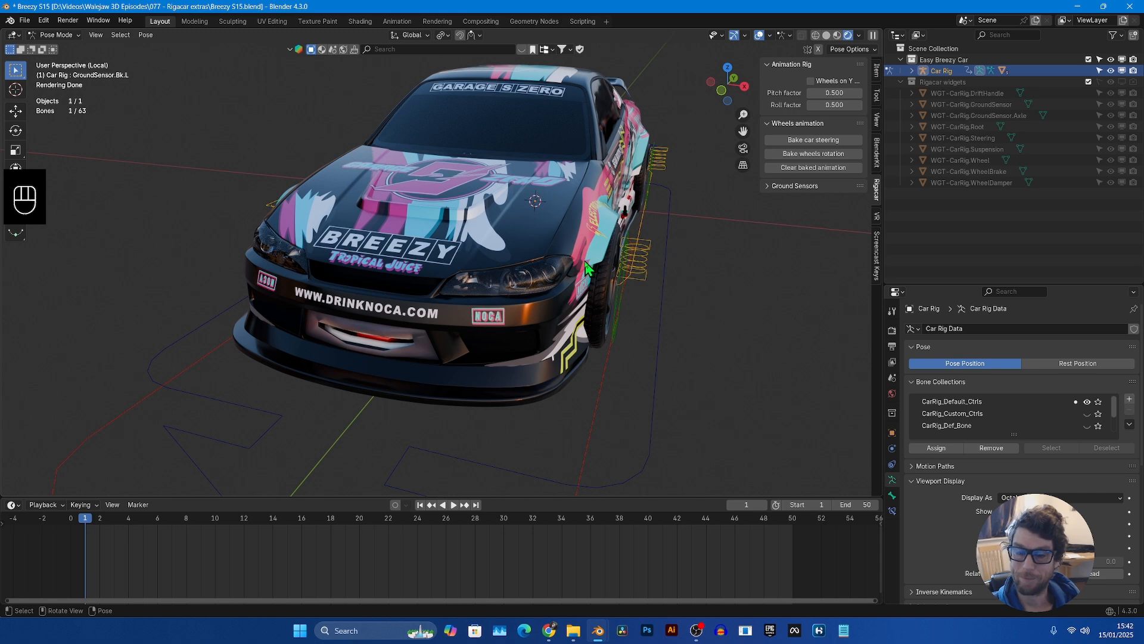
middle_click_drag(615, 260, 616, 374)
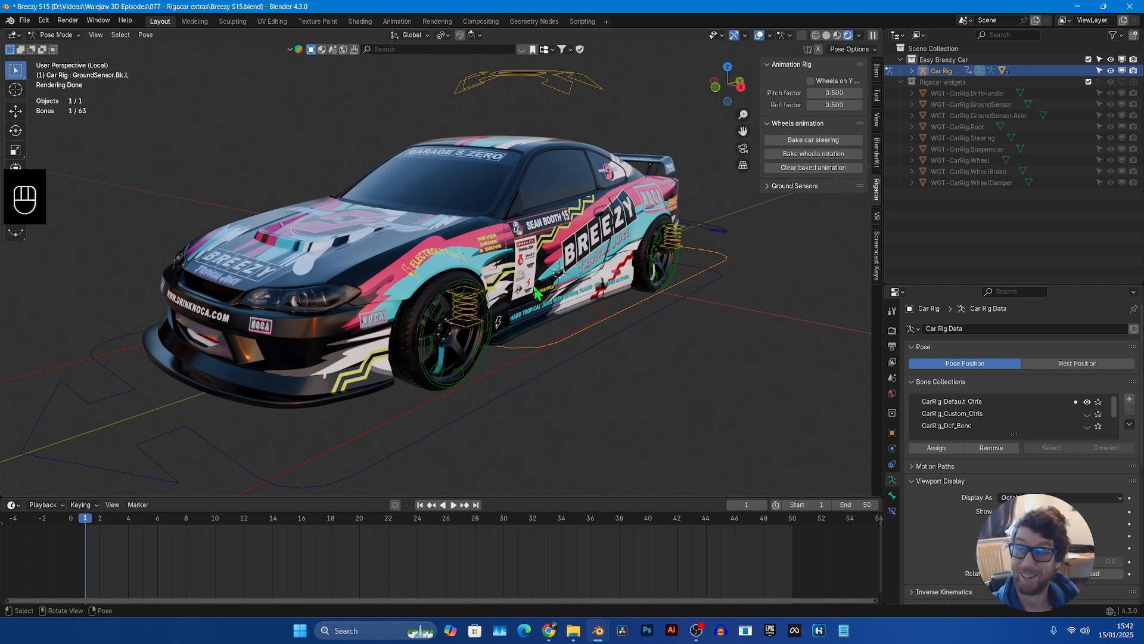
- Undo the ground sensor selections and the newly generated animation rig, keeping the car deformation rig
key("ctrl+z")
key("ctrl+z")
key("ctrl+z")
key("ctrl+z")
key("ctrl+z")
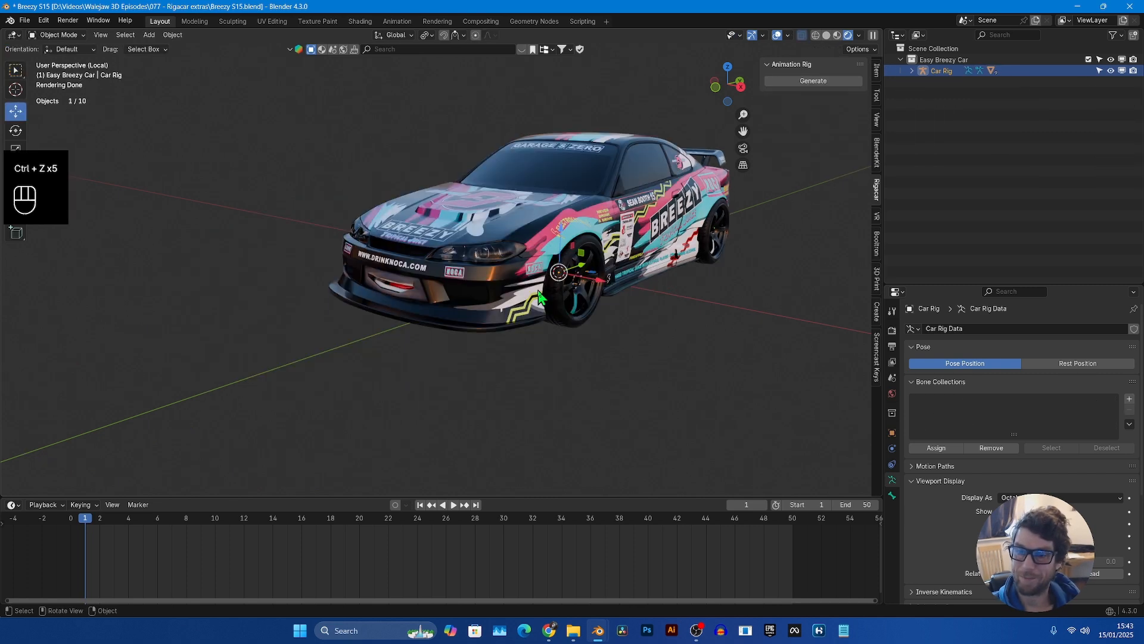
middle_click_drag(861, 185, 673, 293)
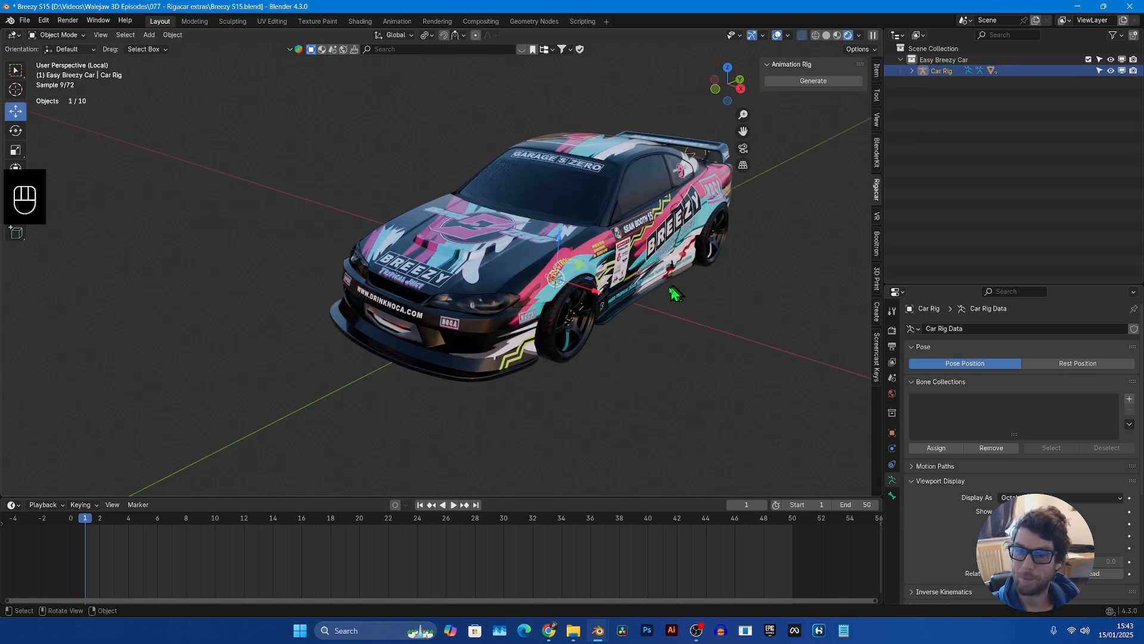
- Isolate the front and rear left wheels in Local View and open both meshes in Edit Mode
left_click(553, 337)
left_click(710, 244, "shift")
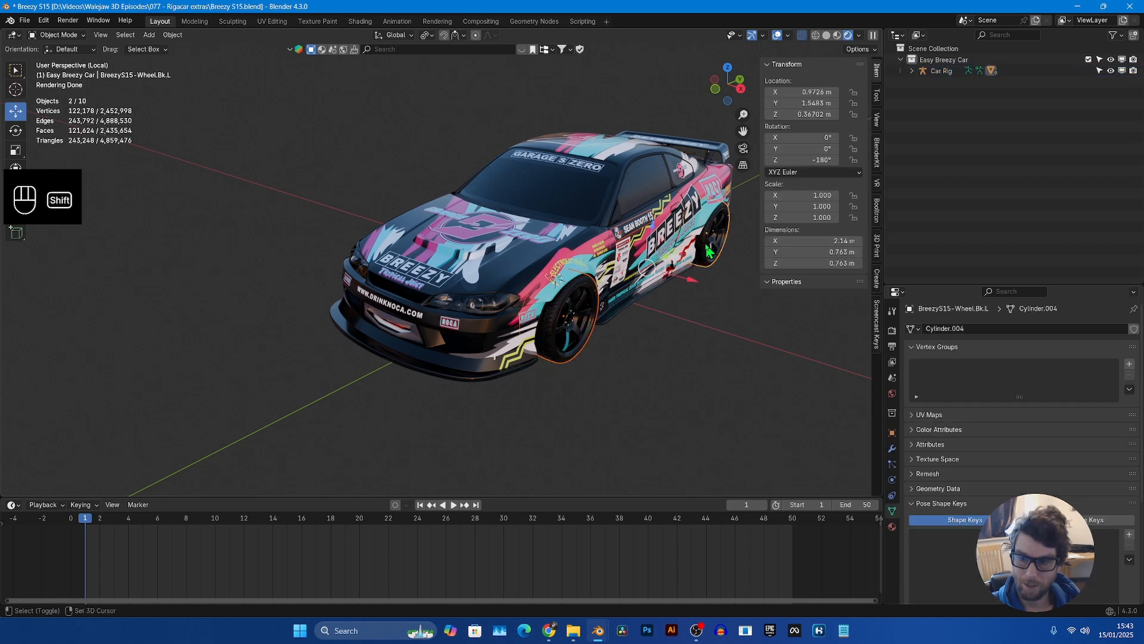
key("slash")
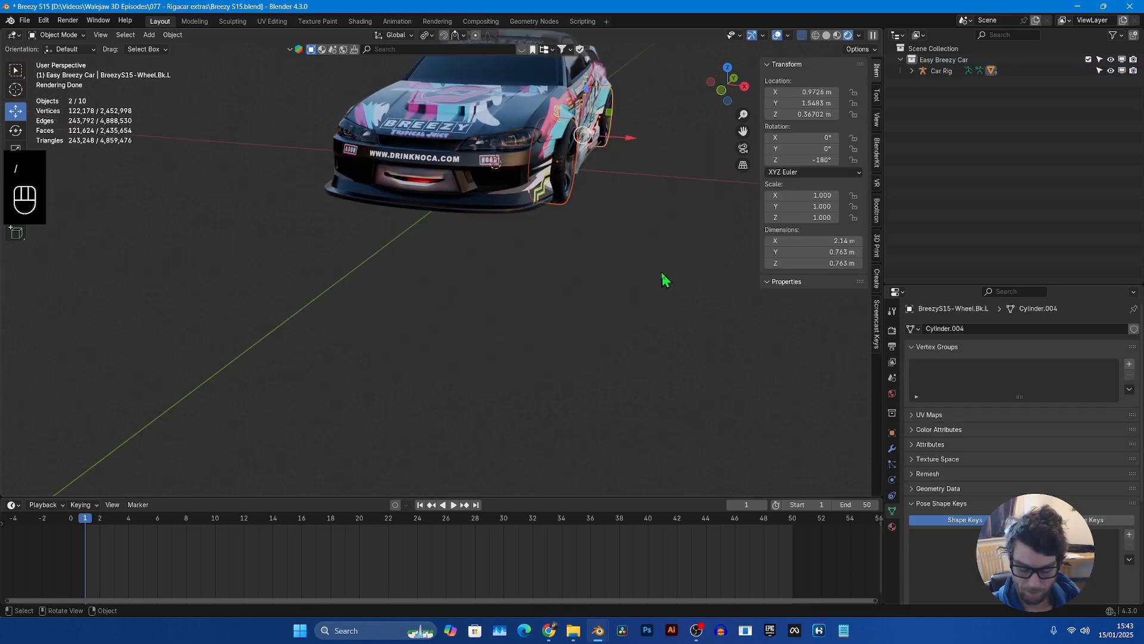
key("slash")
key("Tab")
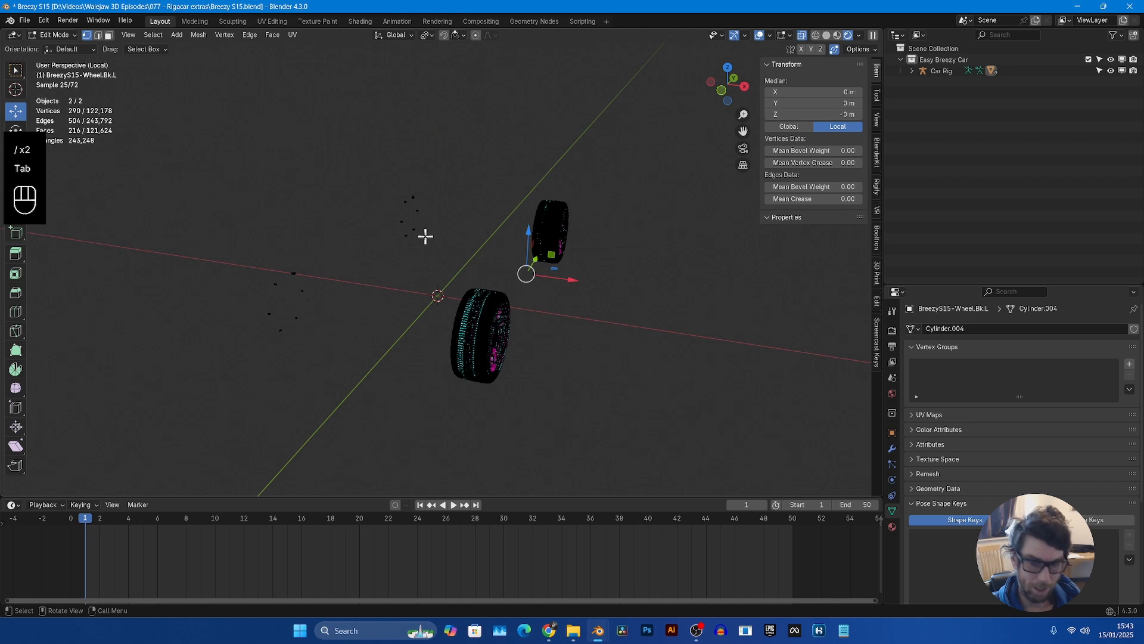
- Delete the two clusters of stray vertices away from the left tyres, then return to Object Mode and leave Local View
left_click_drag(349, 159, 453, 251, "shift")
left_click_drag(236, 231, 325, 348, "shift")
key("x")
left_click(325, 353)
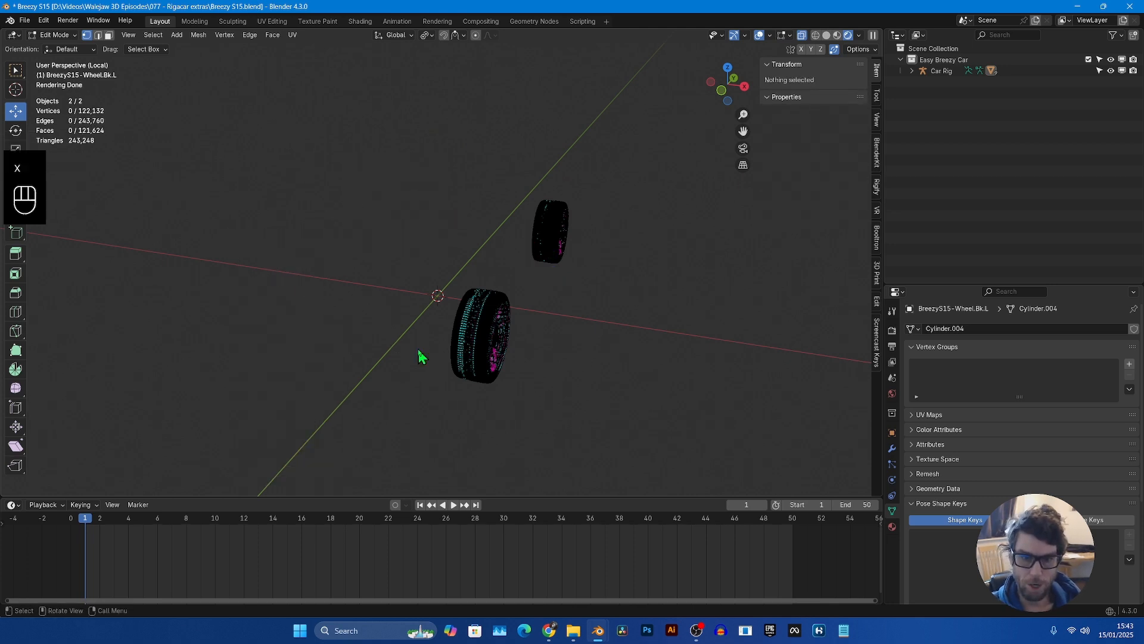
key("Tab")
middle_click_drag(421, 356, 519, 370)
key("Tab")
key("Tab")
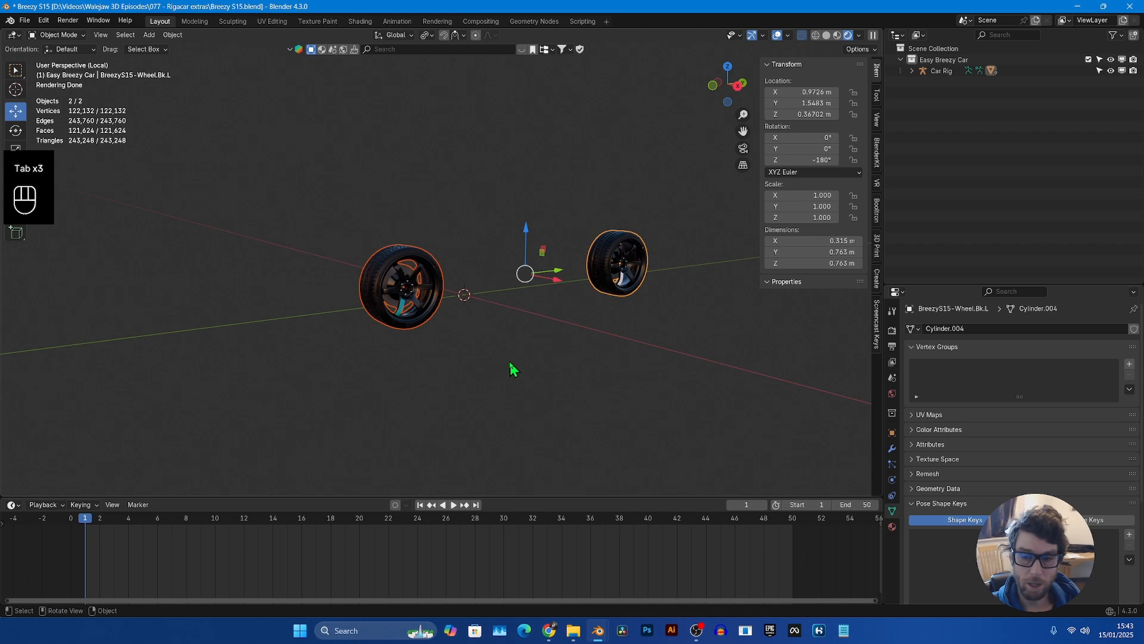
key("slash")
- Select the whole car with the body active, add a new car deformation rig and generate its animation rig
middle_click_drag(515, 368, 582, 320)
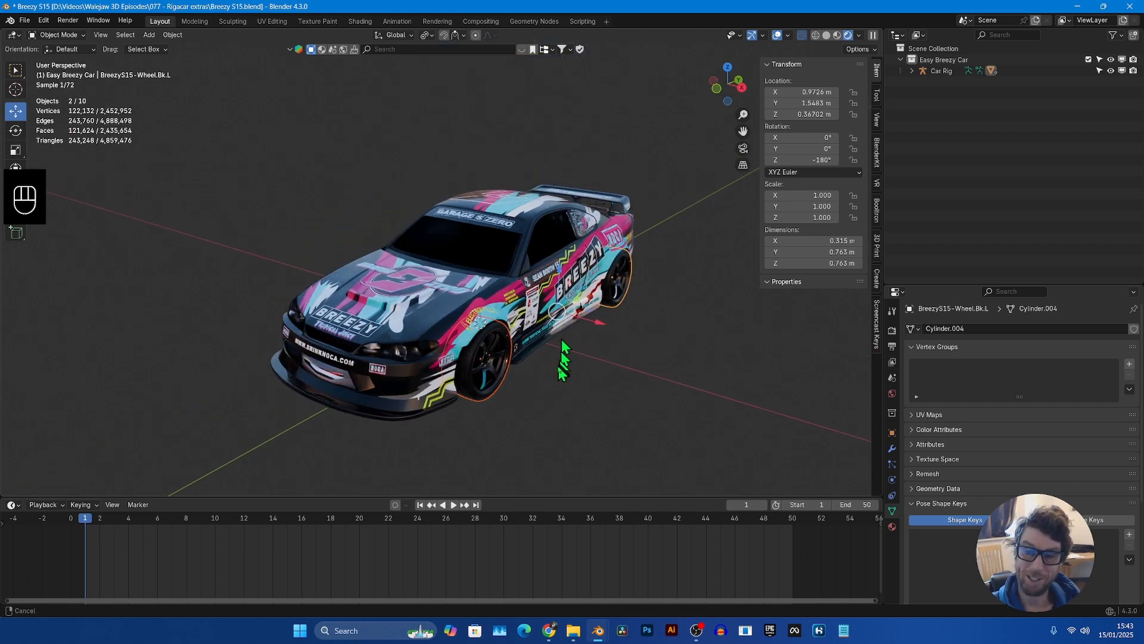
middle_click_drag(567, 360, 584, 376)
left_click(614, 386)
left_click(544, 309)
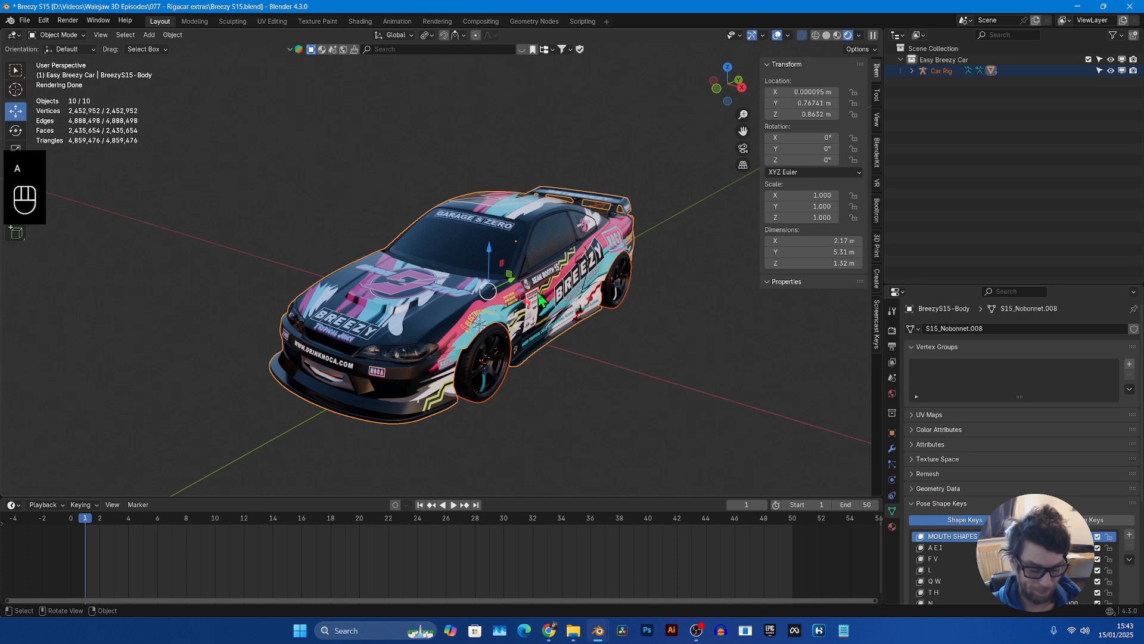
key("shift+a")
mouse_move(539, 290)
left_click(596, 306)
mouse_move(596, 307)
middle_mouse_down()
mouse_move(584, 307)
mouse_move(620, 311)
mouse_move(584, 325)
middle_mouse_up()
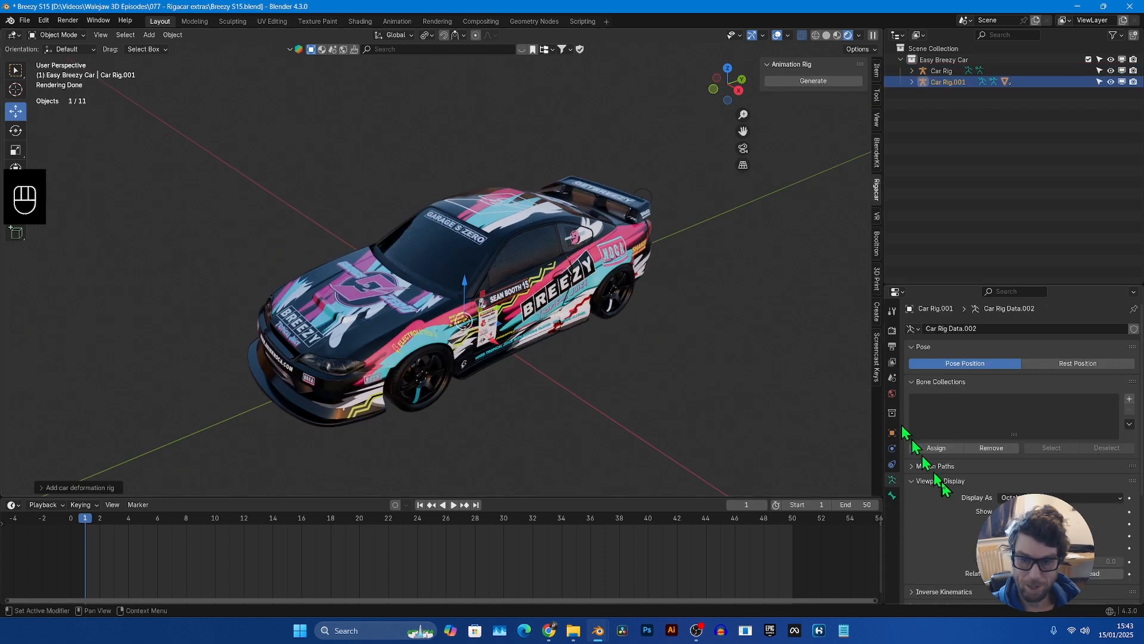
middle_click_drag(584, 384, 569, 357)
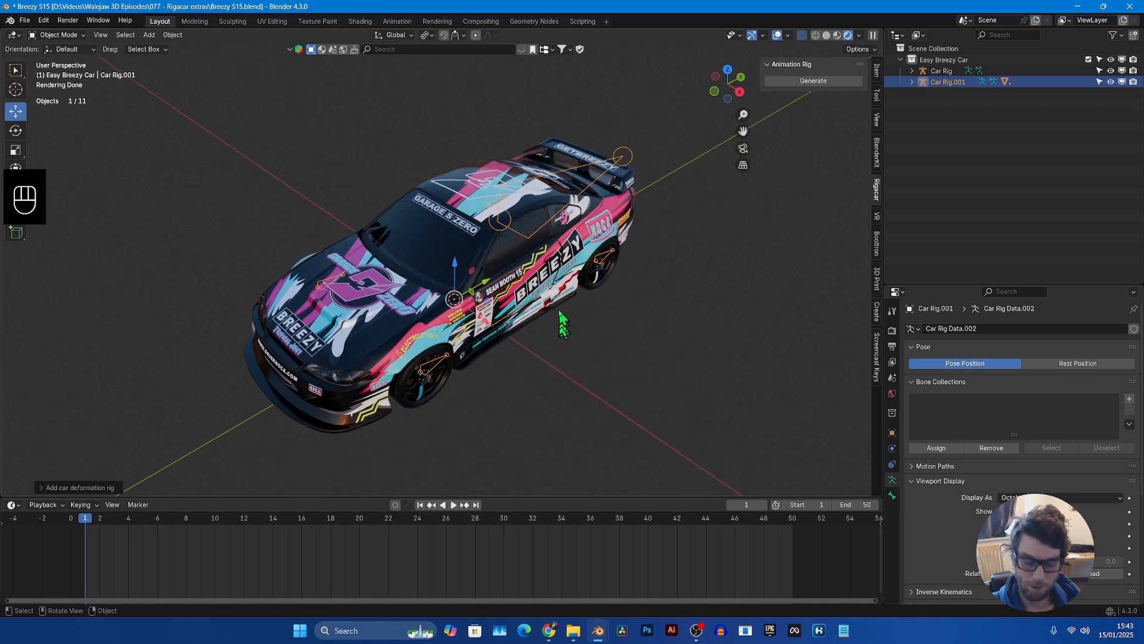
left_click(813, 81)
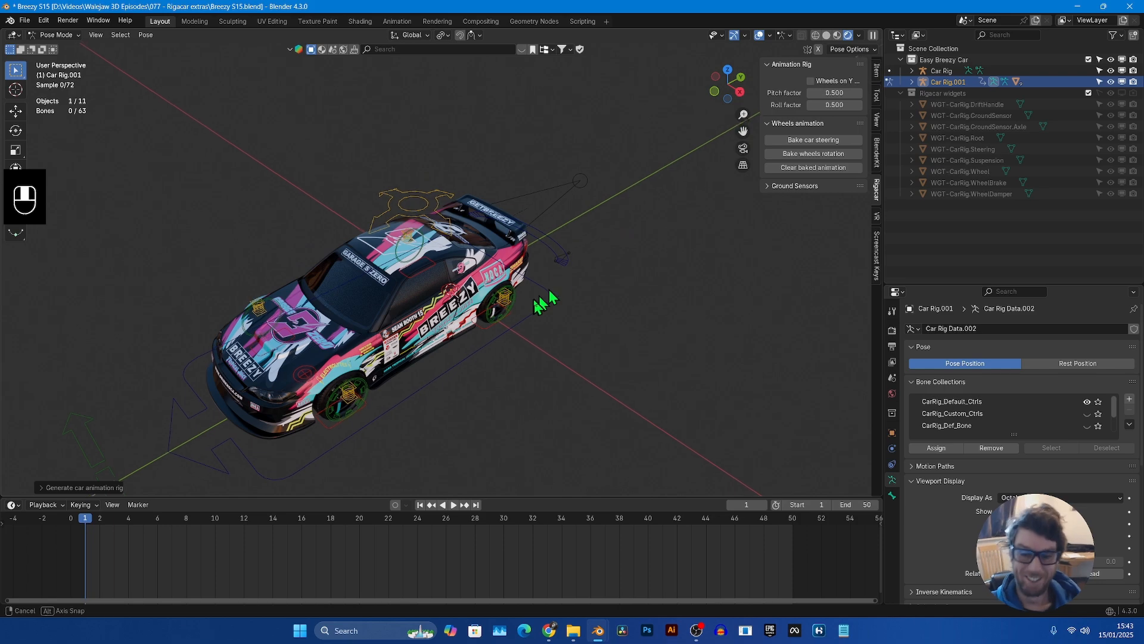
middle_click_drag(544, 307, 576, 249)
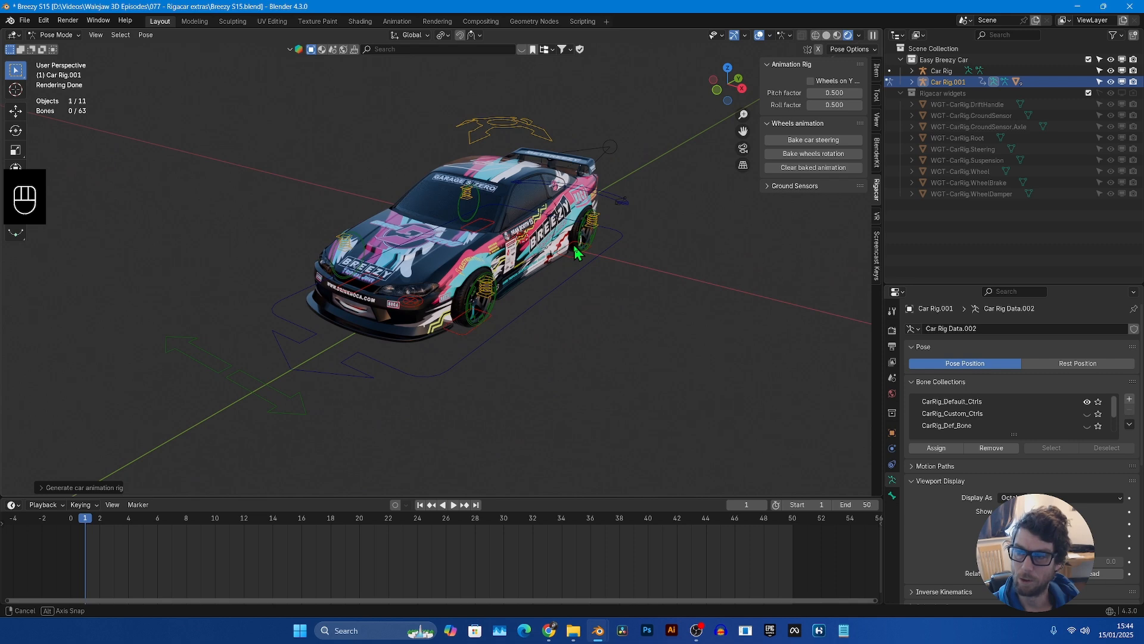
- Rename the generated car rig as Breezy Rig and collapse the Rigacar widgets collection
double_click(947, 71)
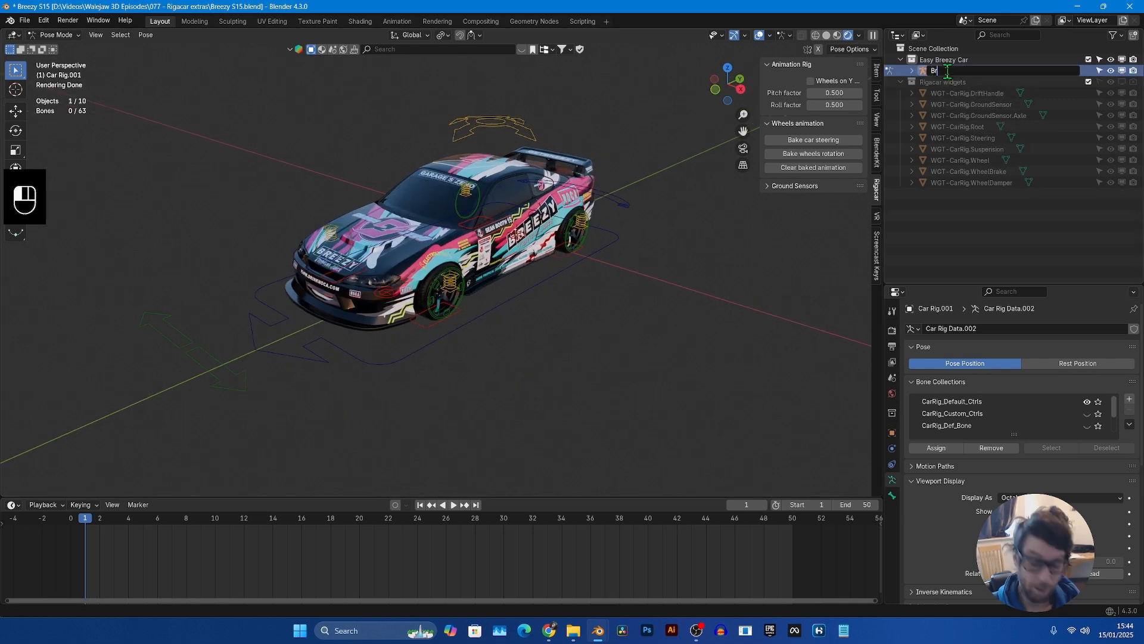
type("Breez")
type("y Rig")
key("Return")
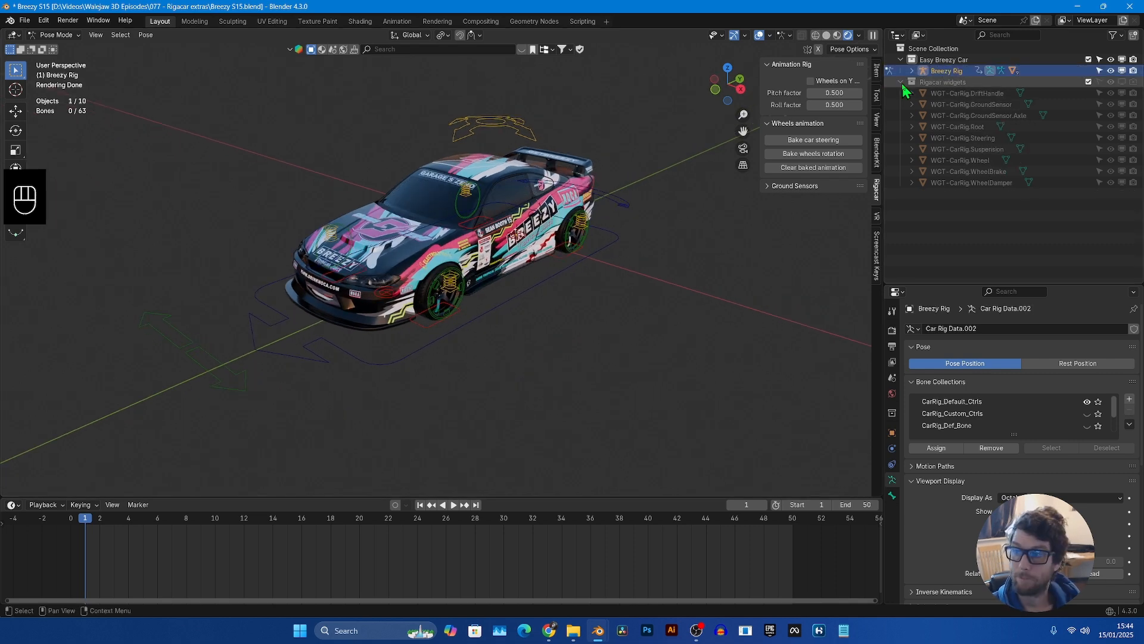
left_click(900, 82)
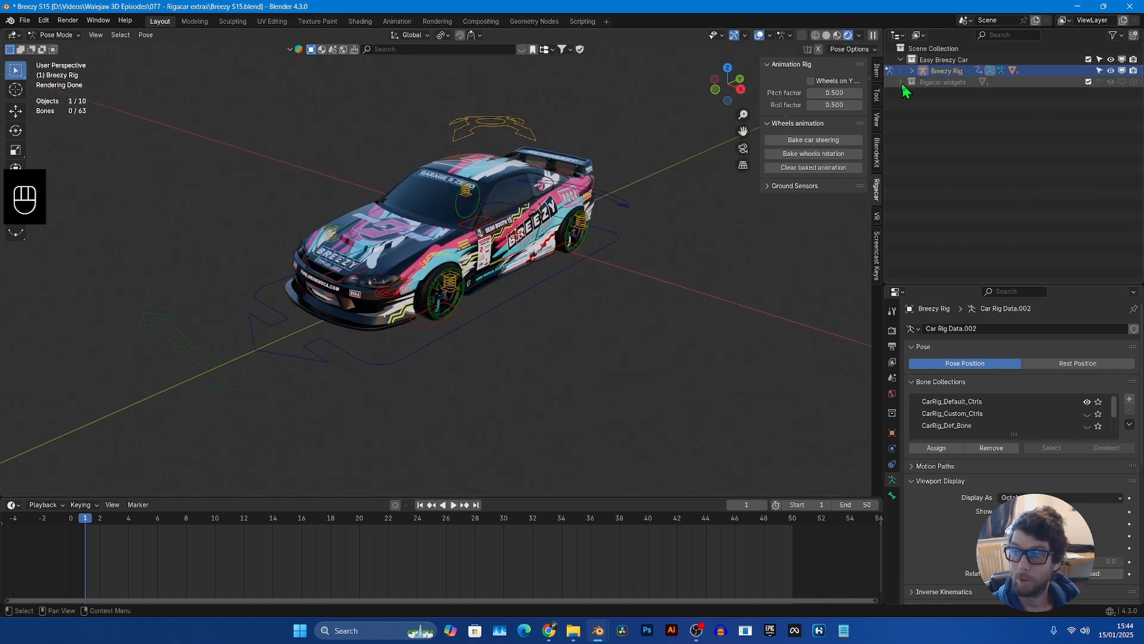
- Inspect the front axle ground sensor control and switch the Breezy Rig between Pose Mode and Object Mode
middle_click_drag(657, 230, 621, 262)
scroll(595, 281, "up", 5)
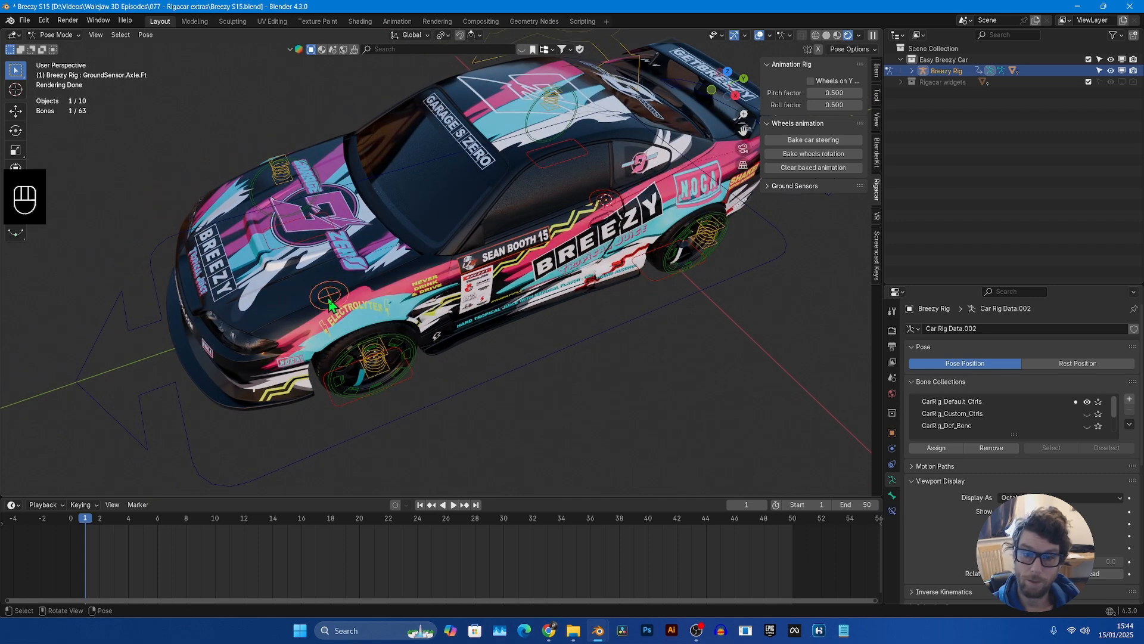
middle_click_drag(596, 206, 600, 286)
left_click(546, 314, "ctrl")
key("ctrl+Tab")
key("ctrl+Tab")
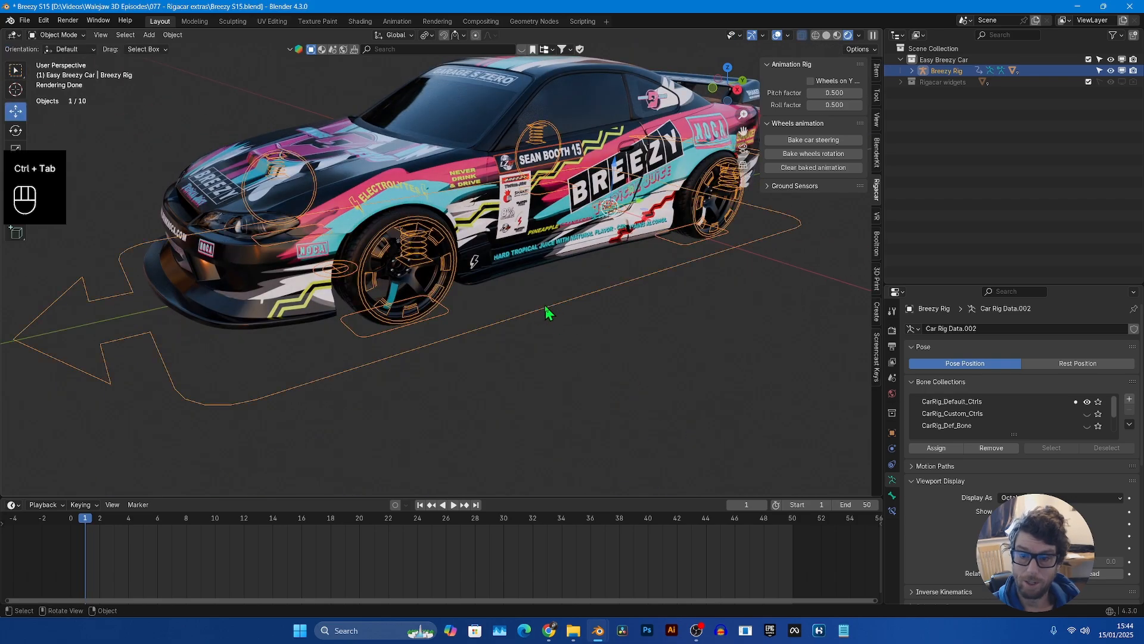
- Try moving the Root control along the global Y axis to test the wheel rotation
key("g")
key("y")
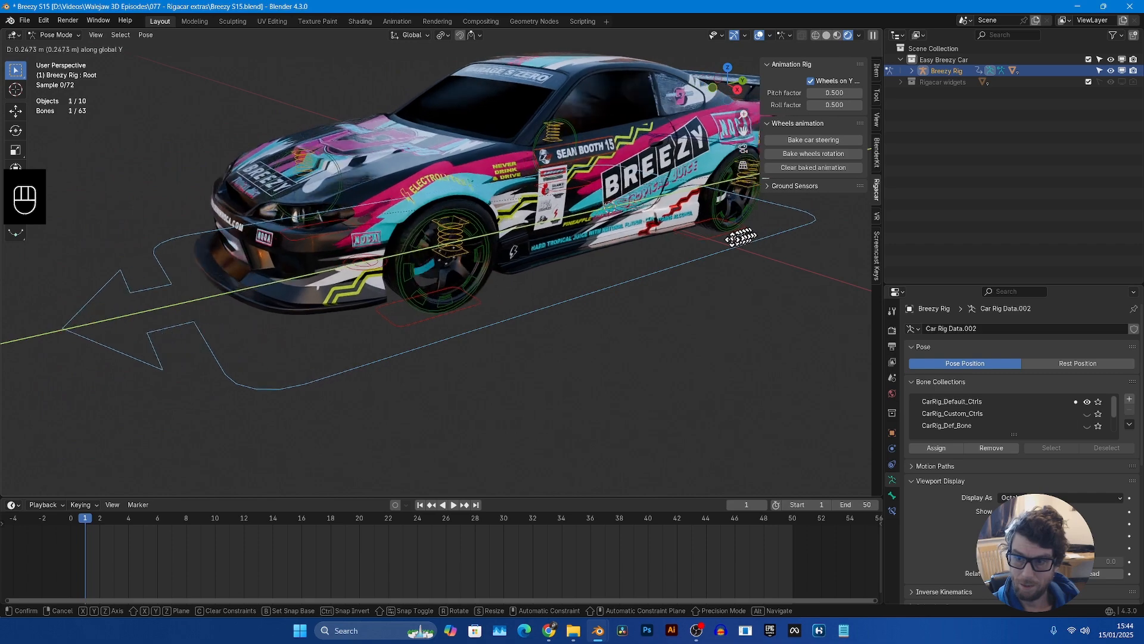
right_click(679, 261)
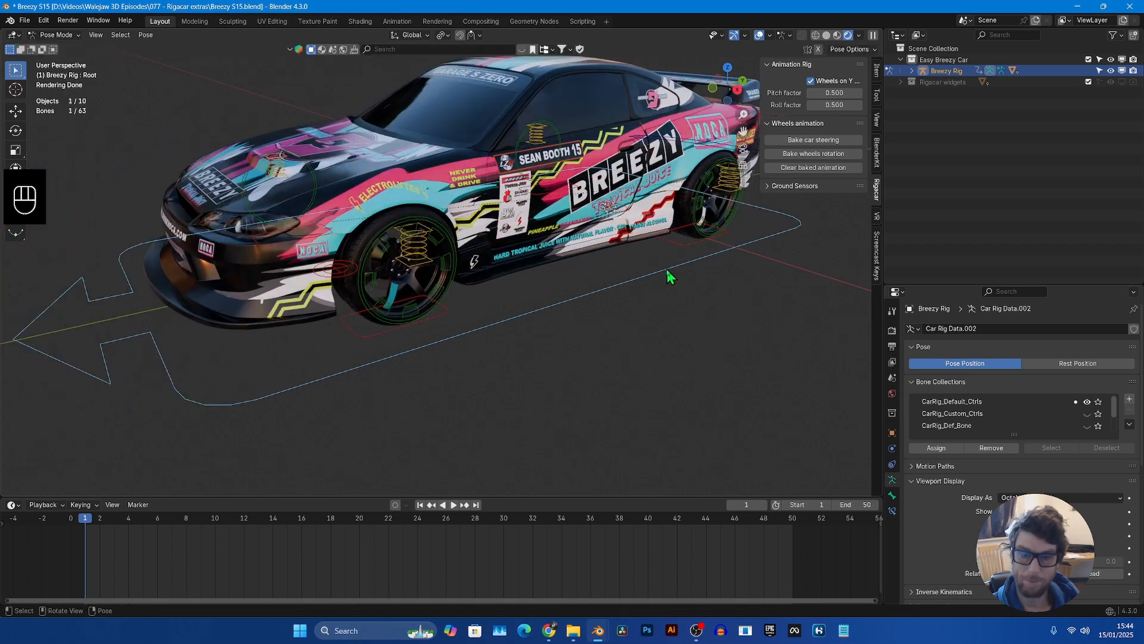
- Switch to Chrome and review the Rigacar page's screenshots on the animation rig, ground sensors and wheel baking settings
key("alt+Tab")
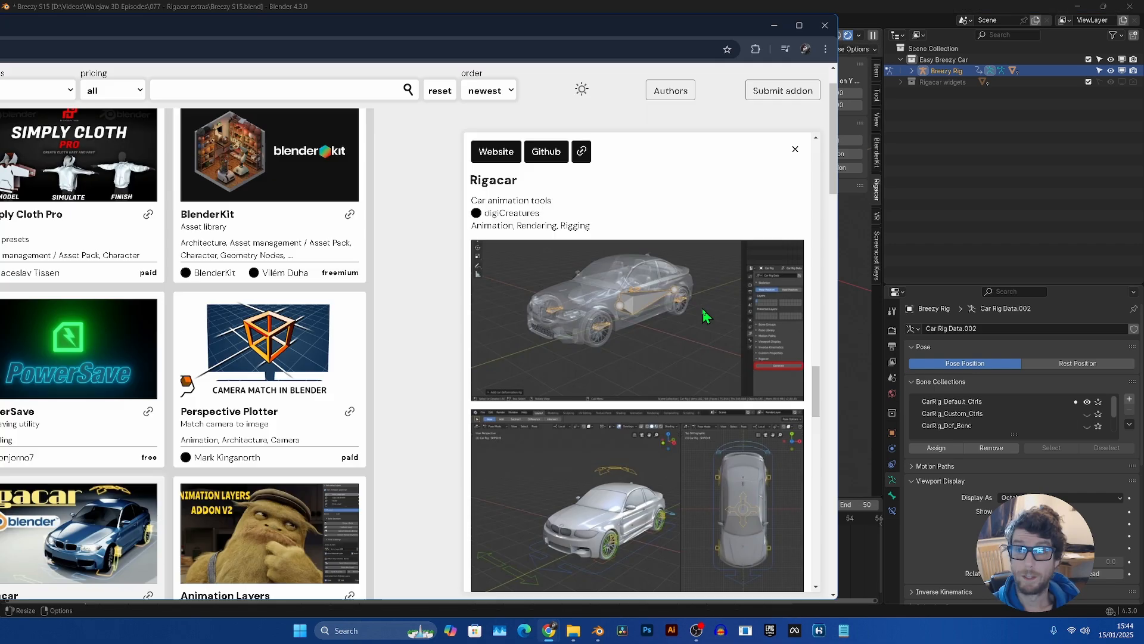
left_click_drag(638, 25, 689, 21)
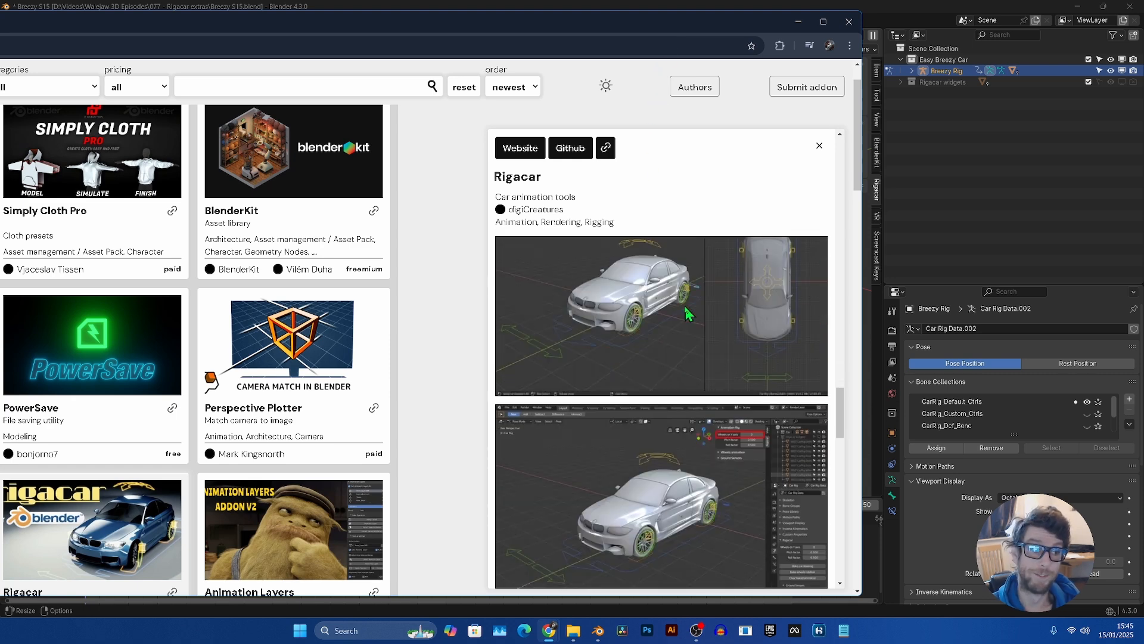
scroll(743, 333, "down", 3)
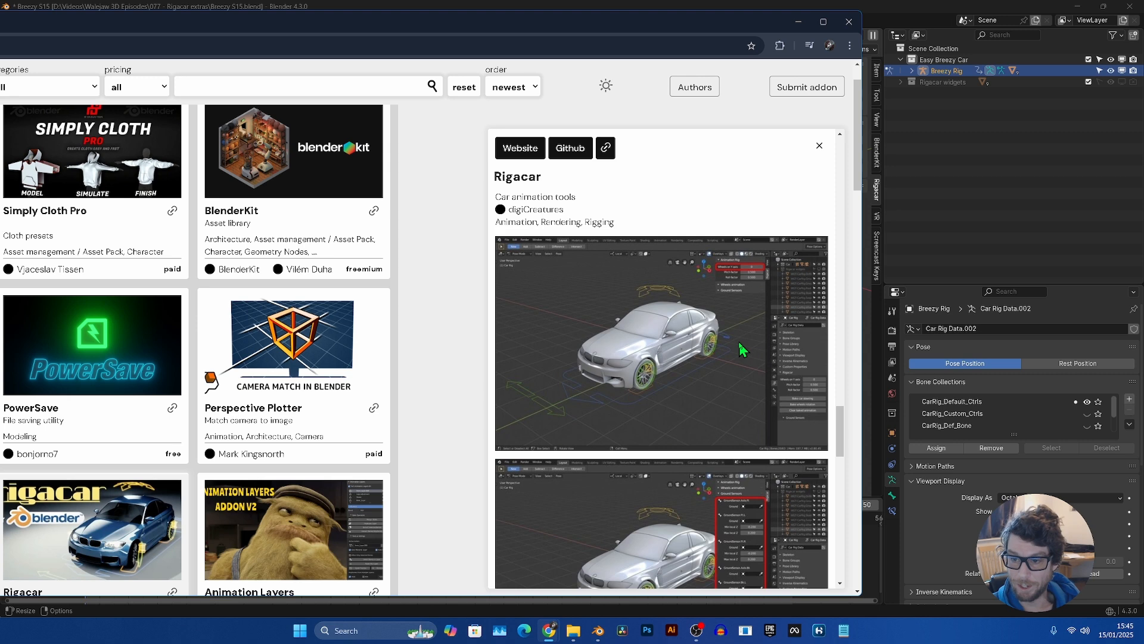
scroll(748, 327, "down", 3)
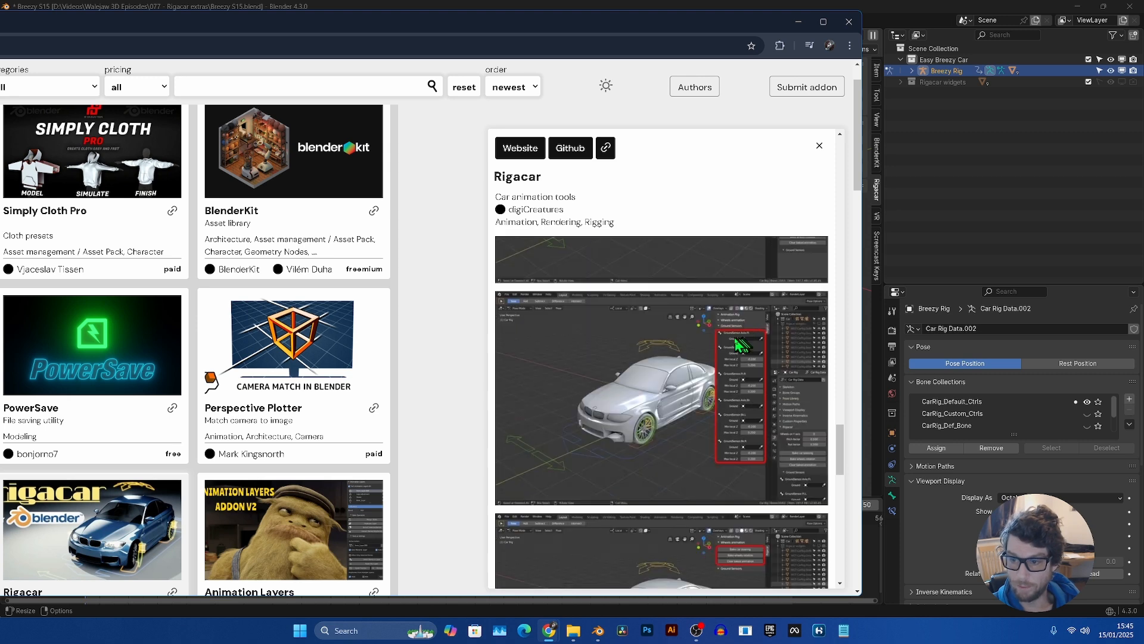
scroll(729, 398, "down", 3)
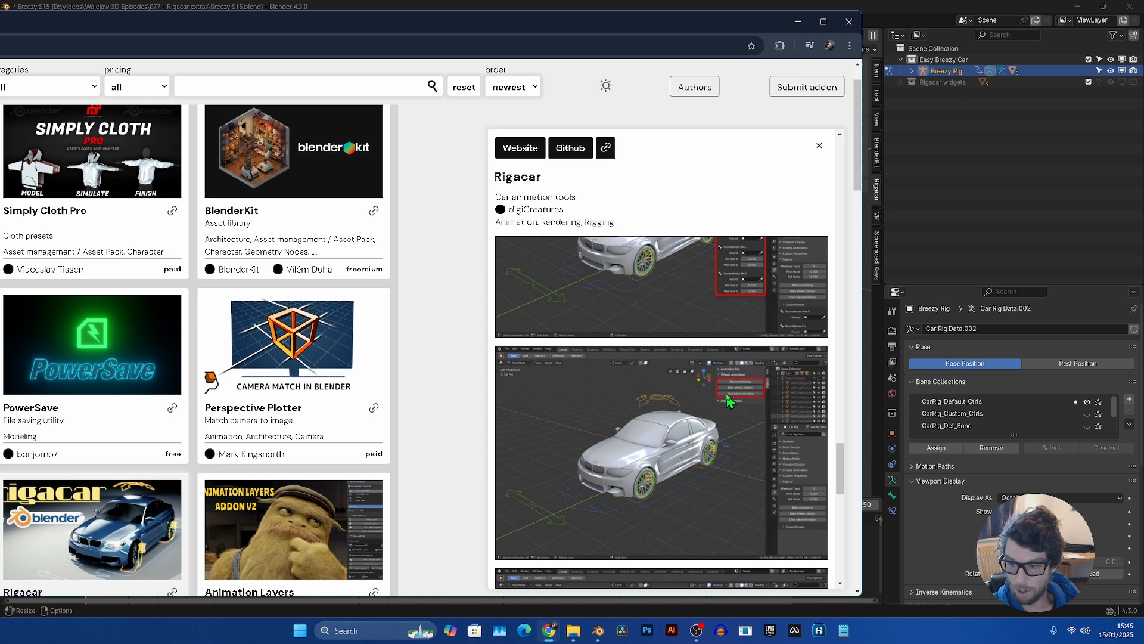
scroll(734, 407, "down", 3)
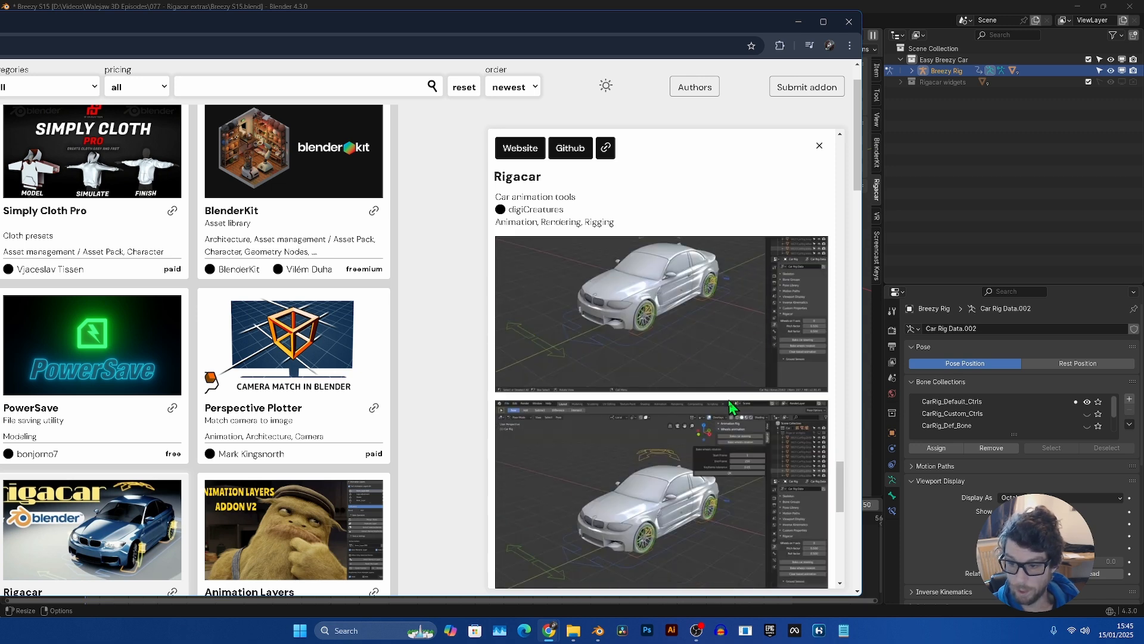
scroll(732, 408, "down", 2)
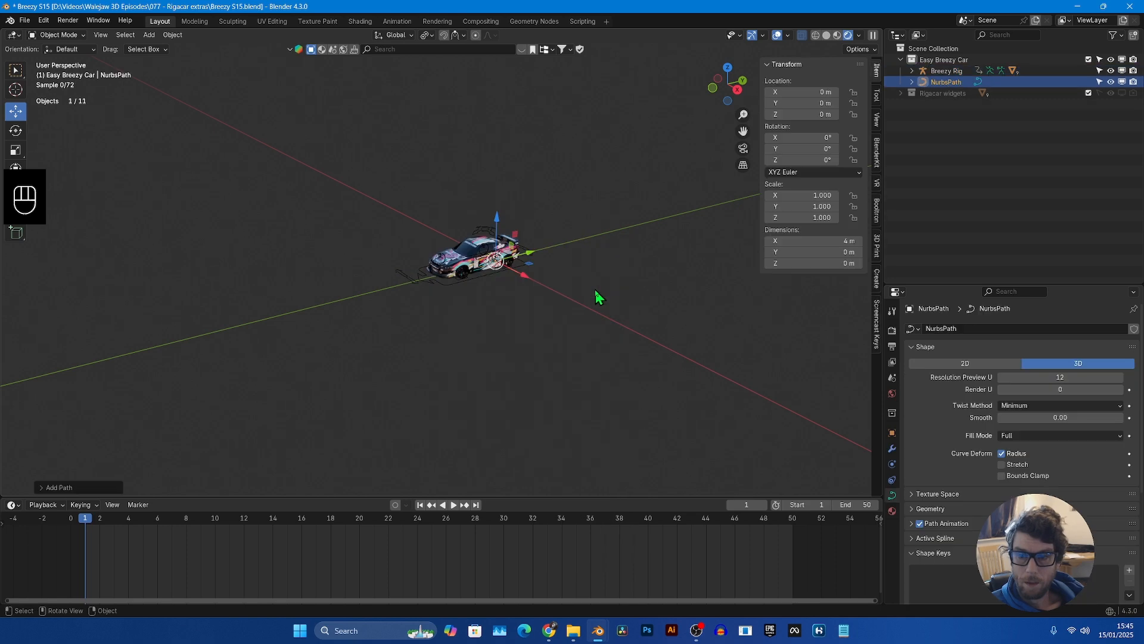
- Reshape the NurbsPath into a large U-shaped curve by repositioning its control points, then return to Object Mode
key("Tab")
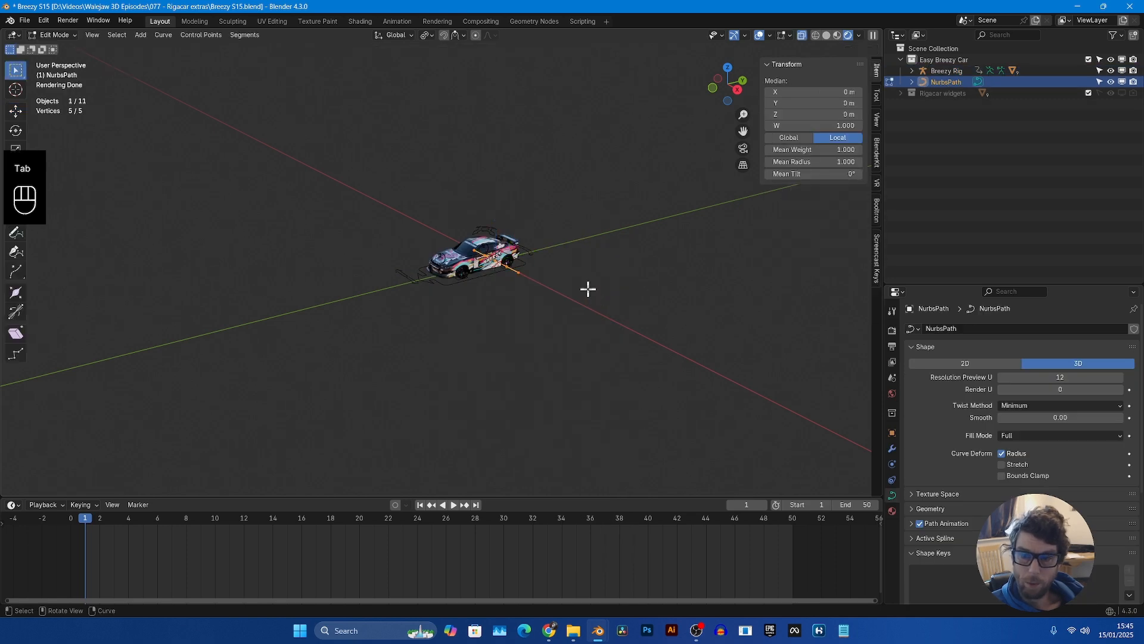
left_click(727, 68)
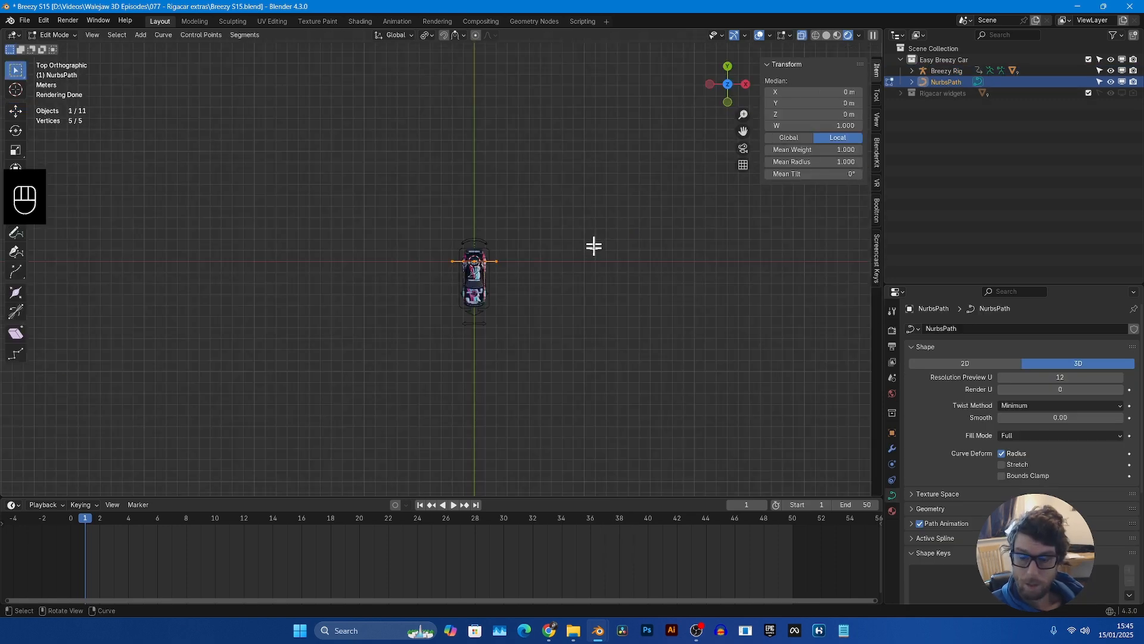
key("s")
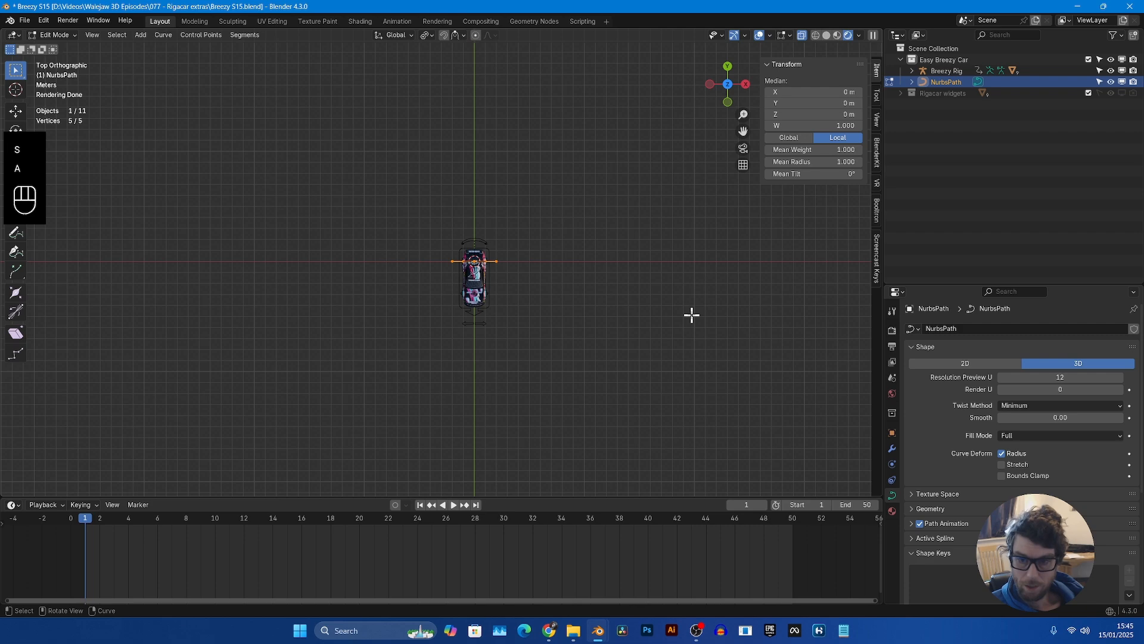
key("s")
right_click(709, 320)
scroll(578, 270, "up", 7)
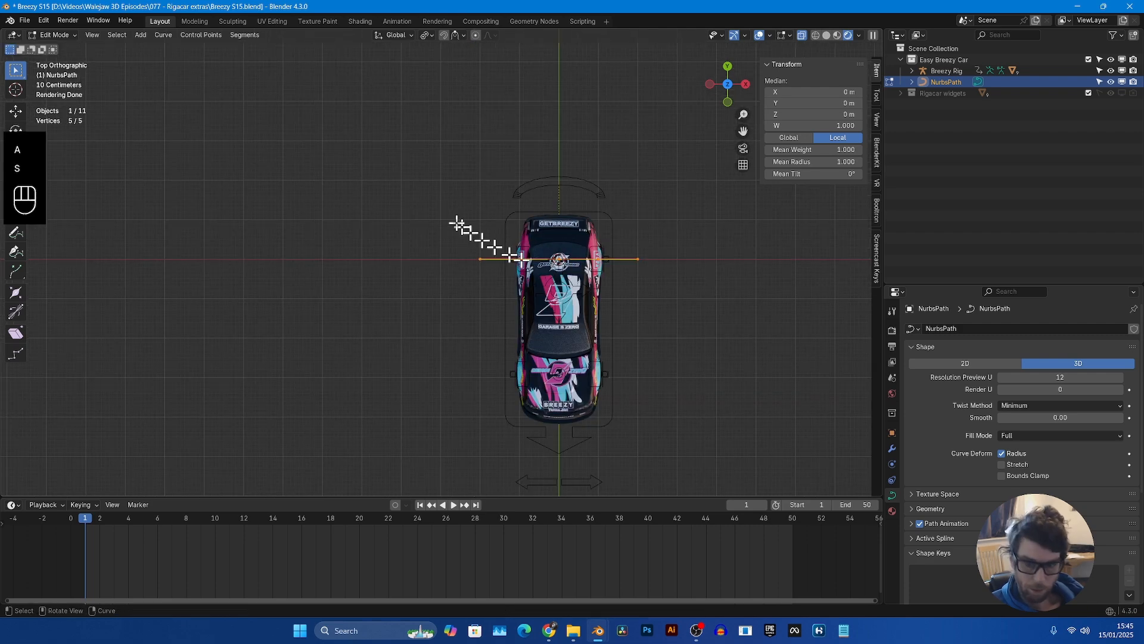
left_click(481, 258)
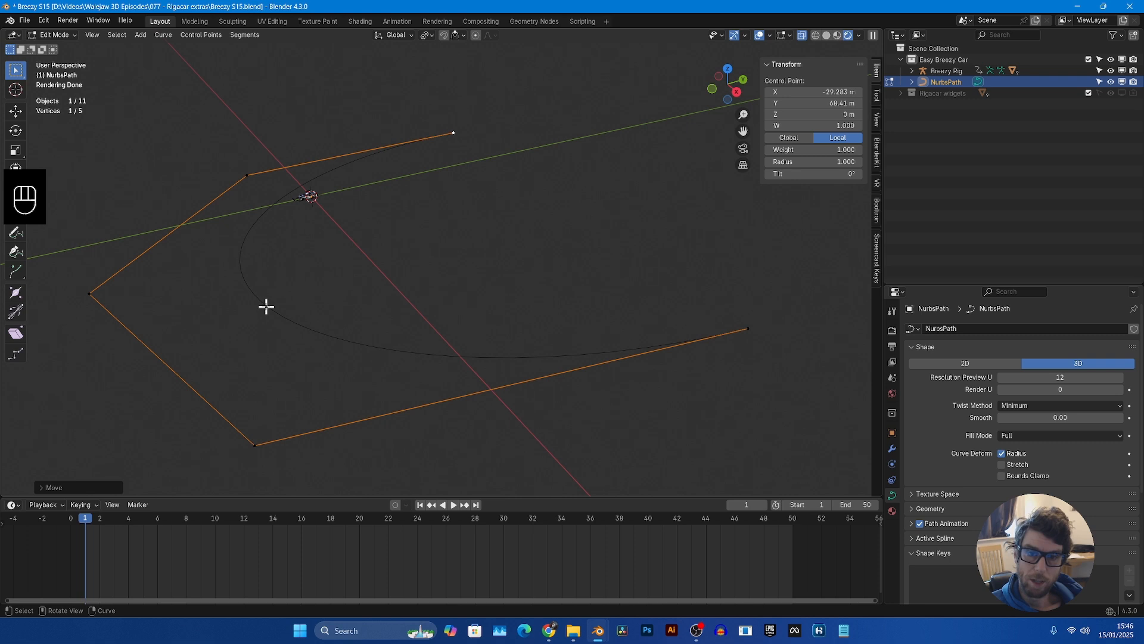
middle_click_drag(492, 256, 463, 197)
left_click(292, 154)
key("ctrl+Tab")
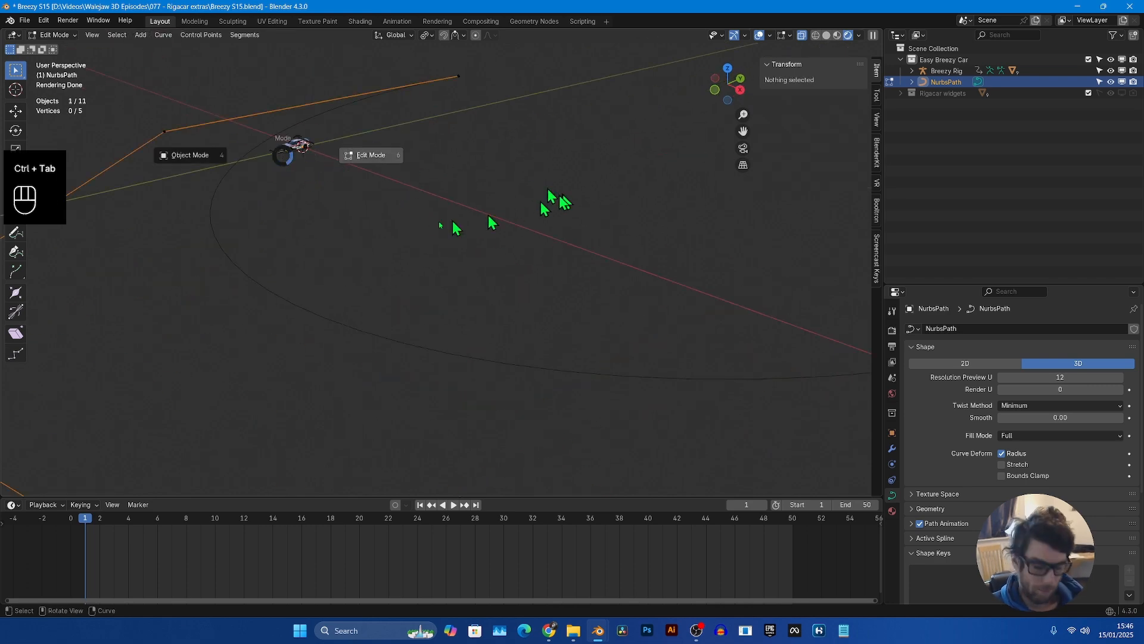
left_click(212, 159)
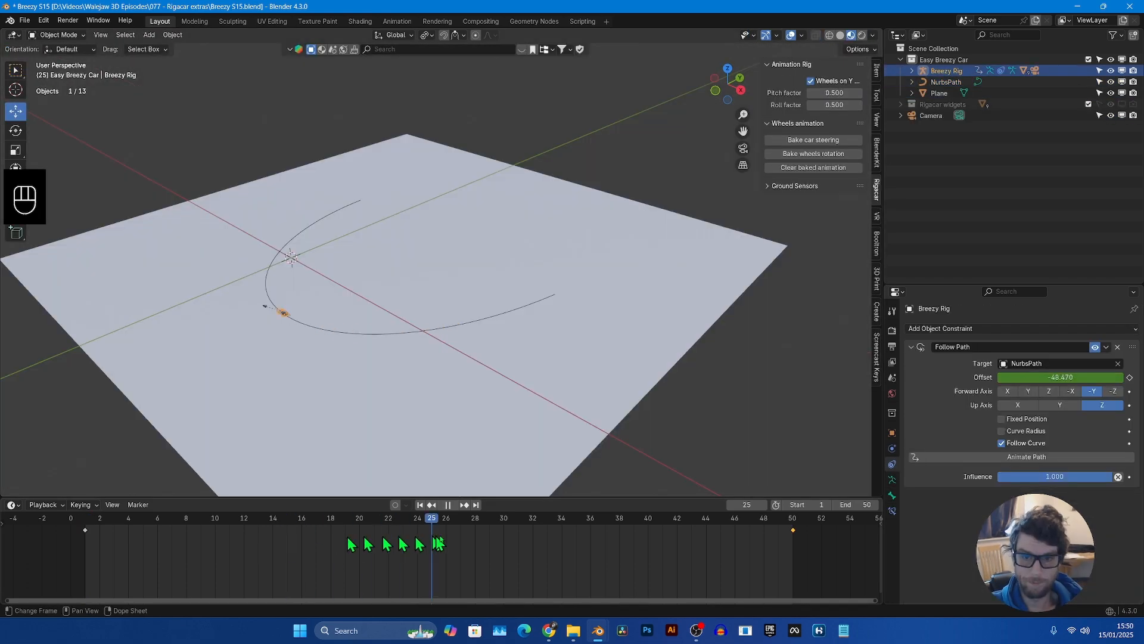
- Go to frame 1 in camera view and try to bake the car steering from frame 1 to 50
left_click_drag(438, 531, 89, 565)
key("KP_0")
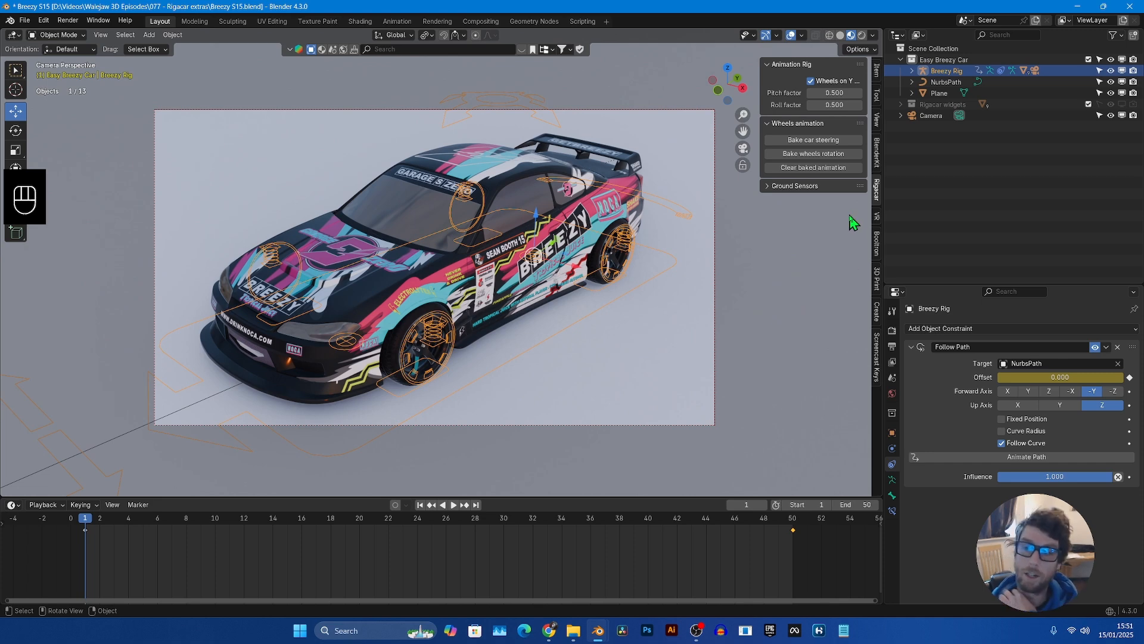
left_click(827, 143)
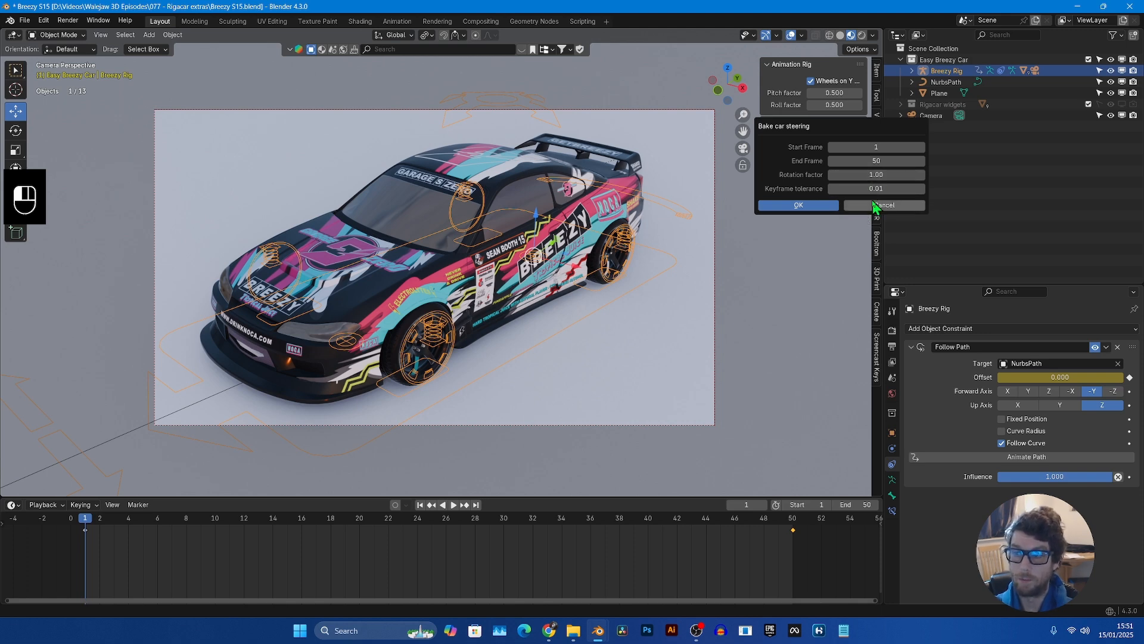
left_click(821, 206)
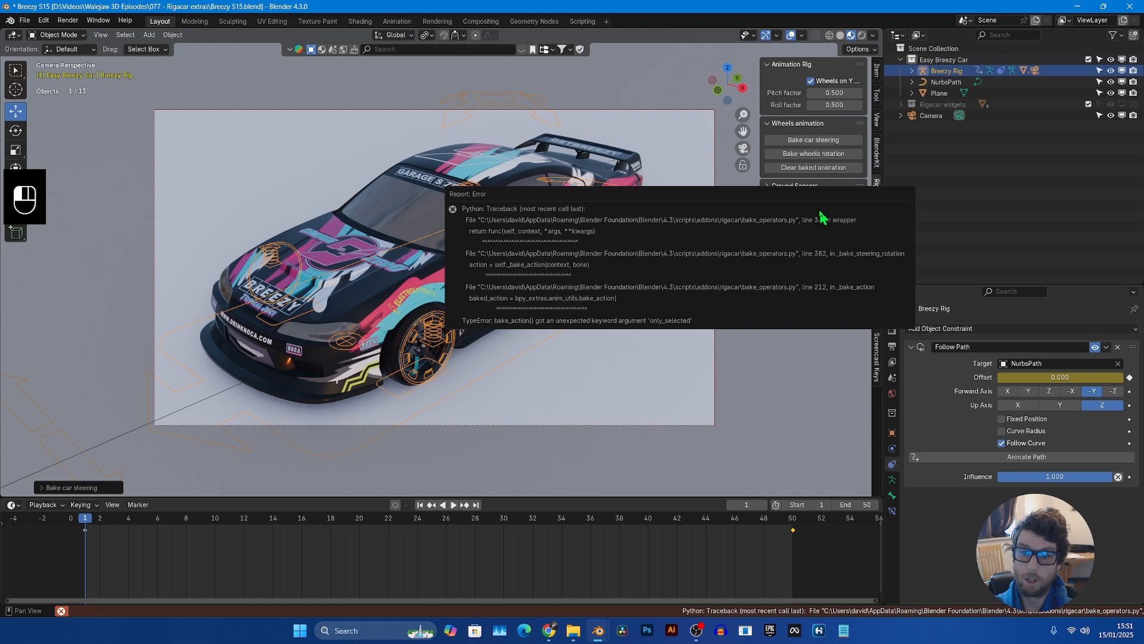
- Undo the steering bake attempt and assign Plane as the ground for the Ft.L, Ft.R, Axle.Bk, Bk.L and Bk.R ground sensors
key("ctrl+z")
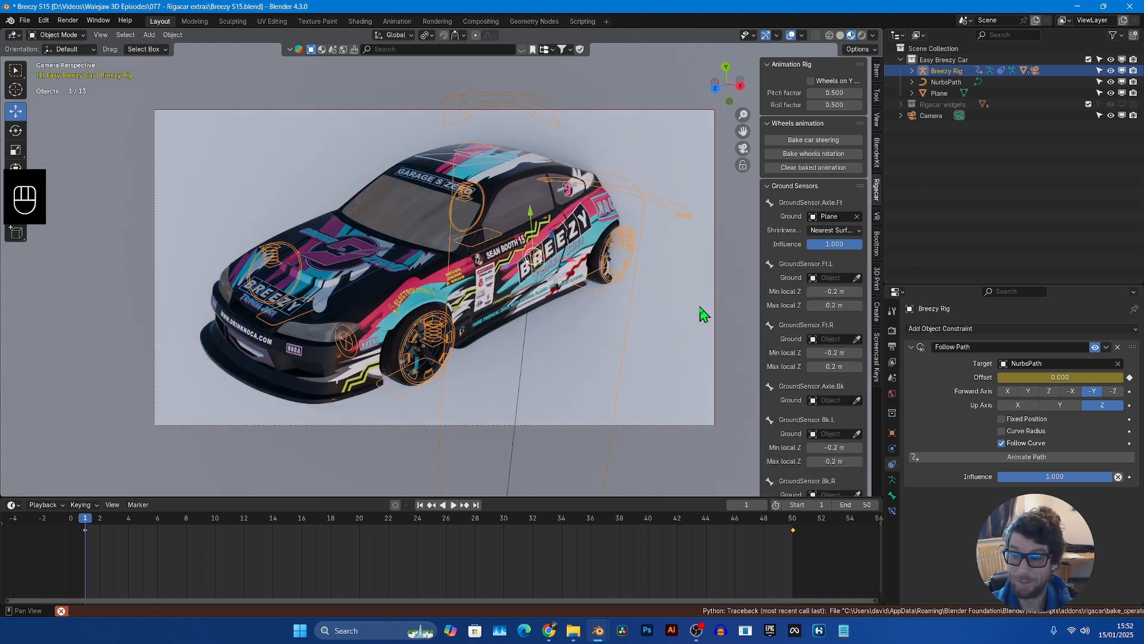
left_click(857, 278)
left_click(665, 344)
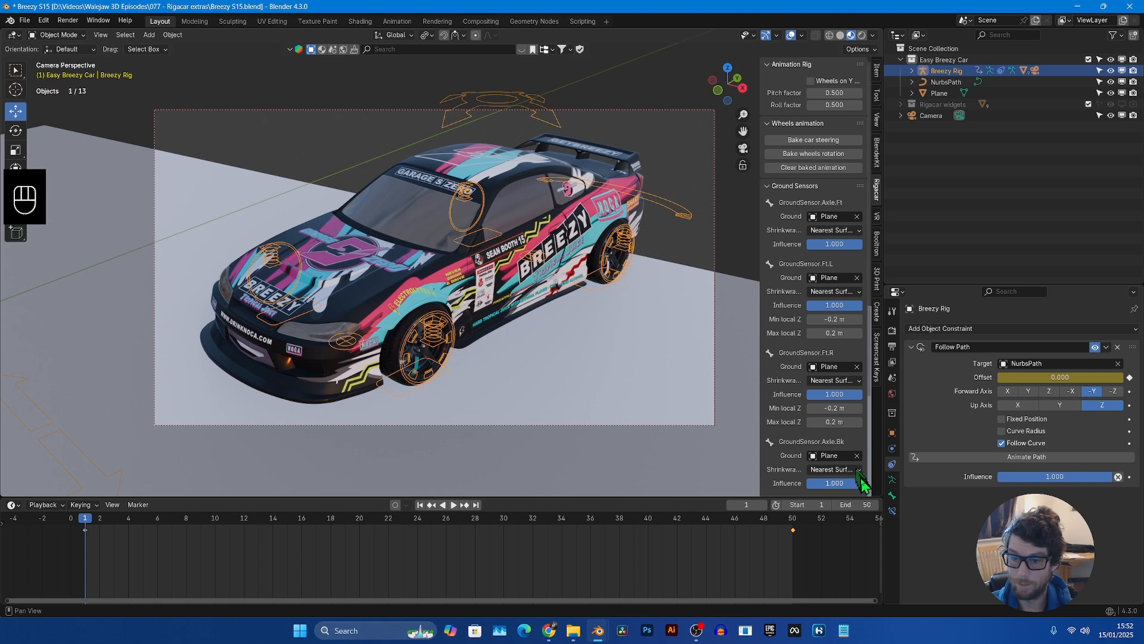
scroll(828, 458, "down", 4)
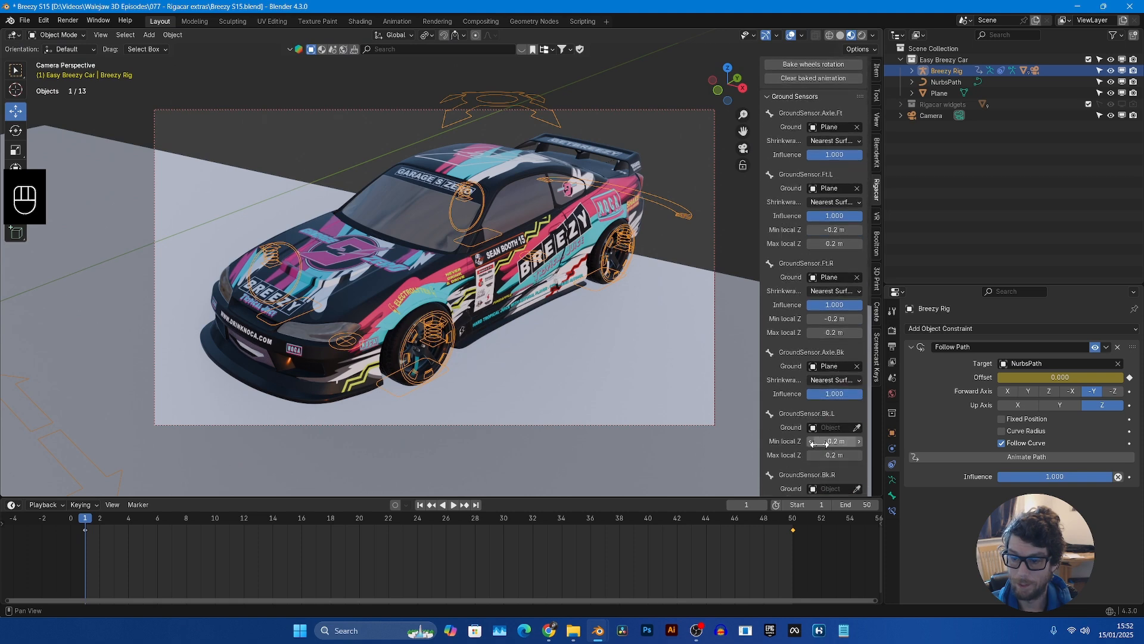
left_click(858, 427)
left_click(629, 377)
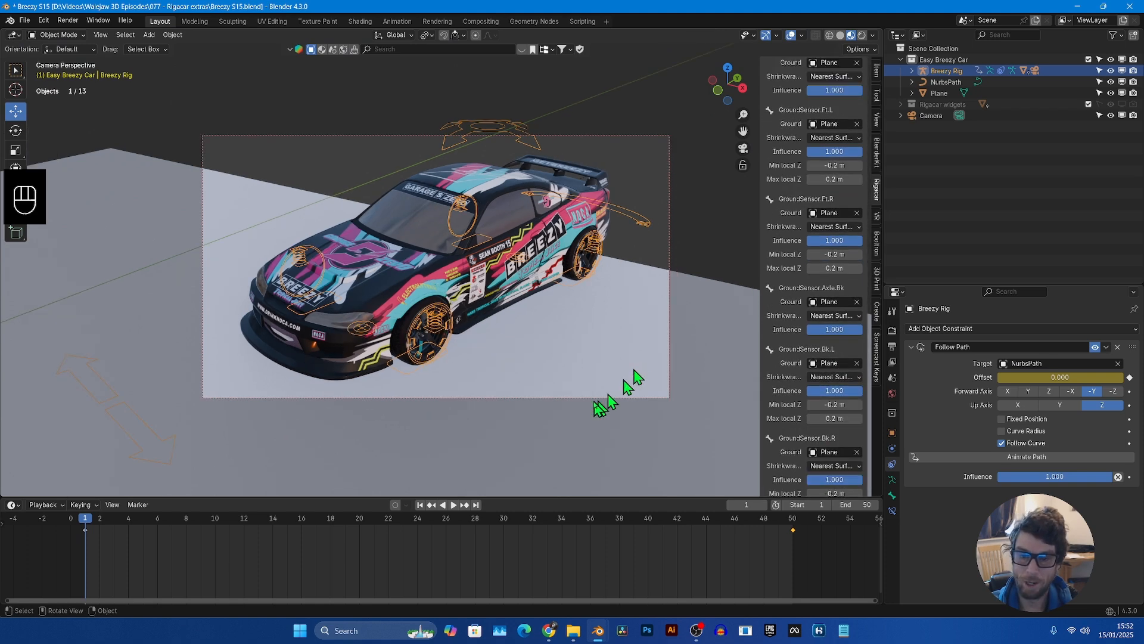
- Try again to bake the car steering with the ground sensors assigned to Plane
scroll(845, 250, "up", 7)
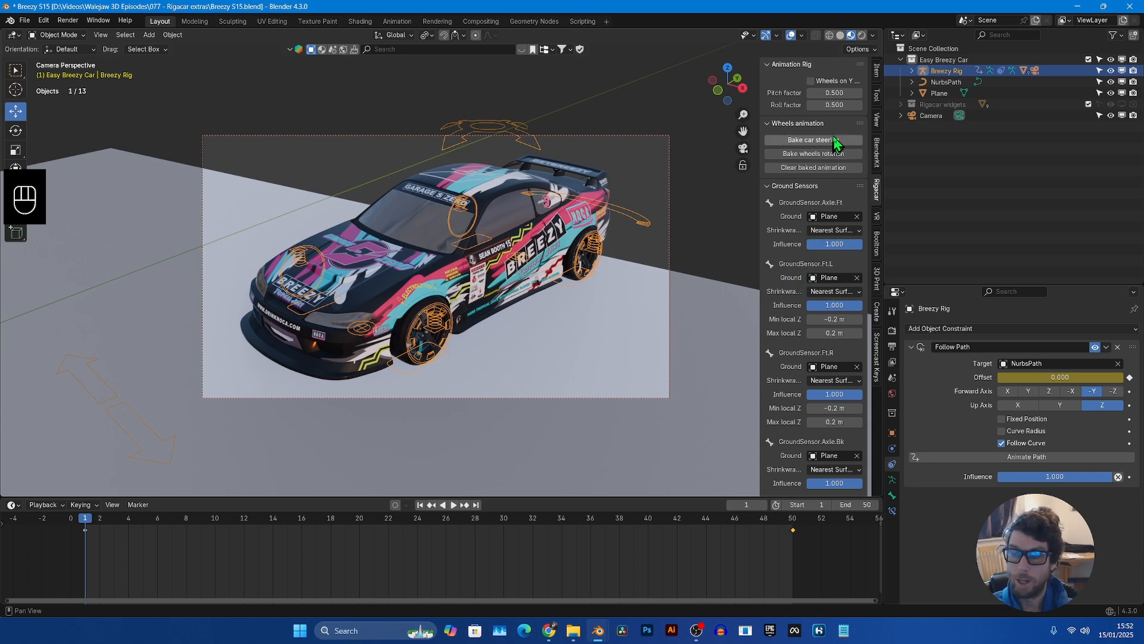
left_click(838, 148)
left_click(810, 209)
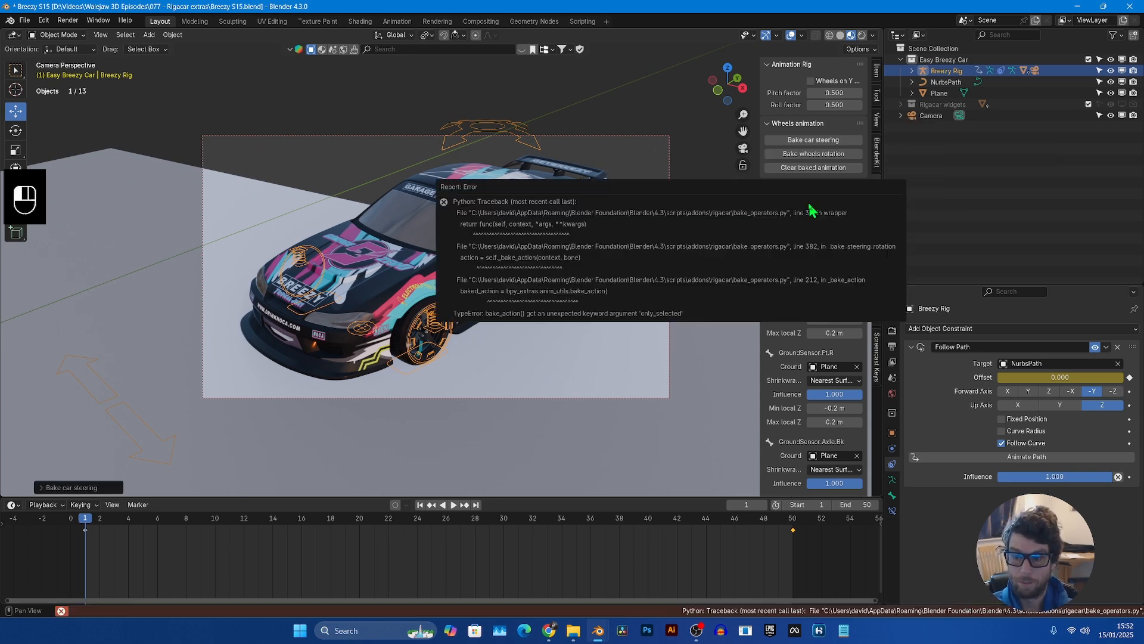
- Run through the car animation, stop at frame 14 and inspect the car's position relative to the NurbsPath and ground plane from several angles
key("ctrl+Tab")
left_click_drag(85, 518, 319, 513)
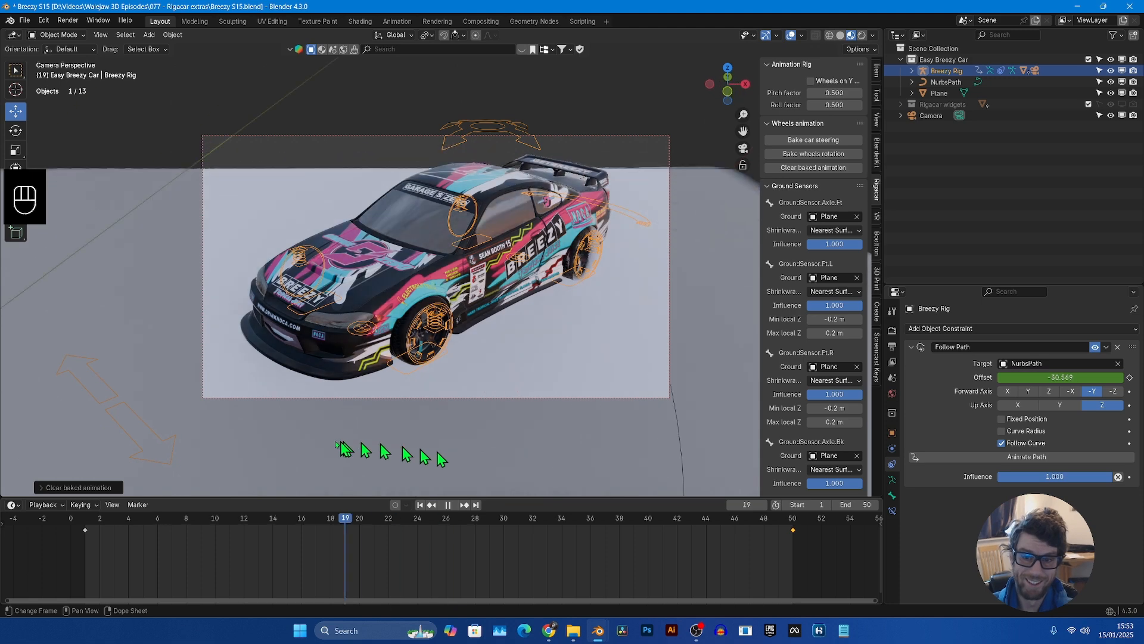
middle_click_drag(670, 333, 548, 322)
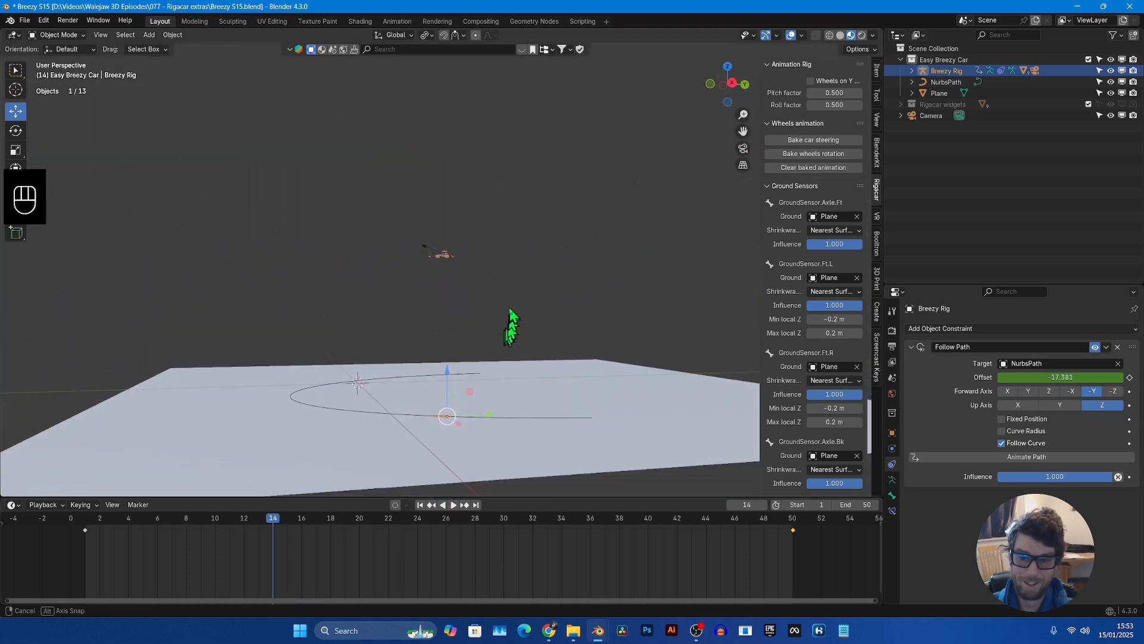
scroll(525, 316, "up", 5)
scroll(525, 315, "up", 3)
scroll(525, 315, "down", 2)
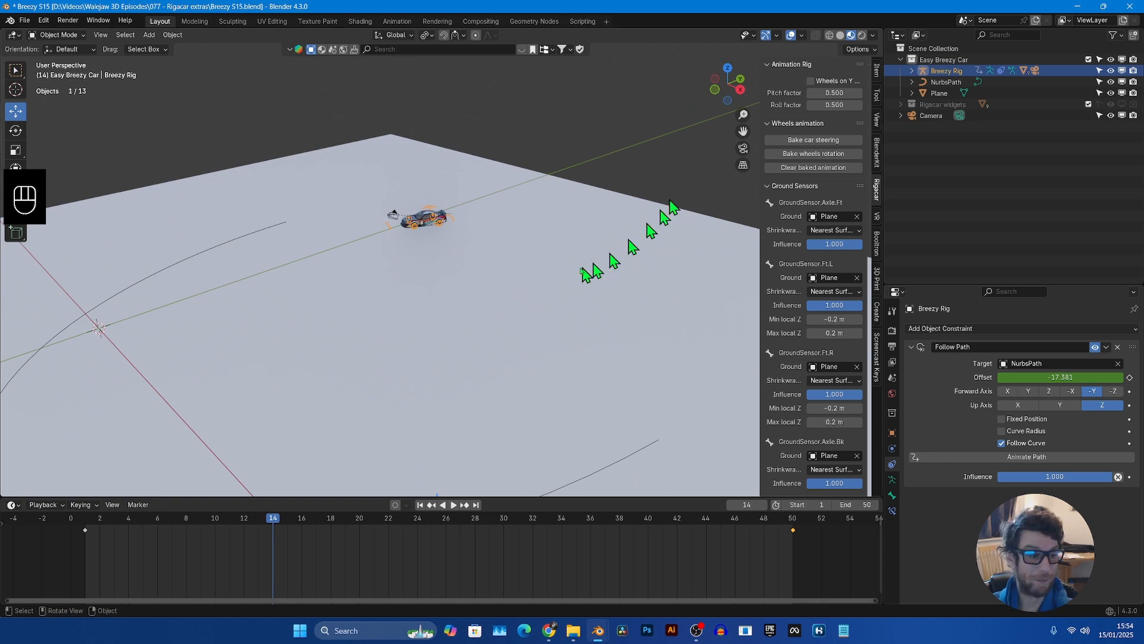
middle_click_drag(591, 271, 593, 241)
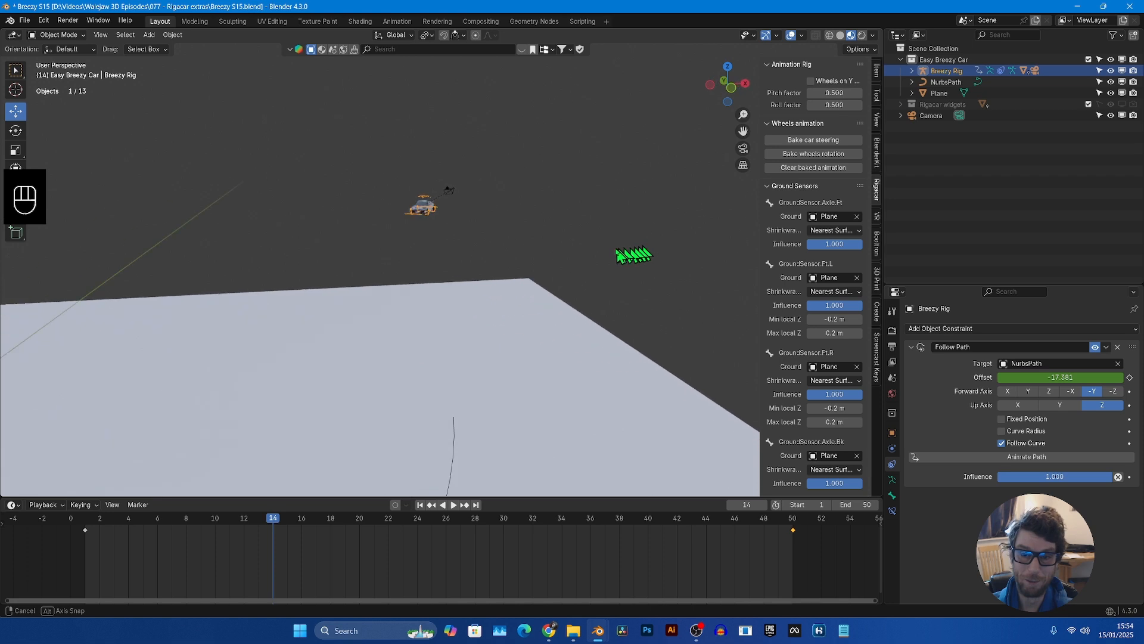
middle_click_drag(618, 254, 503, 283)
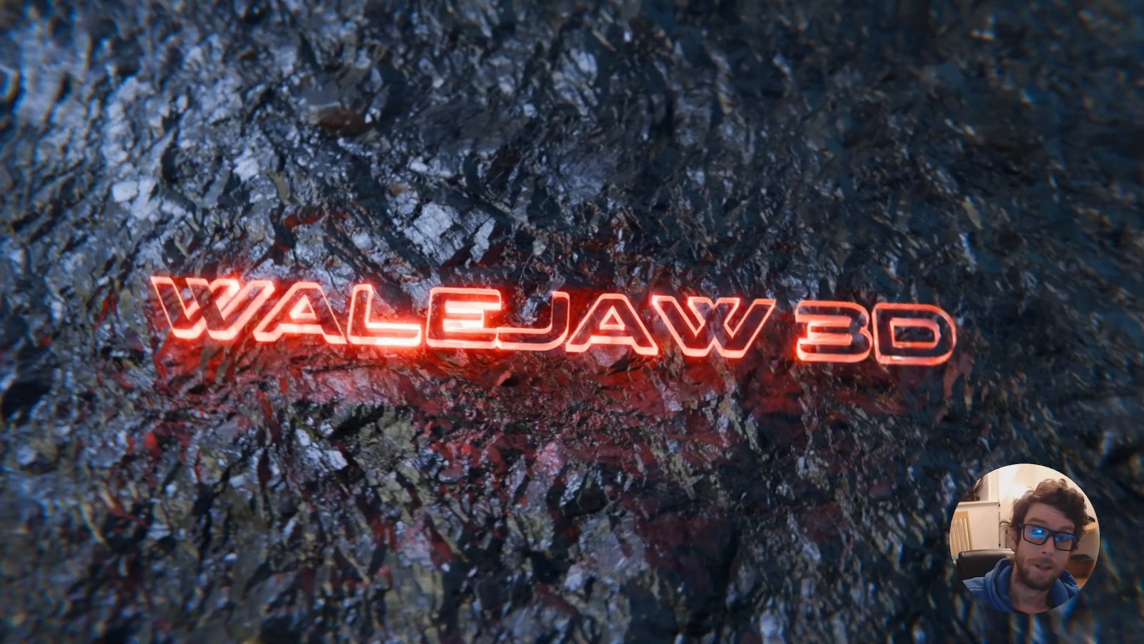